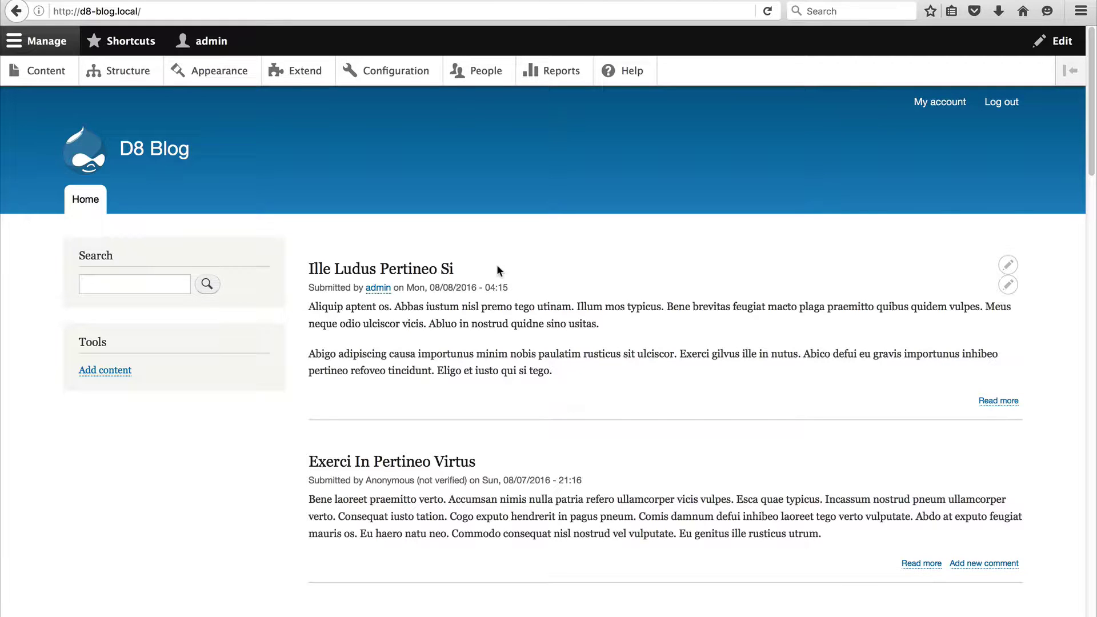
Start a new view from the site's Views administration and name it Homepage.
left_click(123, 70)
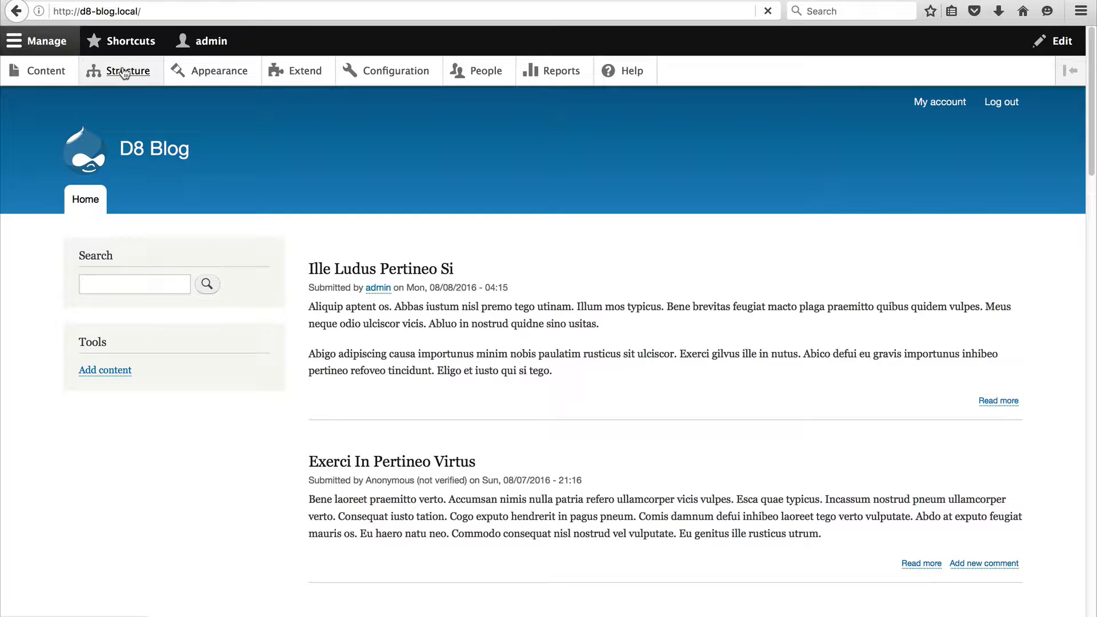
scroll(205, 181, "down", 1)
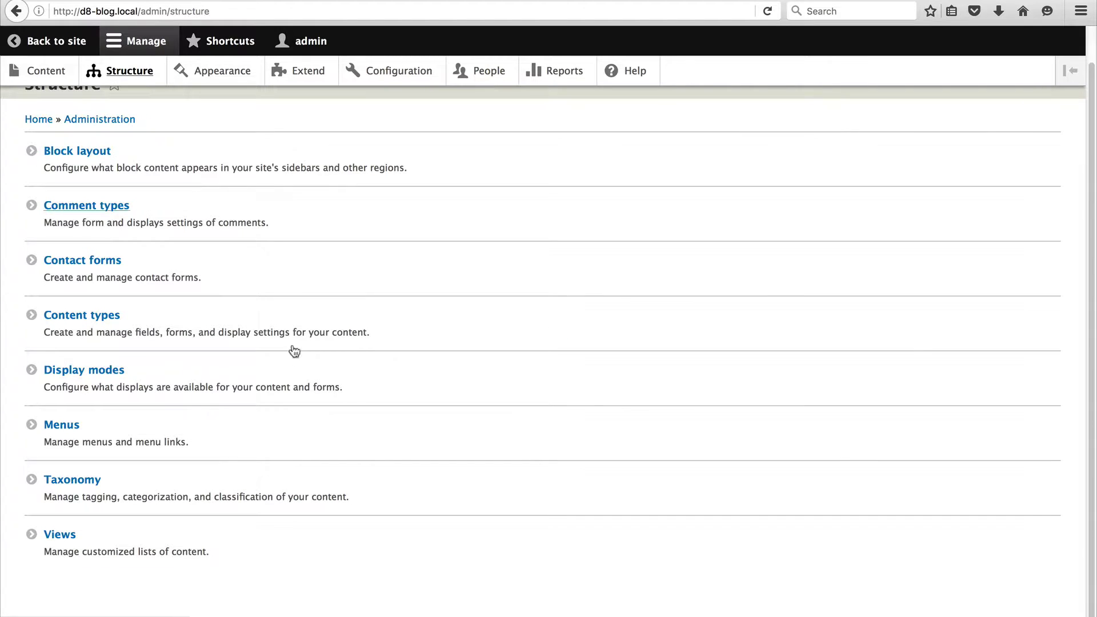
left_click(70, 537)
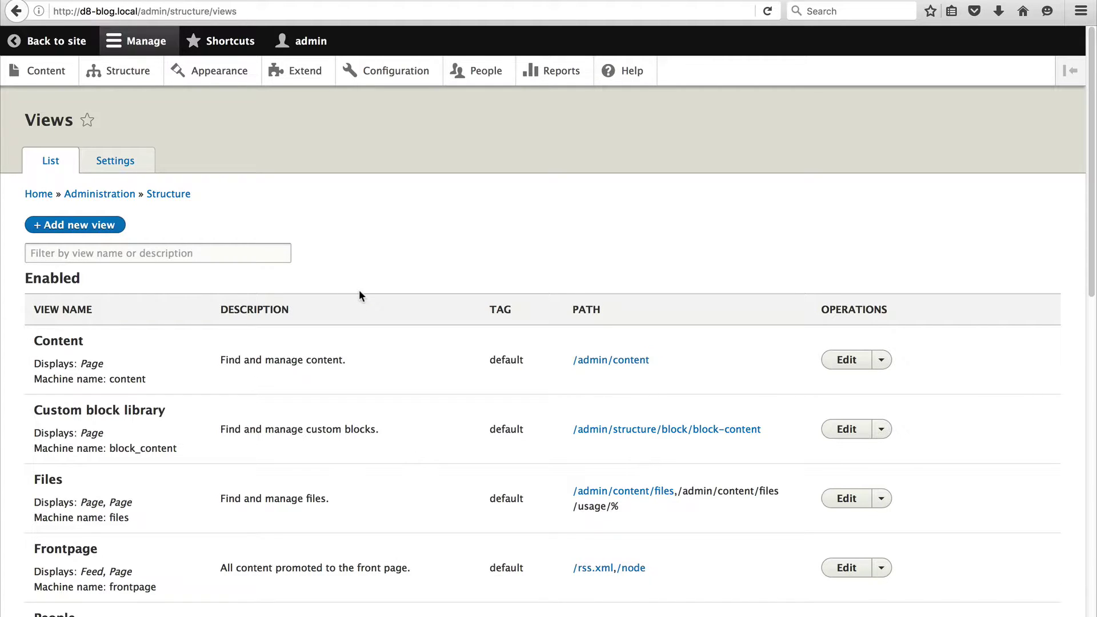
left_click(111, 231)
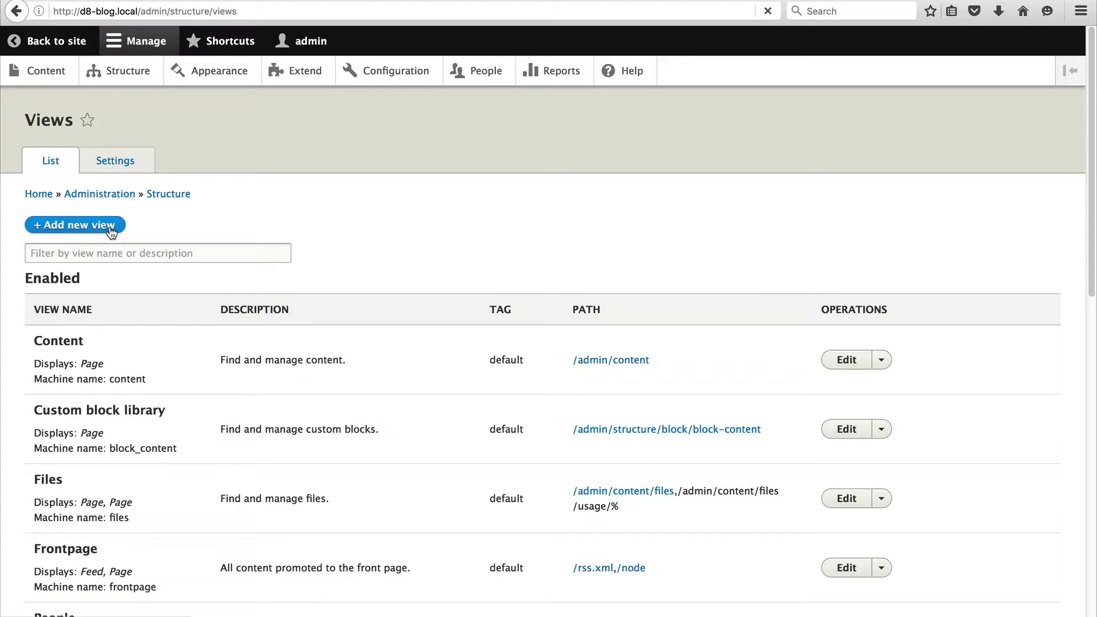
left_click(110, 231)
type("H")
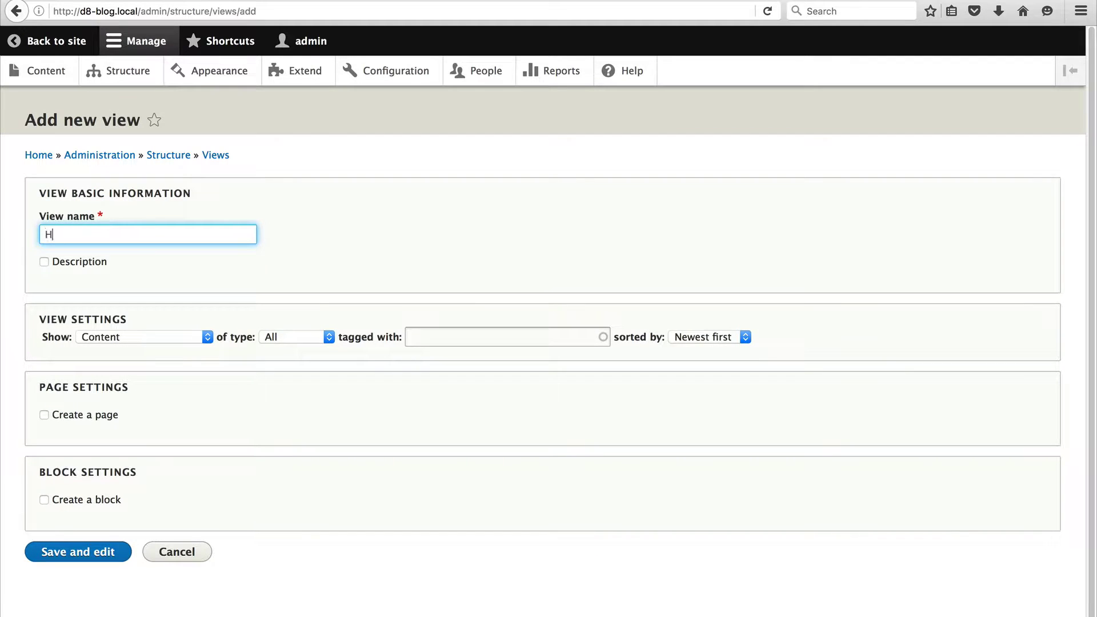
type("omepage")
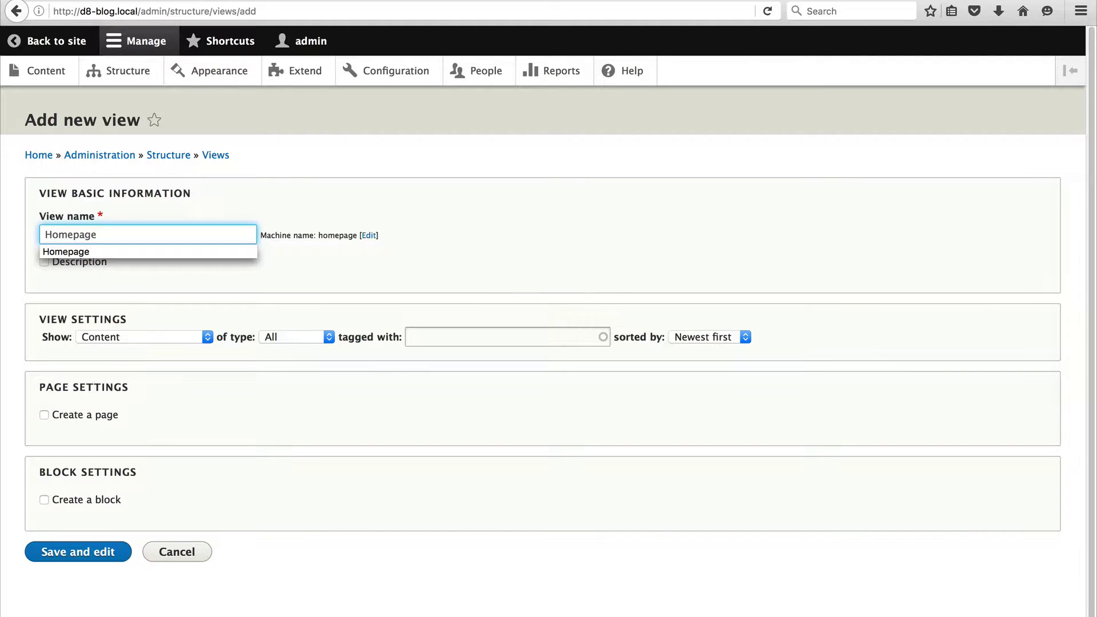
left_click(456, 219)
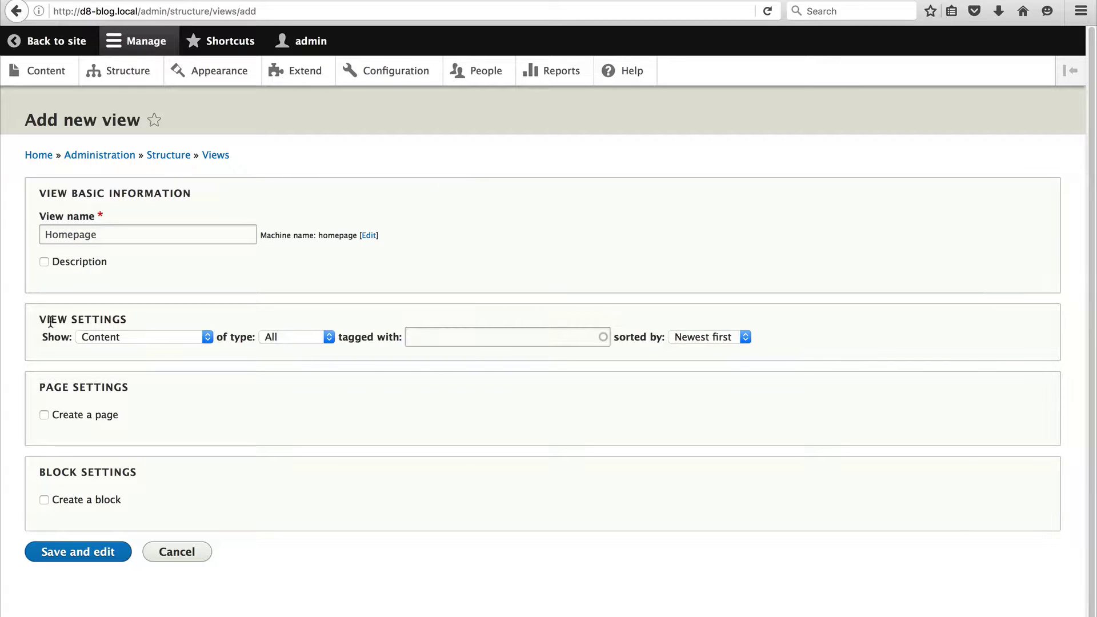
Set the view to show Content of type Blog, sorted by newest first.
left_click(117, 335)
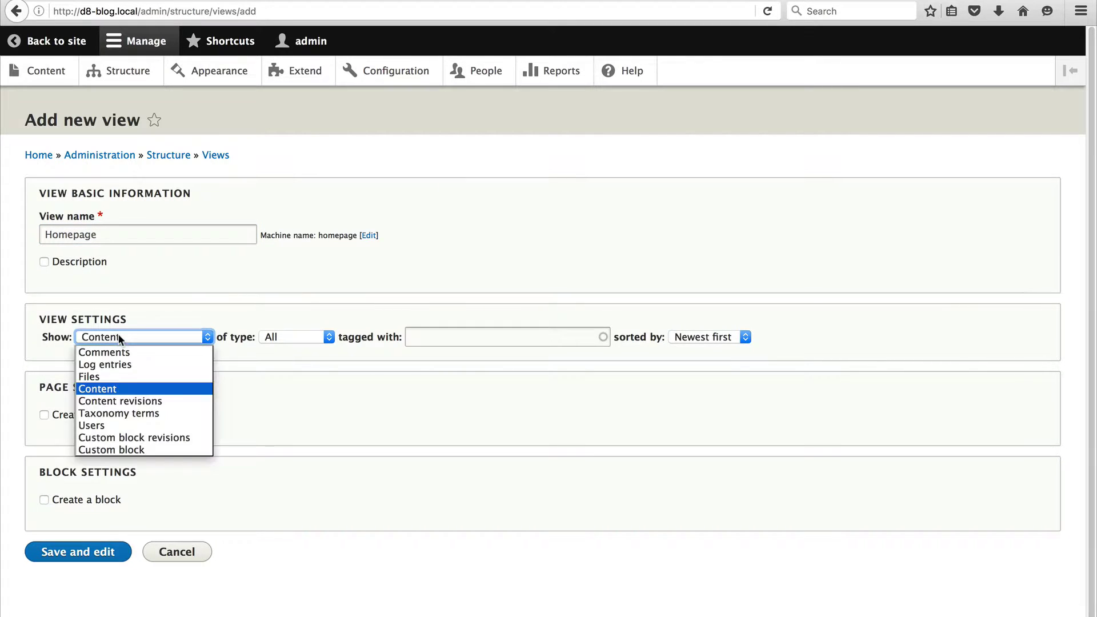
left_click(126, 390)
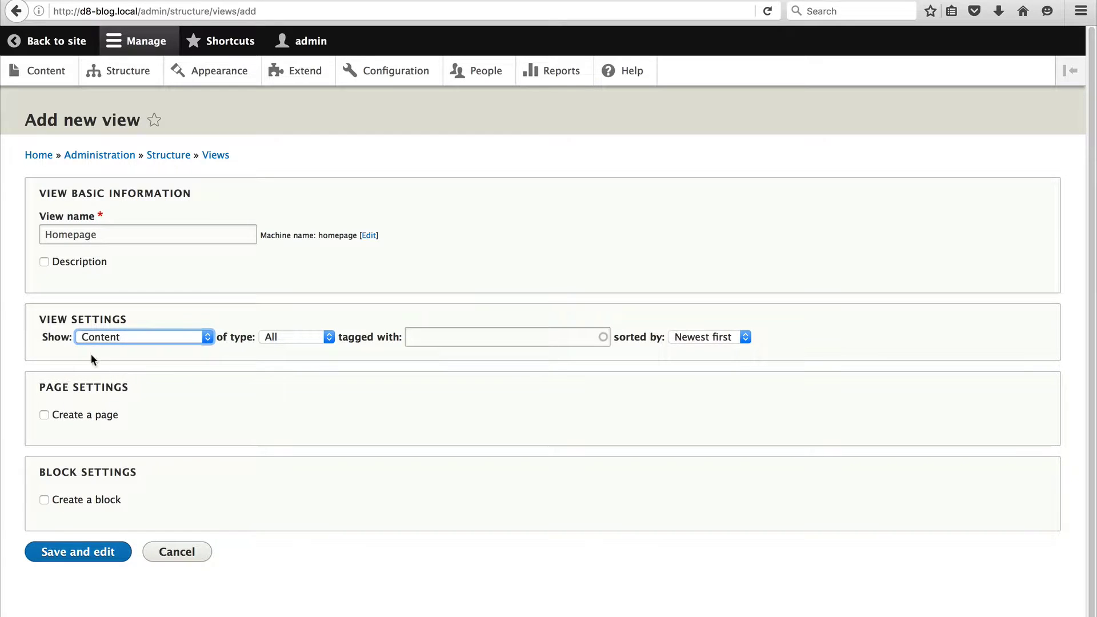
left_click(280, 337)
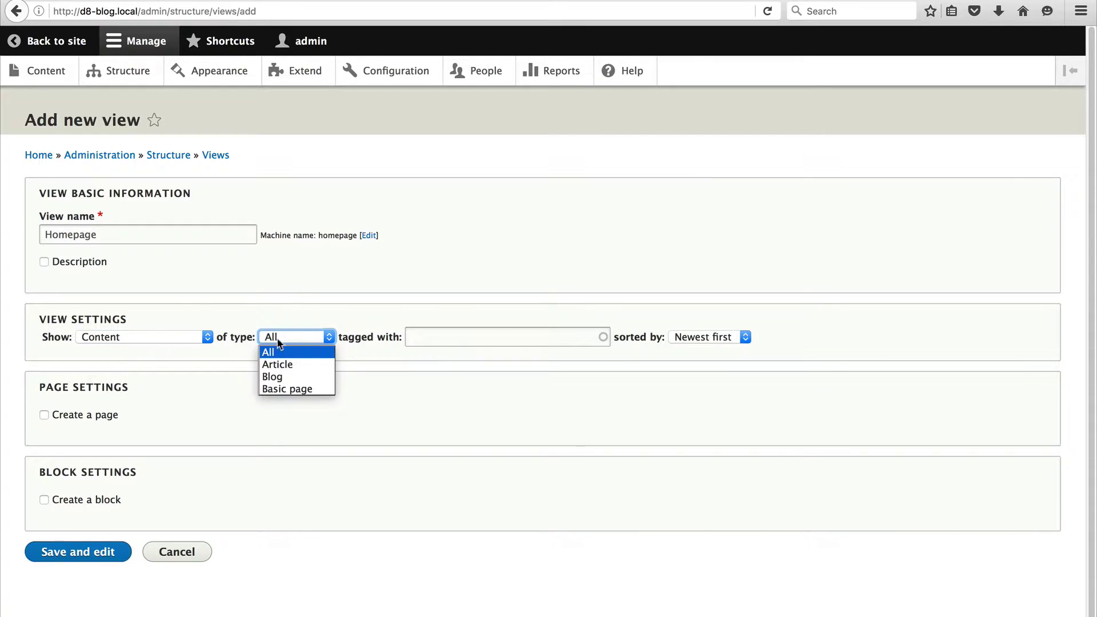
left_click(282, 376)
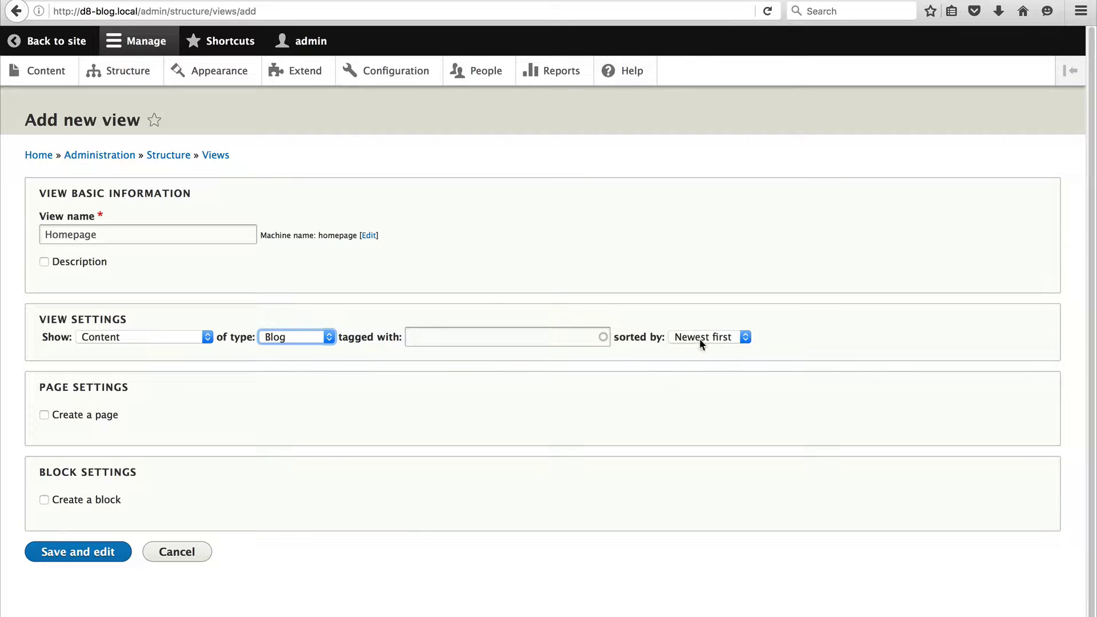
left_click(699, 338)
left_click(699, 364)
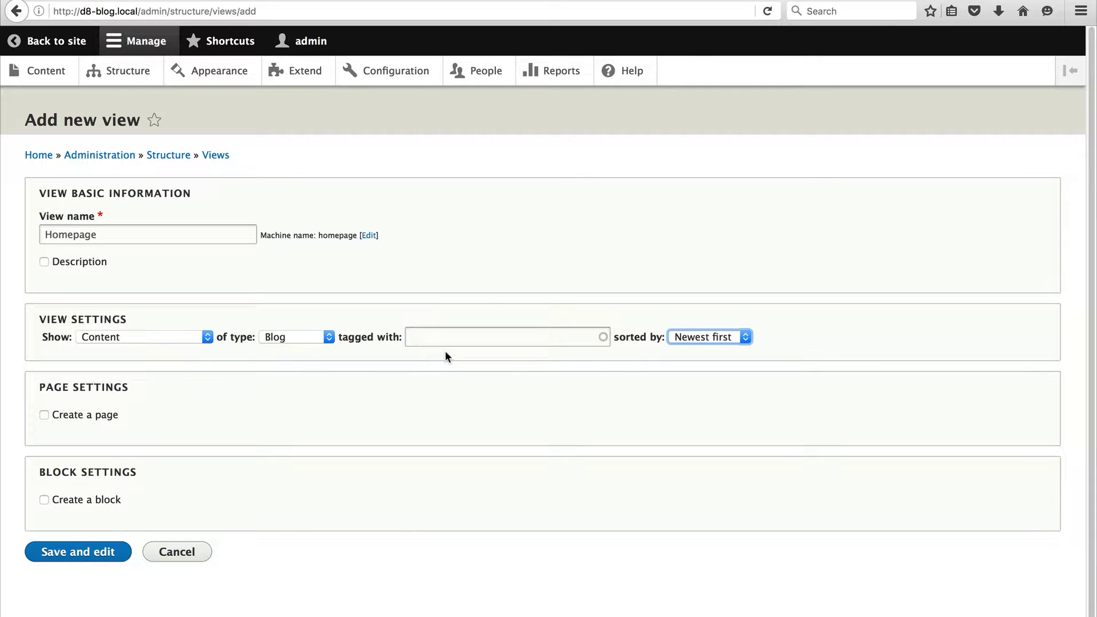
left_click(415, 355)
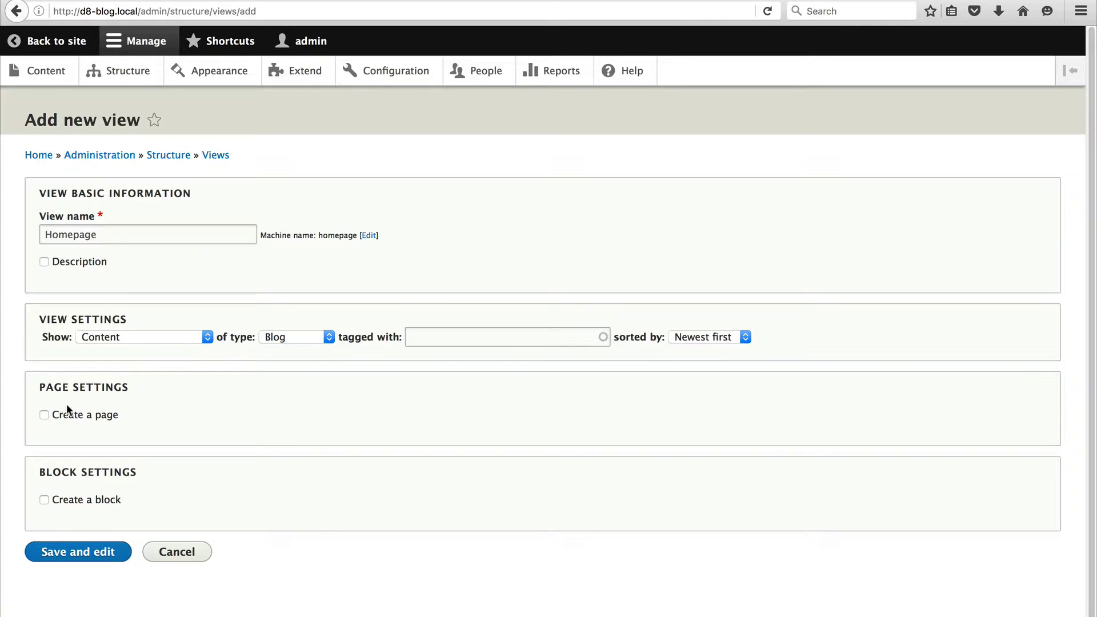
Add a page to the Homepage view, keeping the default page settings, and save the view.
left_click(58, 416)
scroll(118, 417, "down", 4)
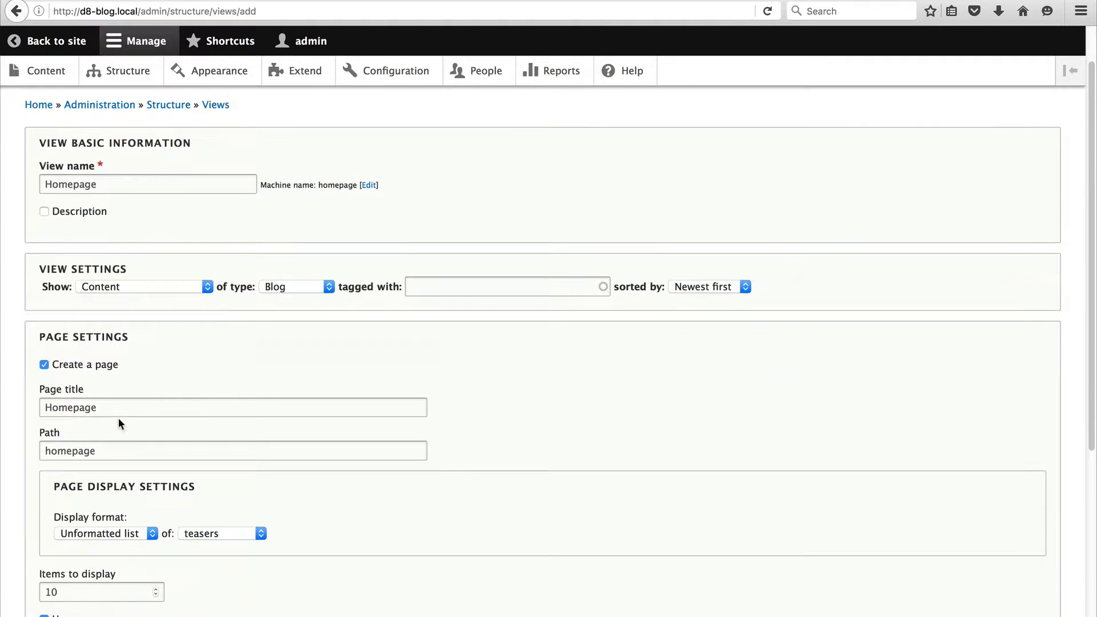
scroll(487, 355, "down", 3)
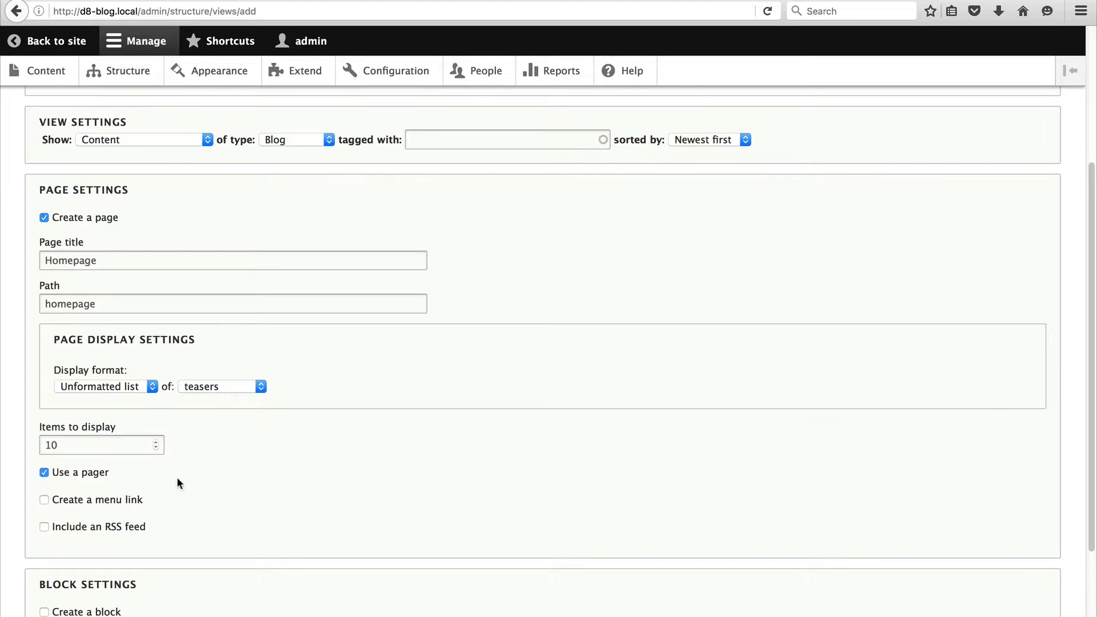
scroll(177, 475, "down", 3)
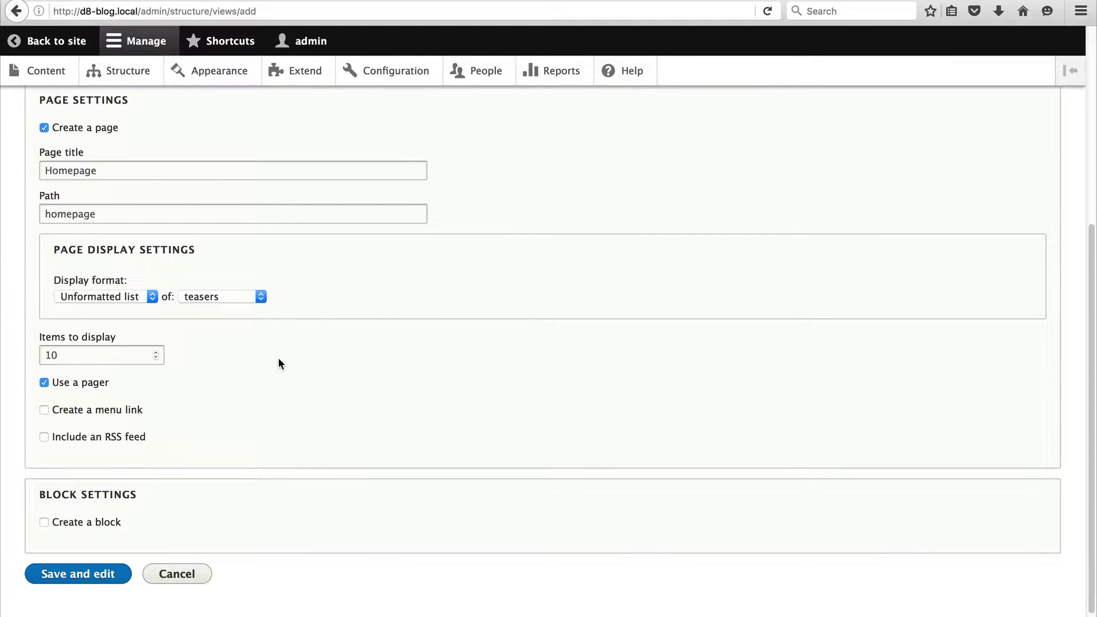
scroll(150, 484, "down", 1)
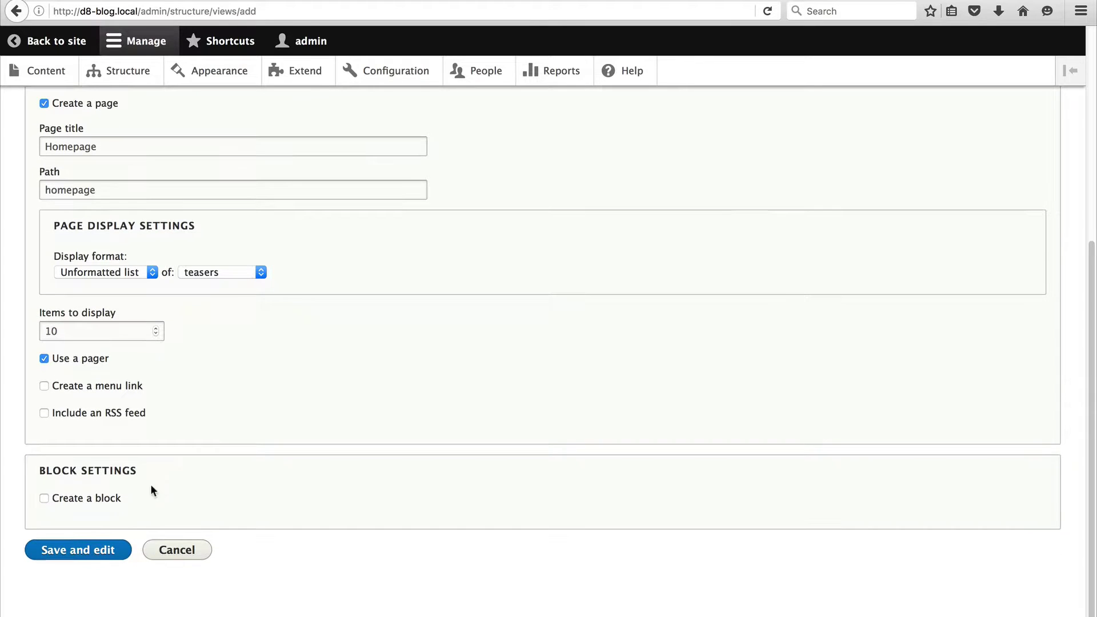
left_click(62, 551)
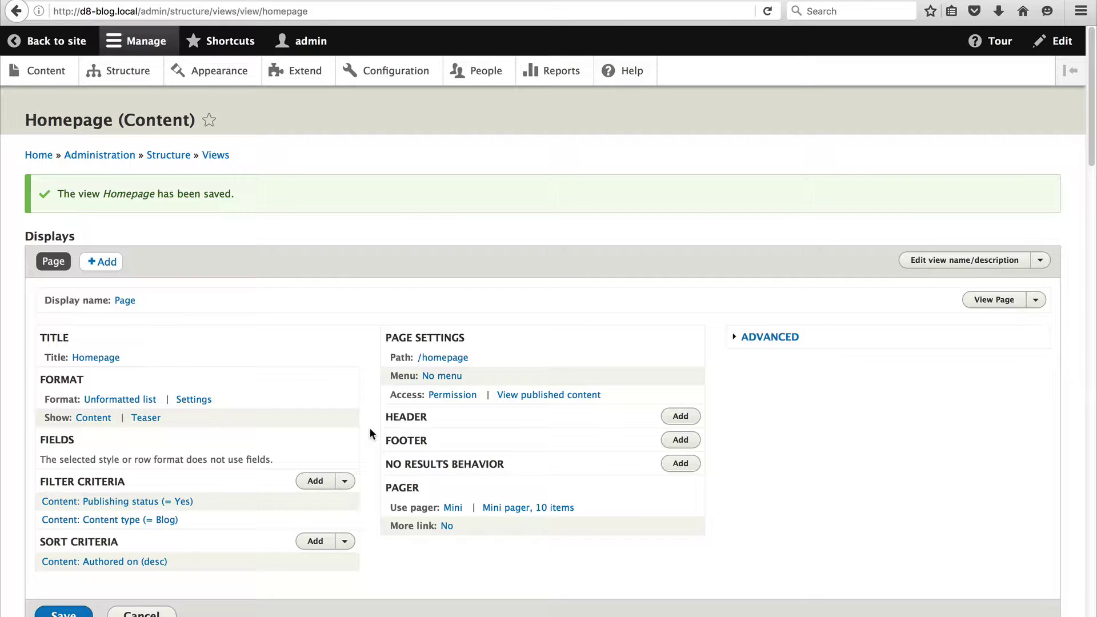
scroll(369, 427, "down", 1)
left_click(64, 597)
Set the default front page to /homepage in the basic site settings and save the configuration.
left_click(404, 85)
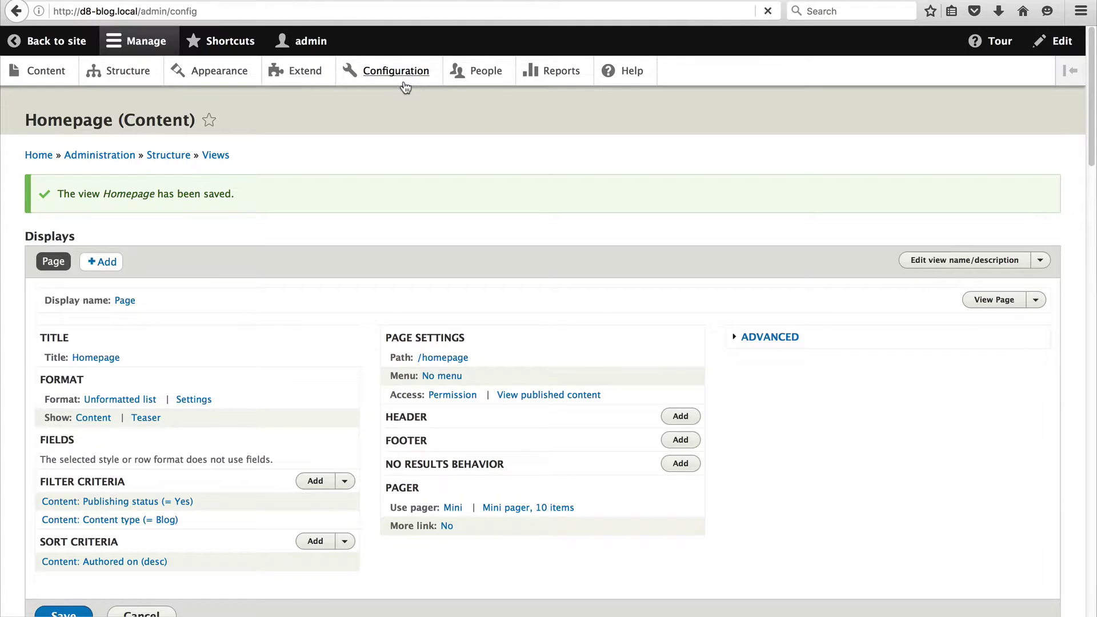
scroll(437, 193, "down", 6)
scroll(438, 198, "up", 3)
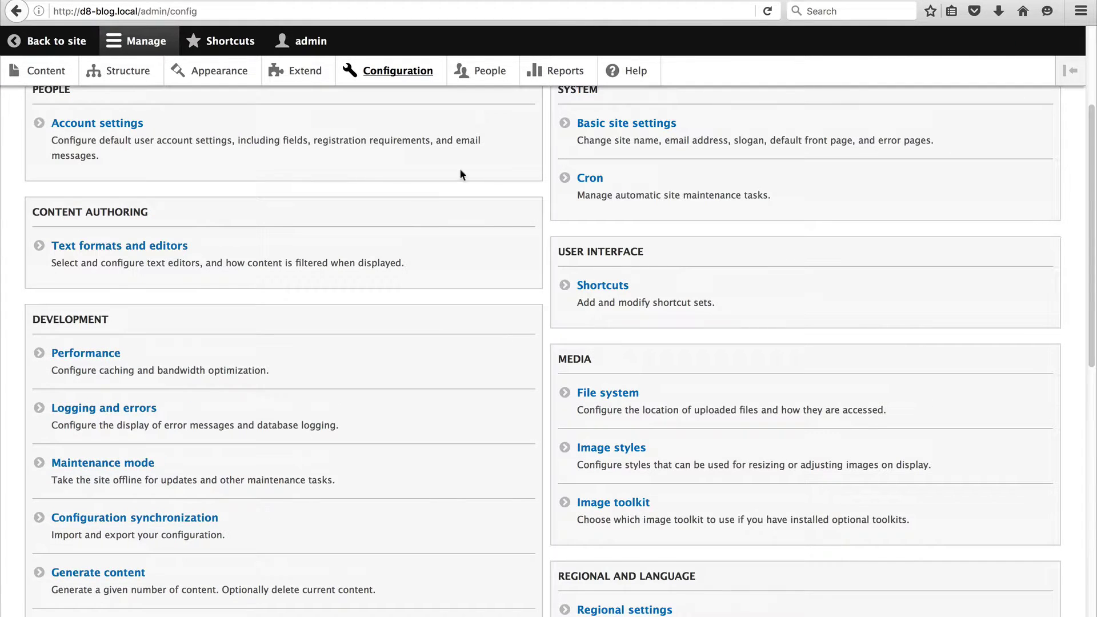
left_click(645, 127)
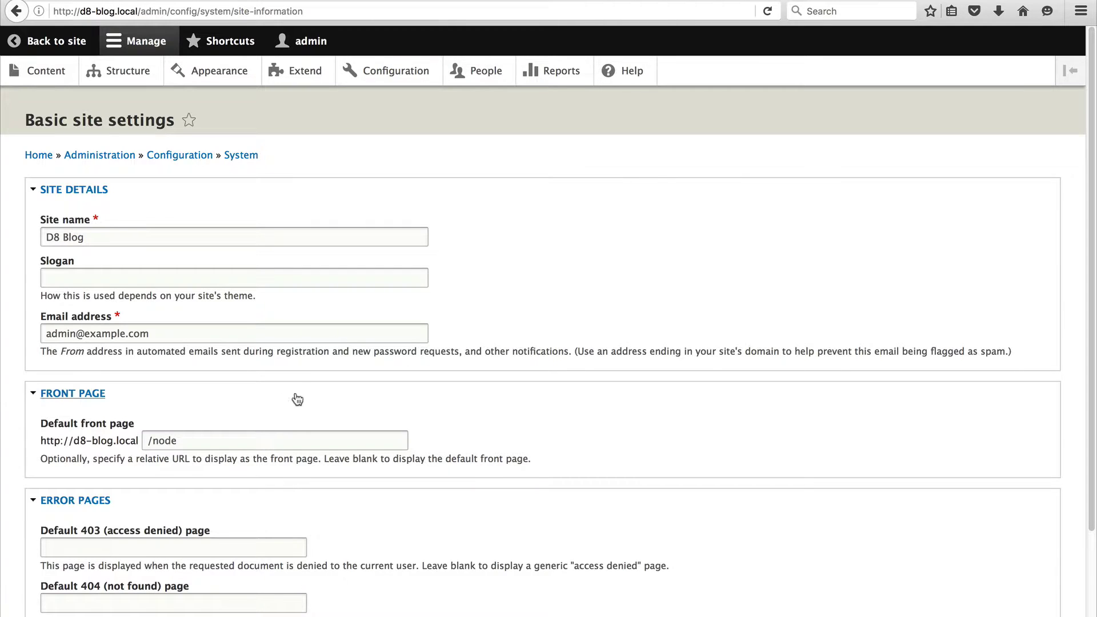
left_click_drag(187, 436, 160, 437)
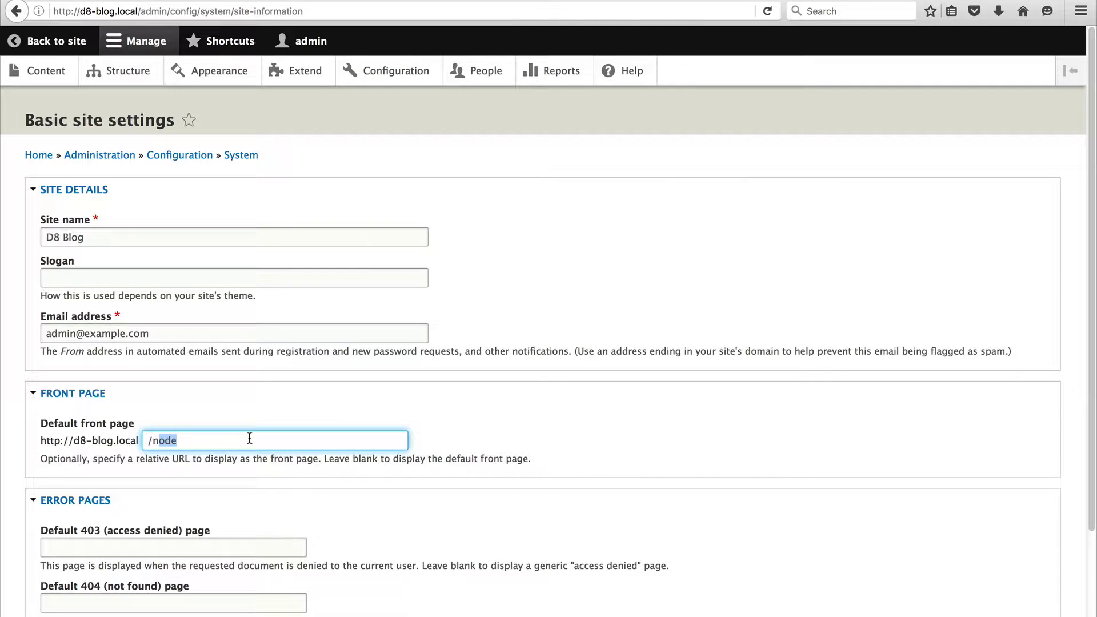
key("BackSpace")
key("BackSpace")
type("homepage")
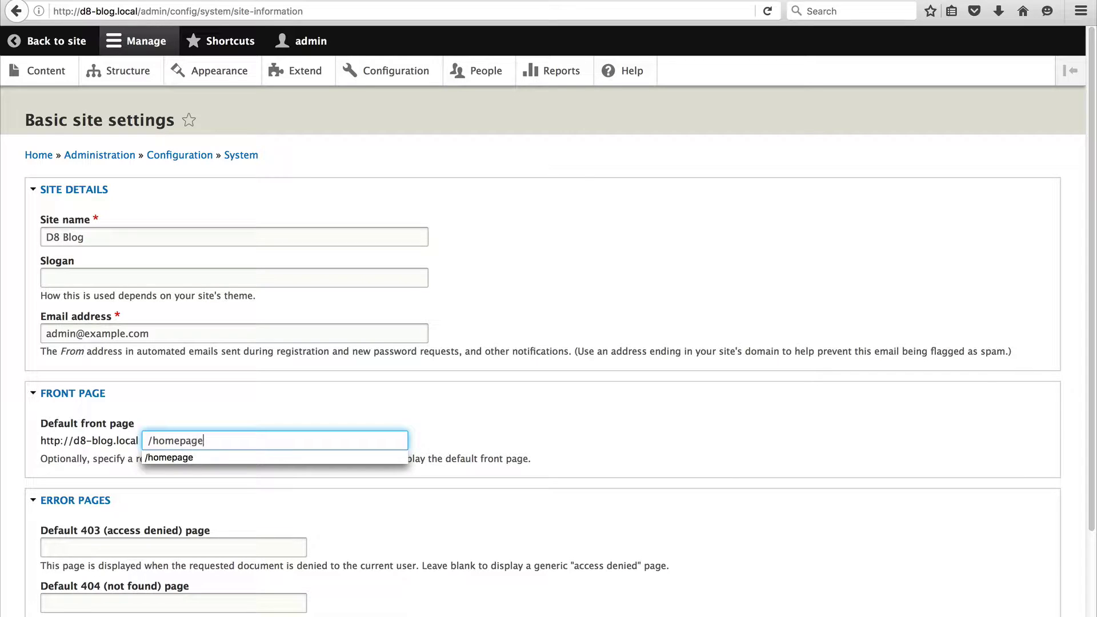
left_click(581, 413)
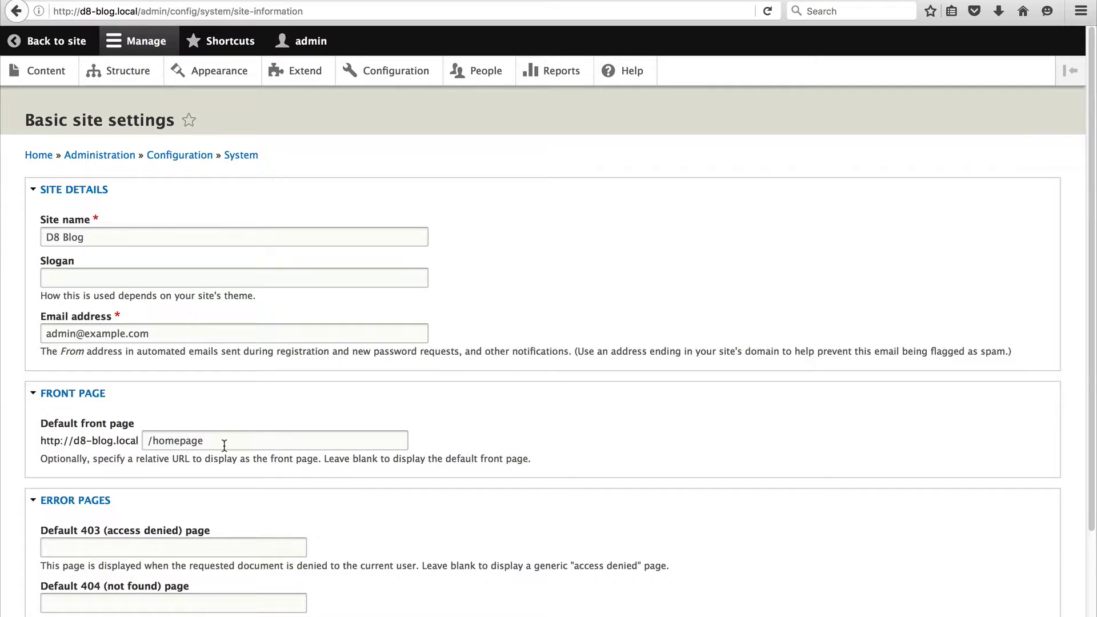
scroll(224, 446, "down", 5)
left_click(119, 554)
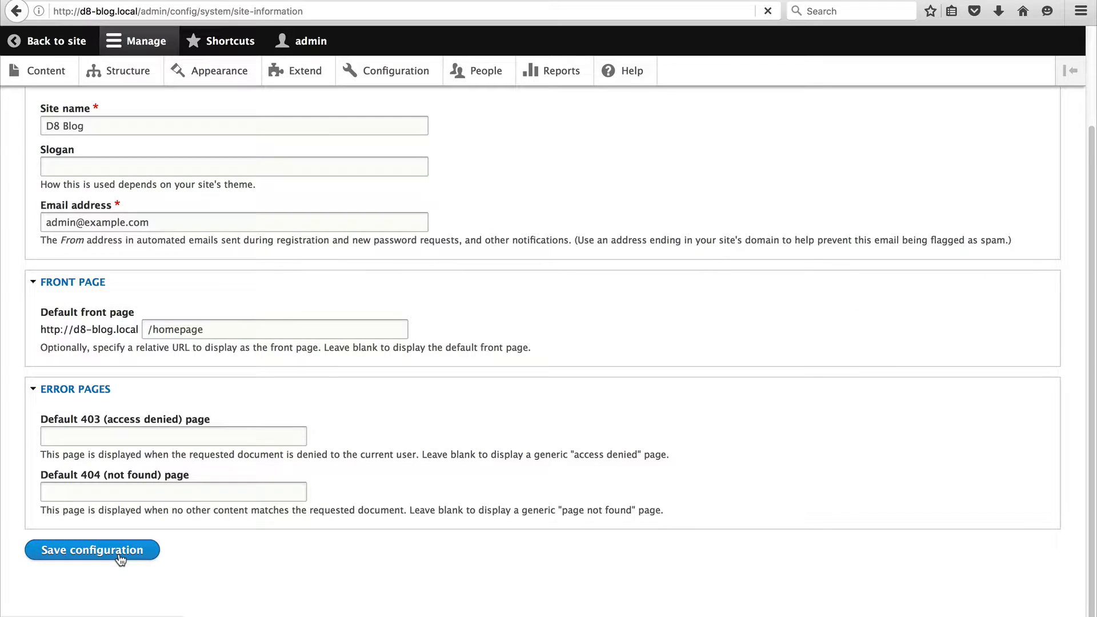
Return to the site and examine the blog posts listed on the new front page.
left_click(35, 45)
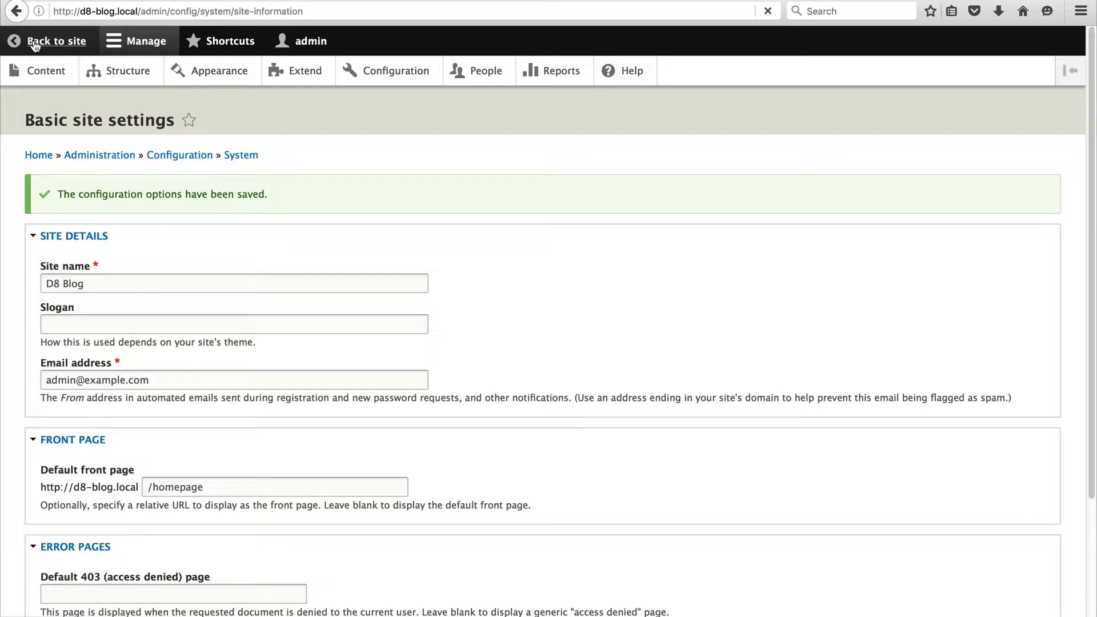
scroll(718, 320, "down", 5)
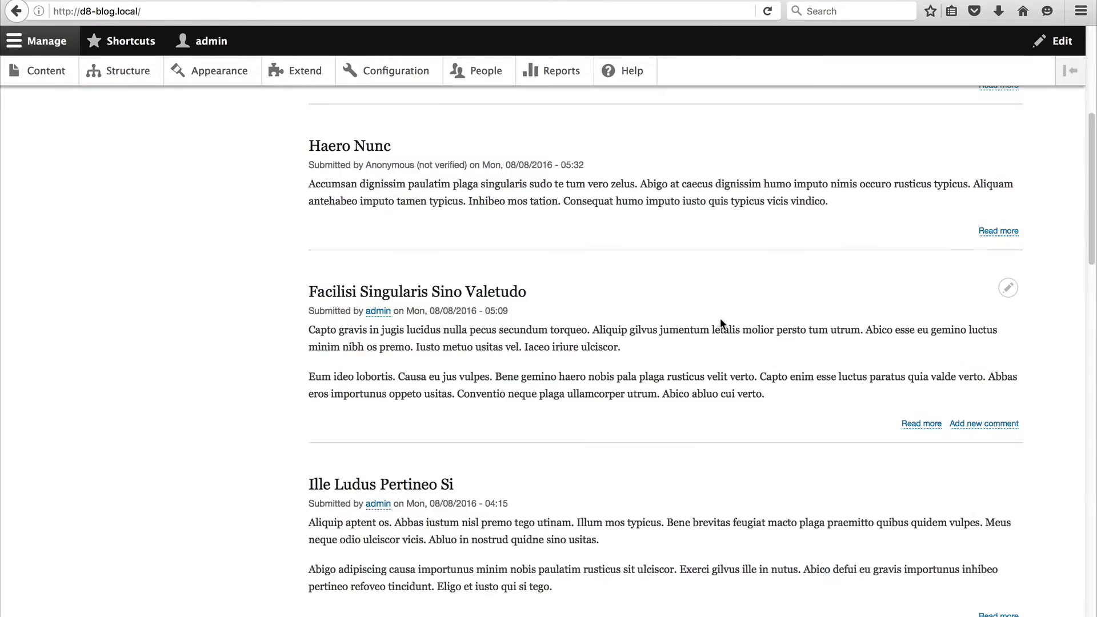
scroll(723, 321, "down", 20)
scroll(731, 325, "up", 12)
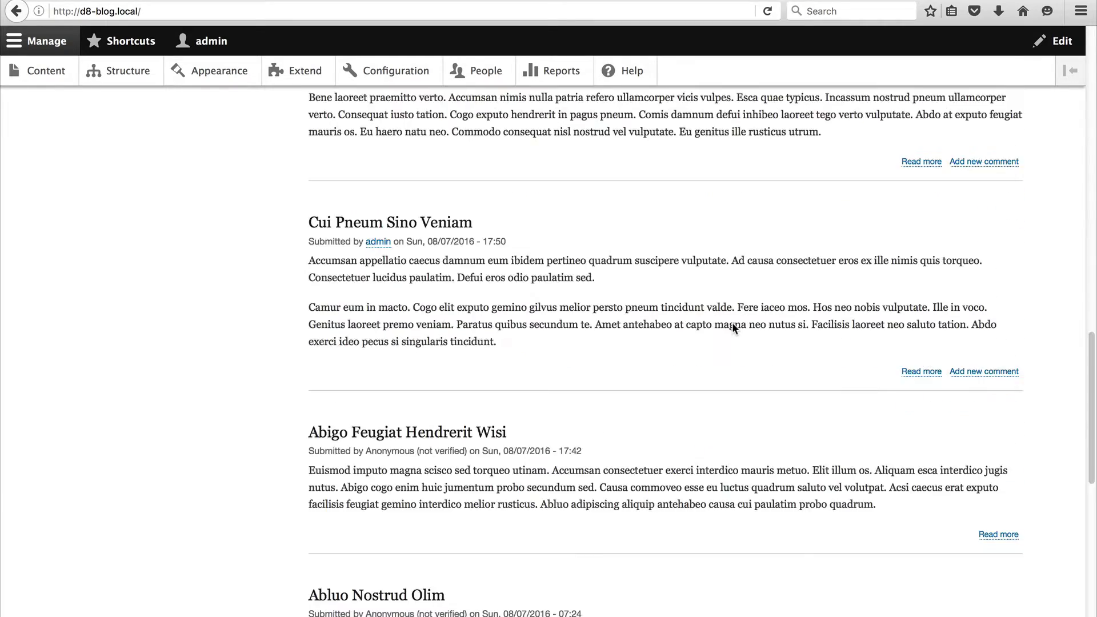
scroll(731, 323, "up", 18)
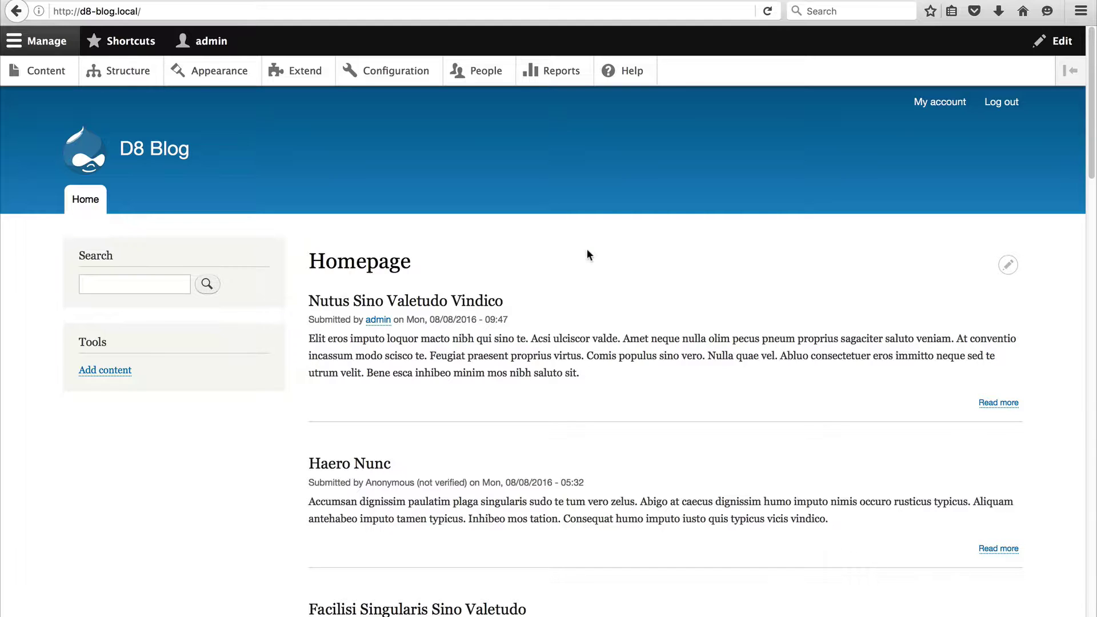
Open the Homepage view for editing directly from its listing on the front page.
left_click(141, 80)
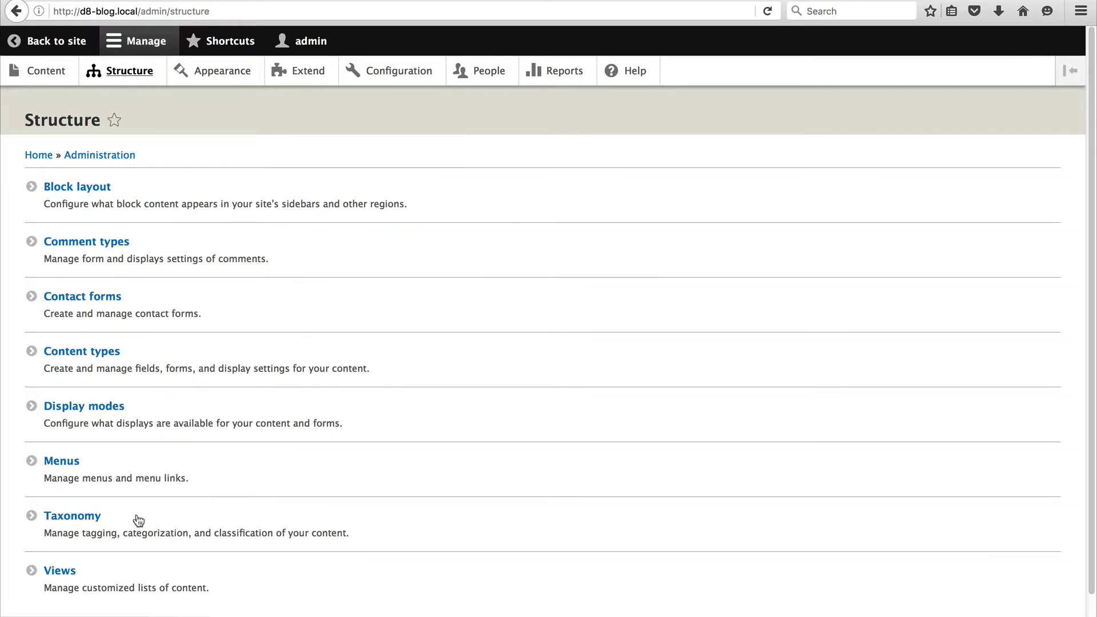
key("alt+Left")
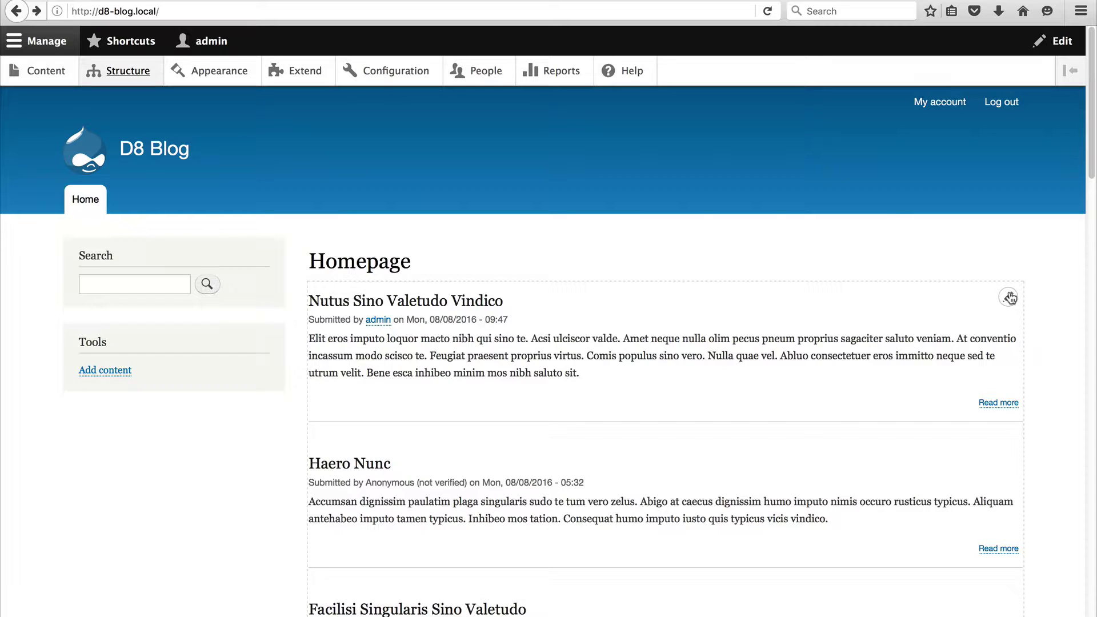
left_click(1011, 298)
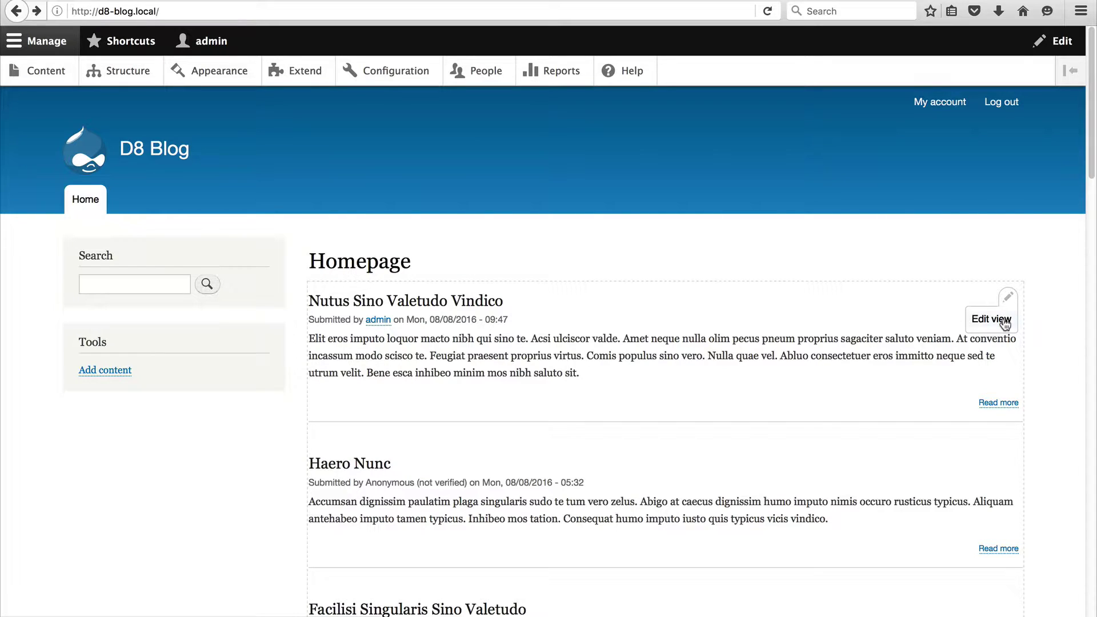
left_click(1004, 321)
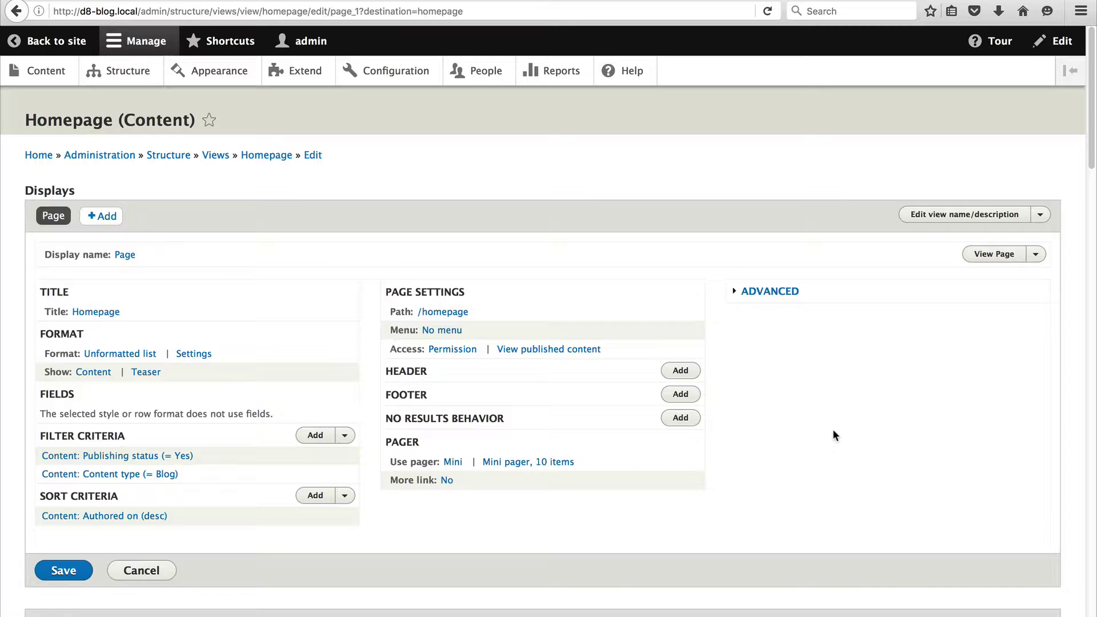
Clear the title of the Homepage view's page display and save the view.
left_click(90, 314)
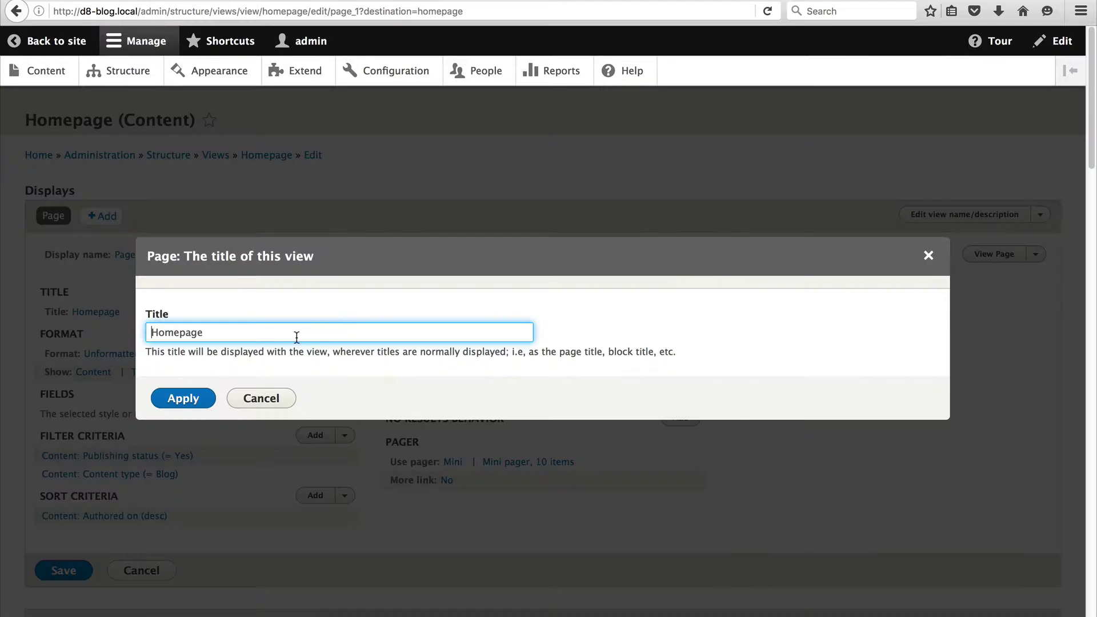
double_click(296, 336)
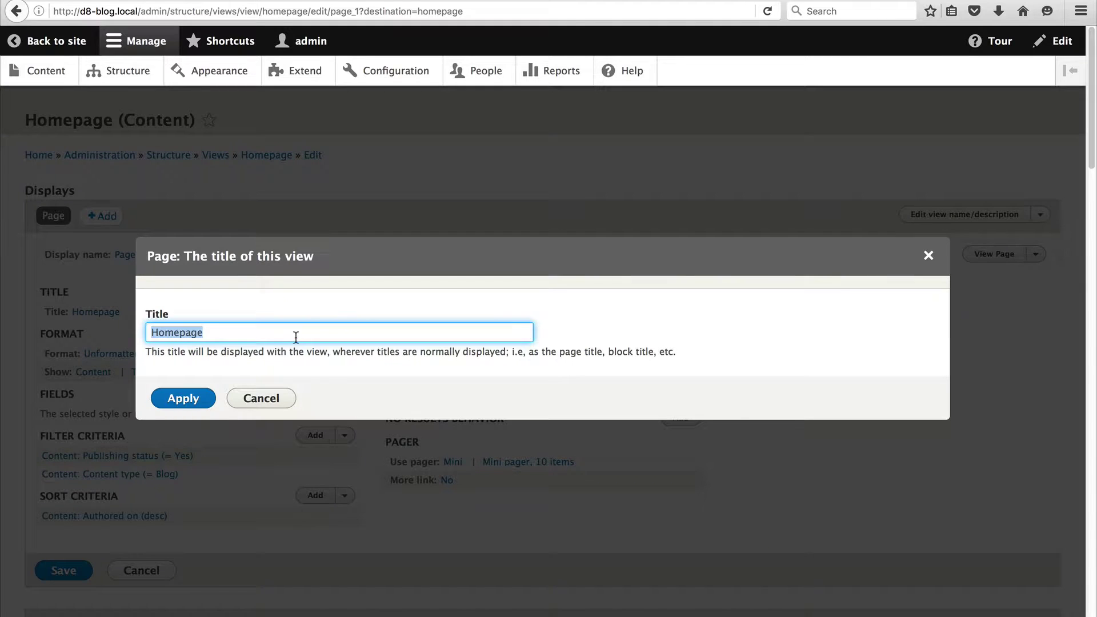
key("BackSpace")
left_click(175, 398)
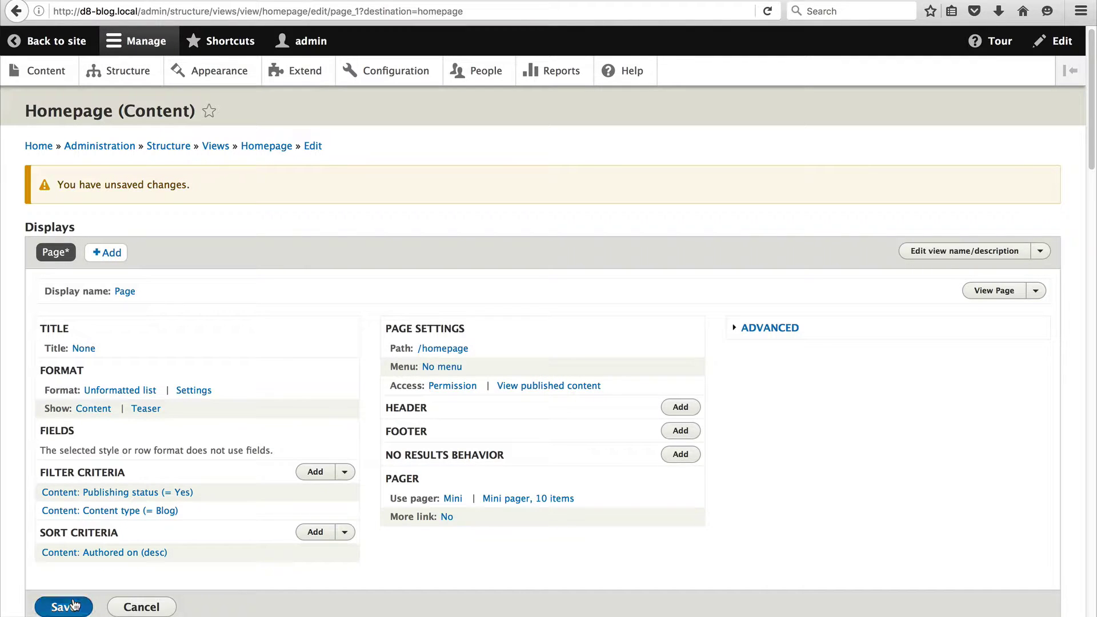
left_click(74, 605)
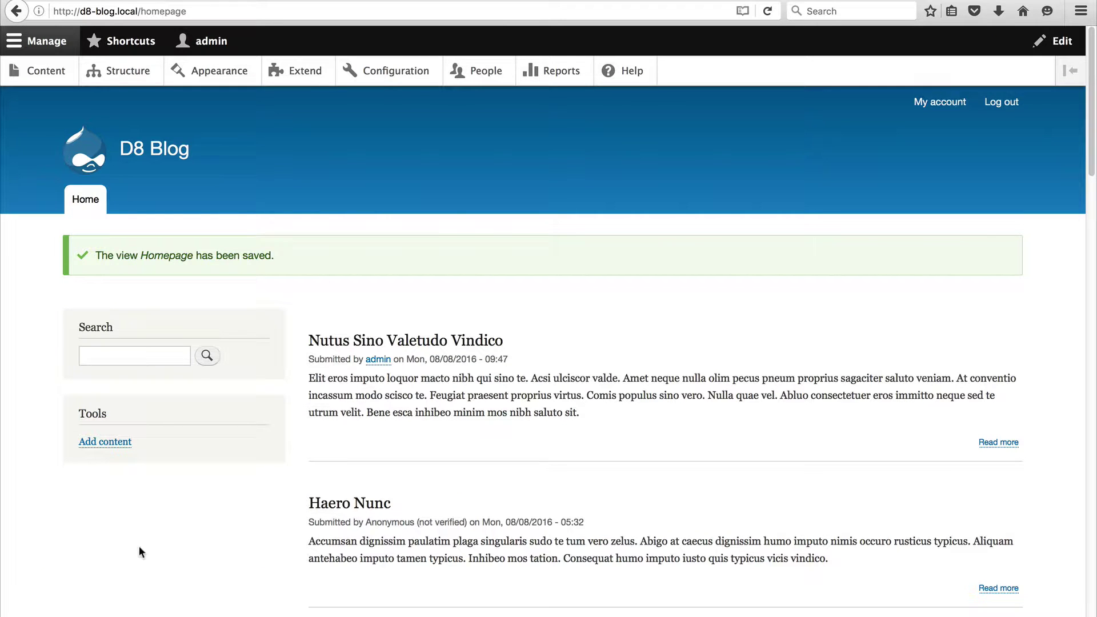
scroll(293, 472, "down", 3)
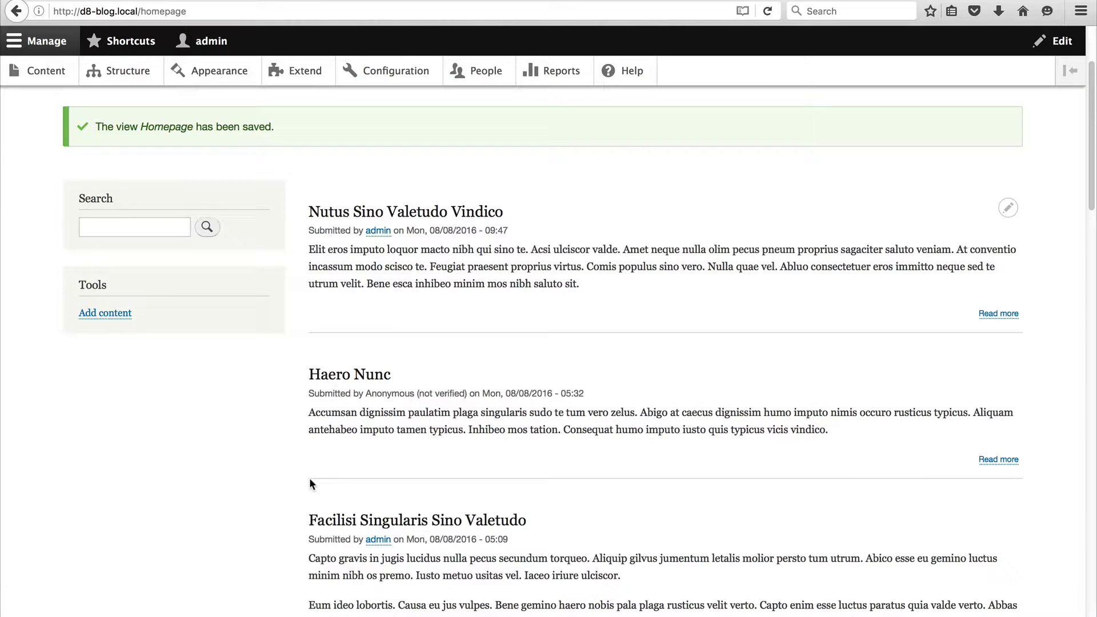
scroll(303, 484, "up", 1)
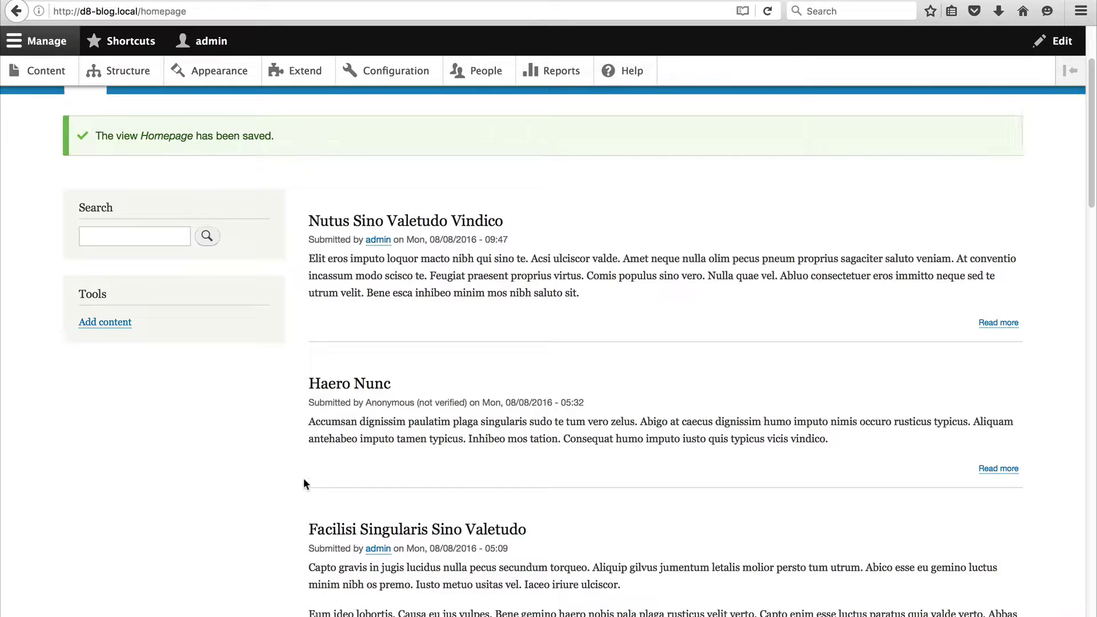
scroll(301, 486, "up", 1)
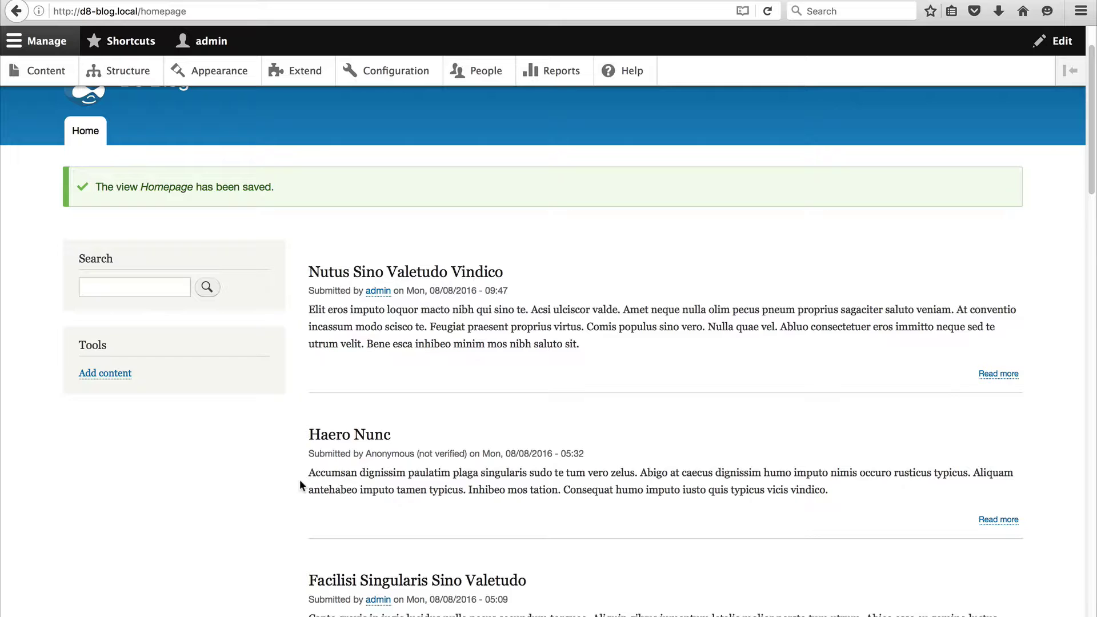
Enable the disabled Archive view in the site's list of views.
left_click(125, 83)
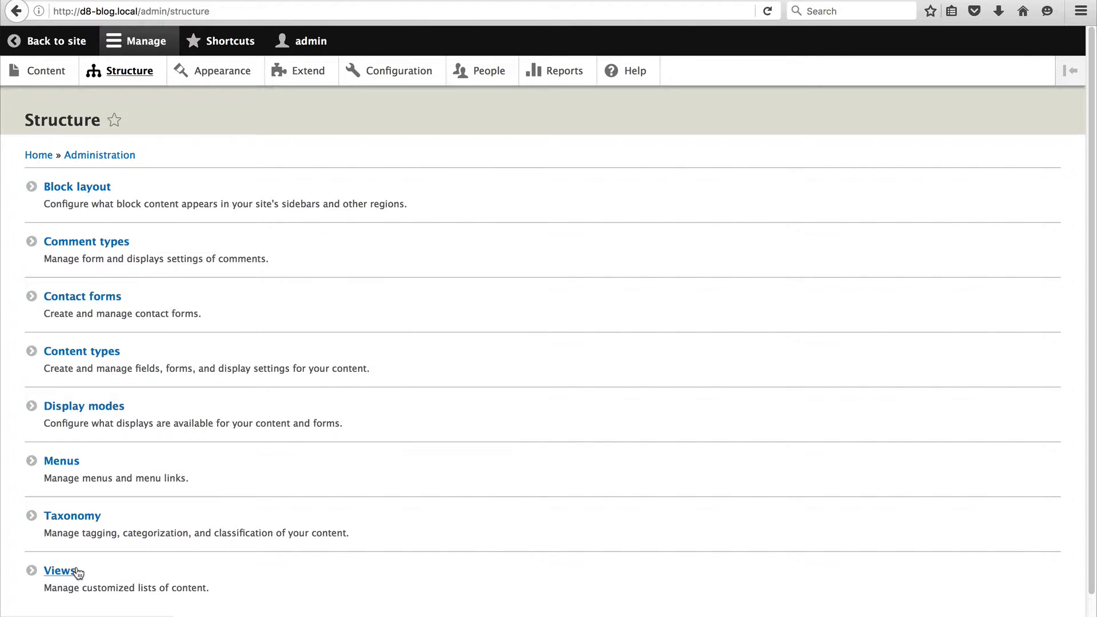
left_click(75, 571)
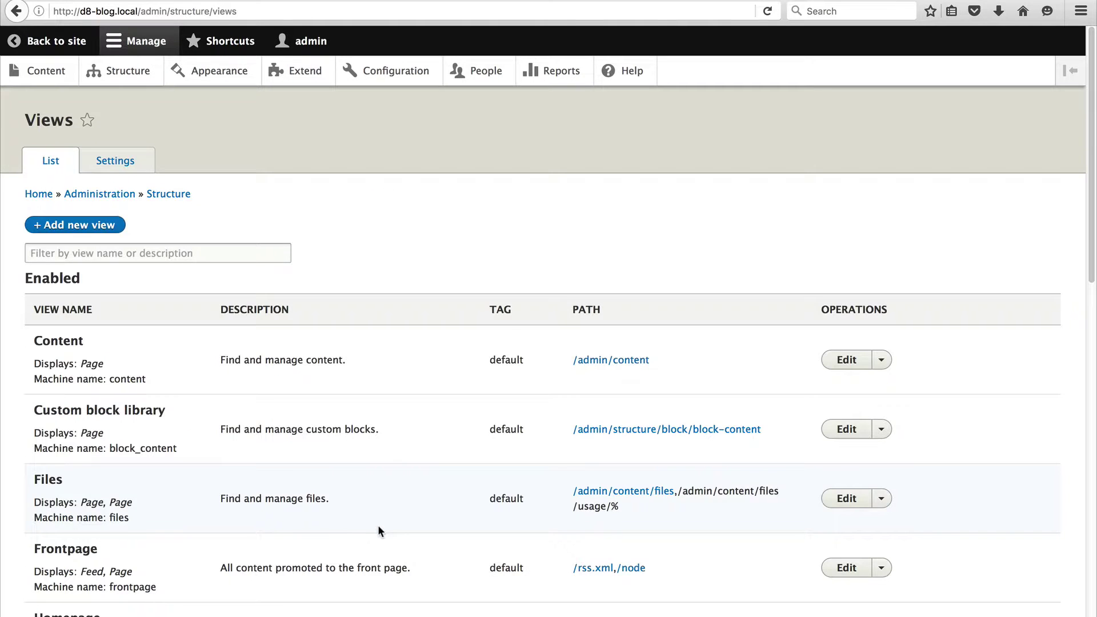
scroll(375, 525, "down", 10)
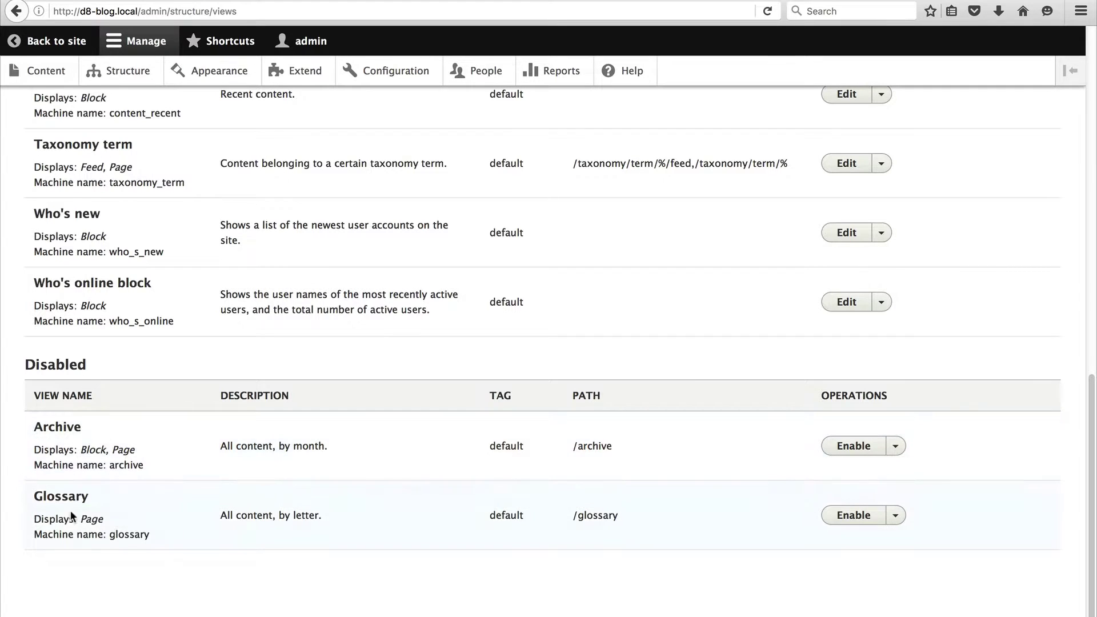
left_click(857, 450)
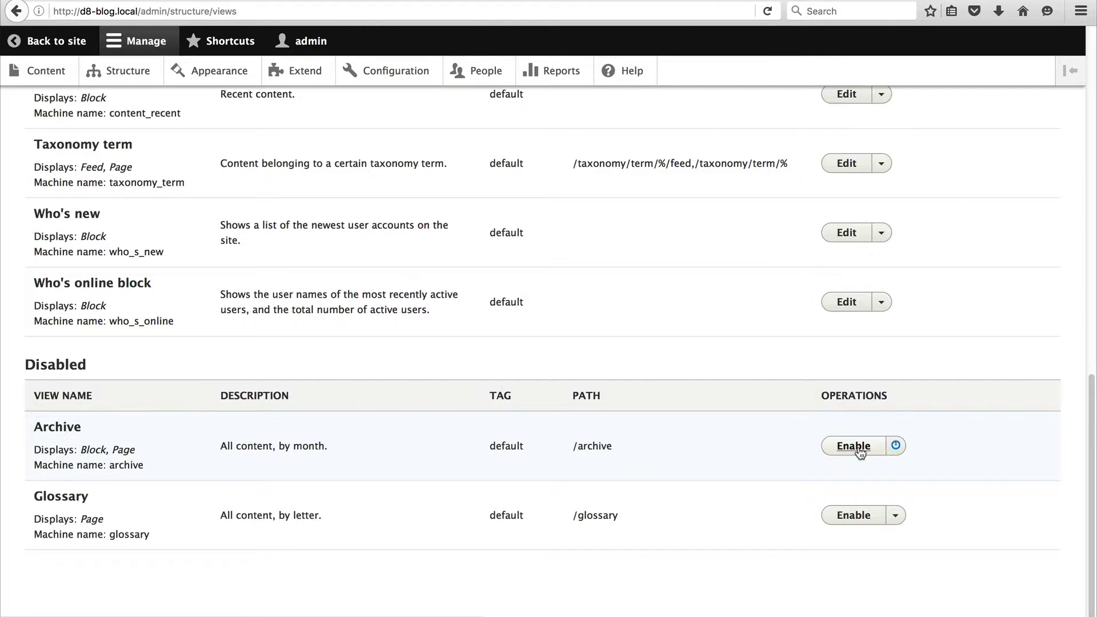
Open the enabled Archive view for editing and examine its block and page displays.
scroll(849, 451, "up", 4)
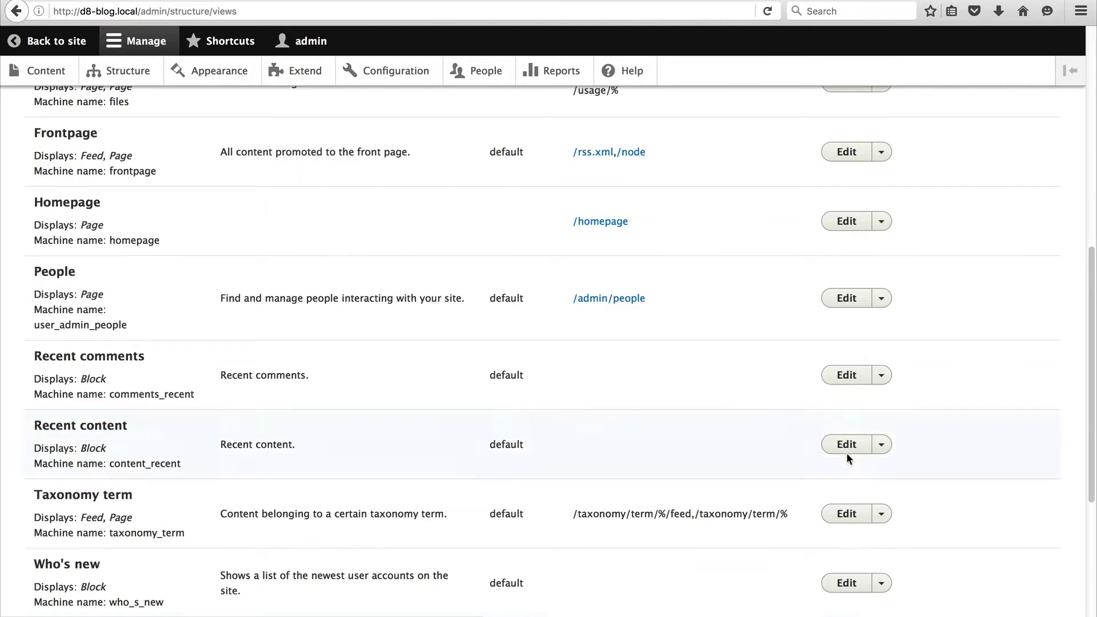
scroll(845, 452, "up", 8)
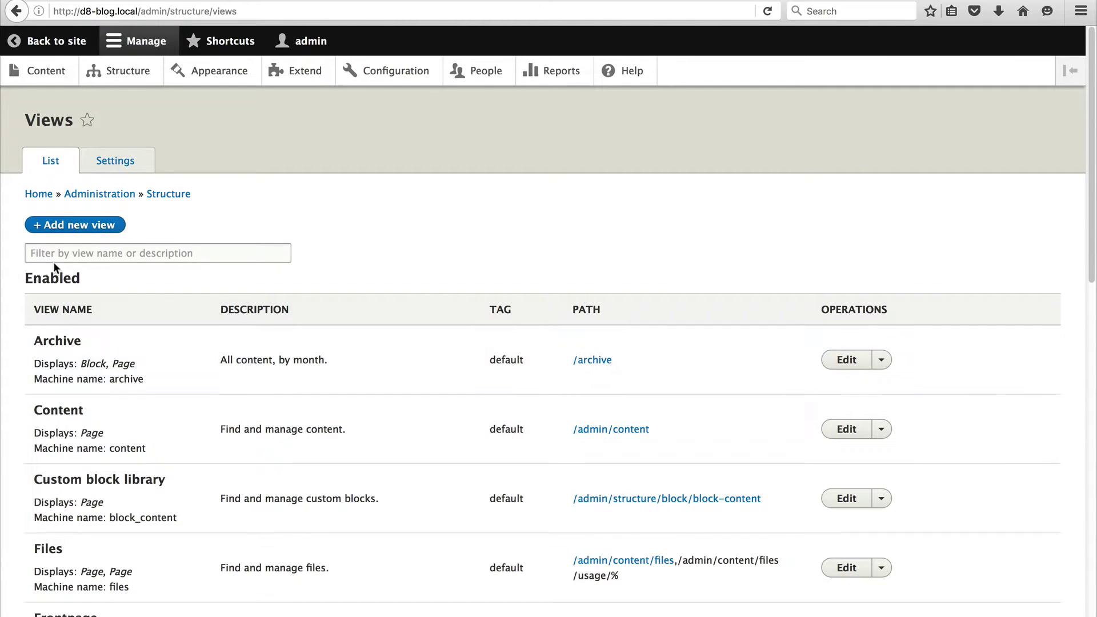
left_click(859, 370)
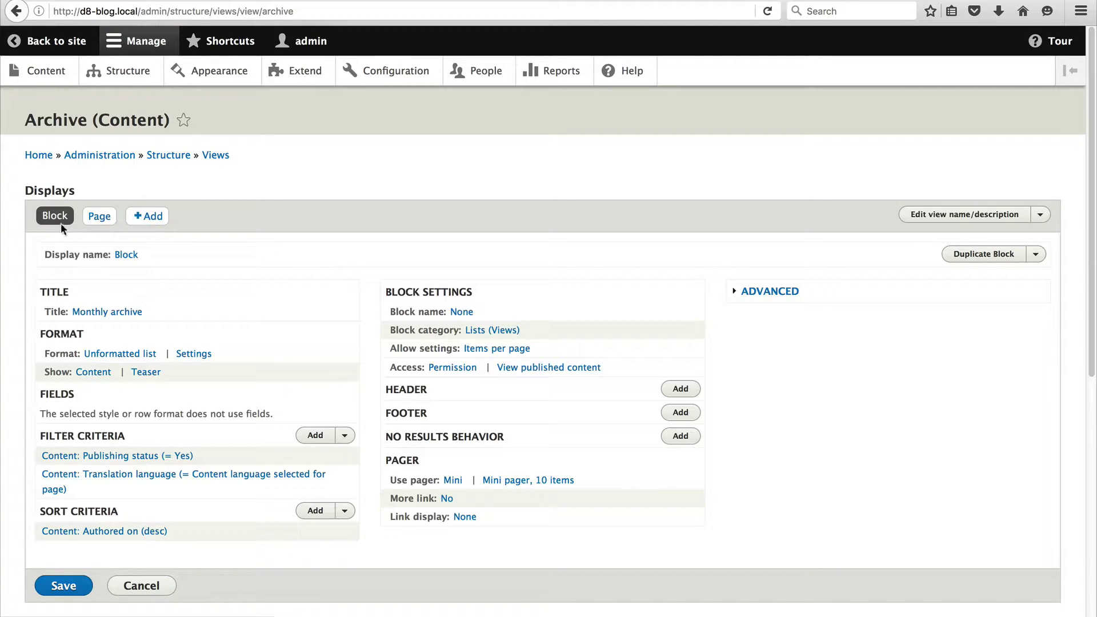
Place the Archive views block in the Sidebar first region of the block layout, keeping its default settings.
left_click(129, 77)
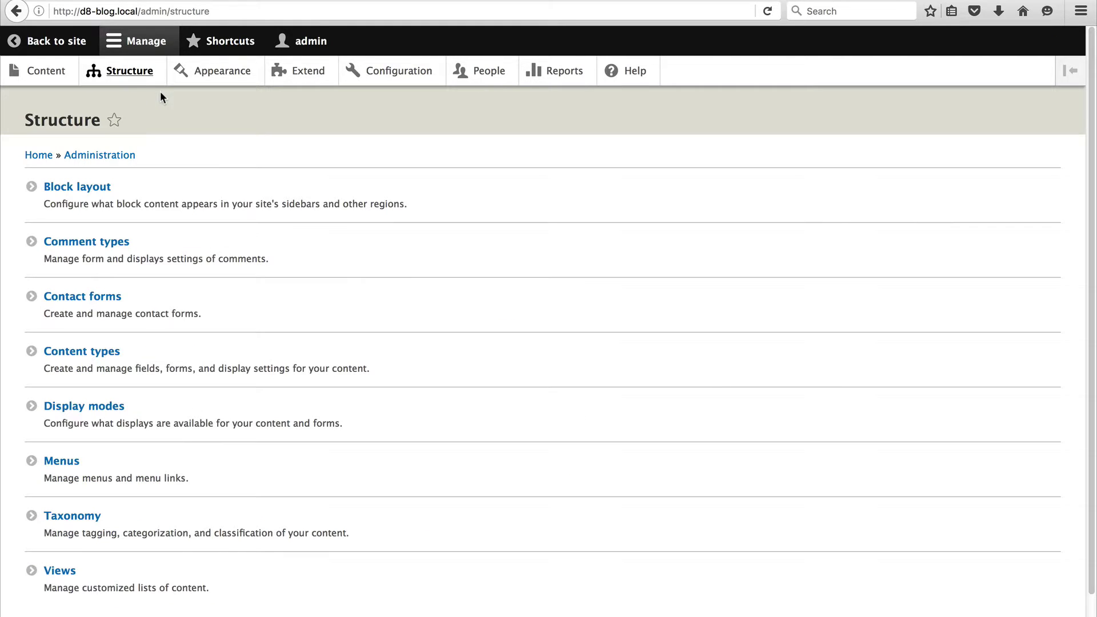
left_click(97, 193)
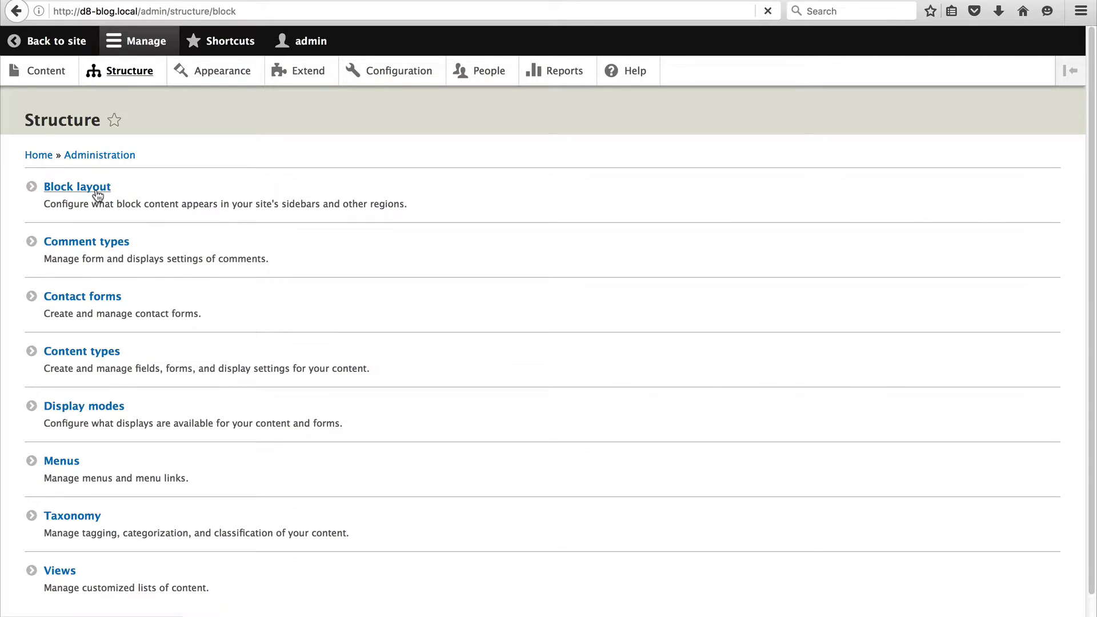
scroll(228, 248, "down", 8)
scroll(231, 250, "down", 6)
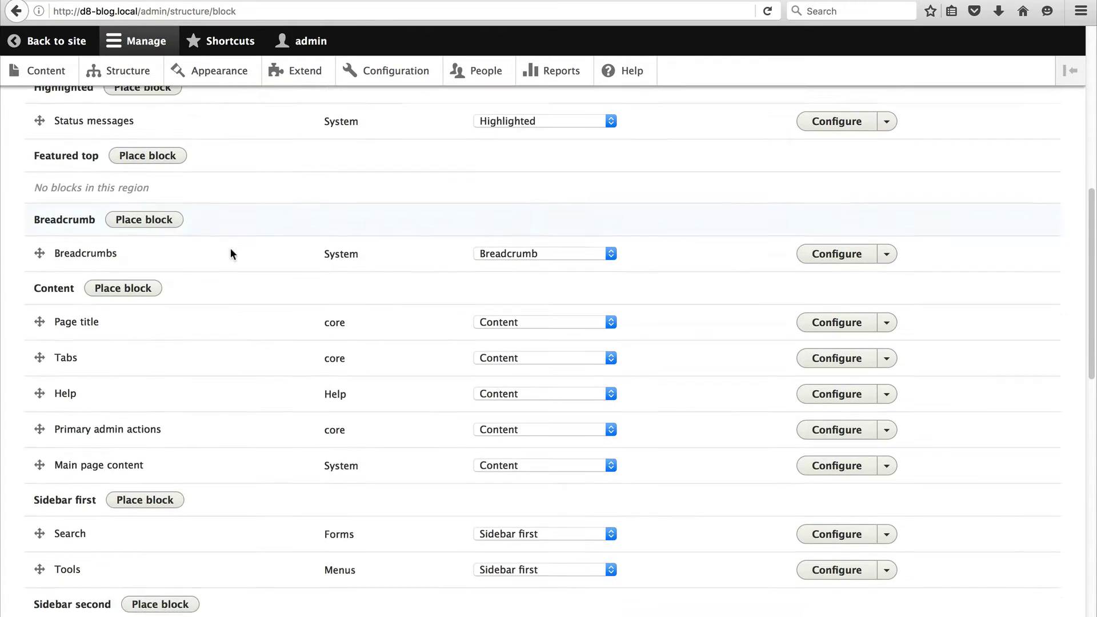
left_click(152, 305)
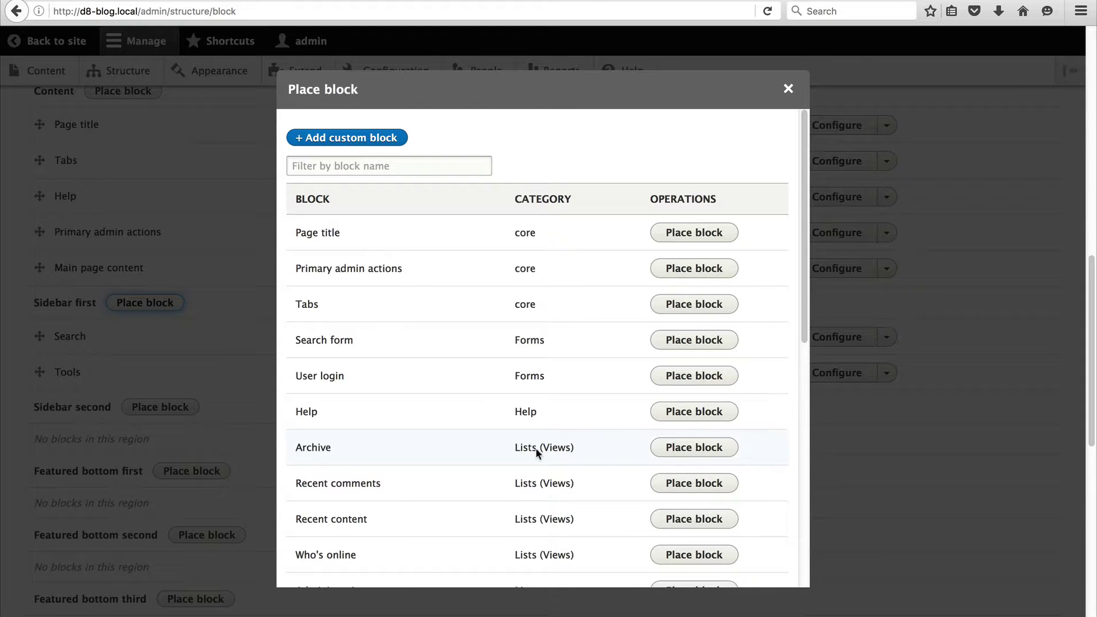
left_click(693, 453)
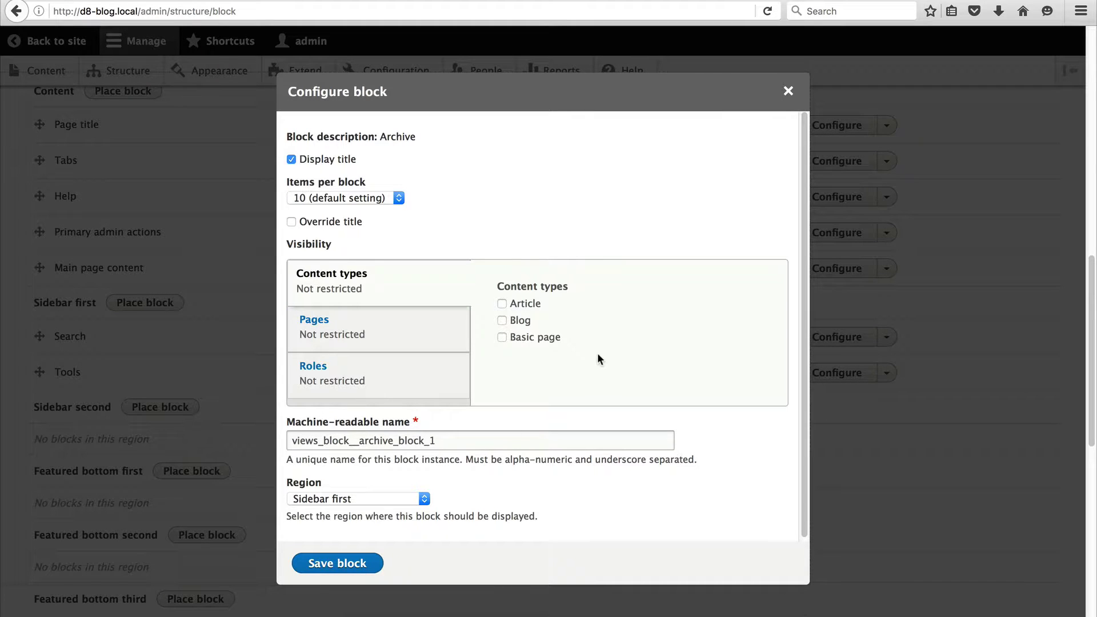
left_click(351, 563)
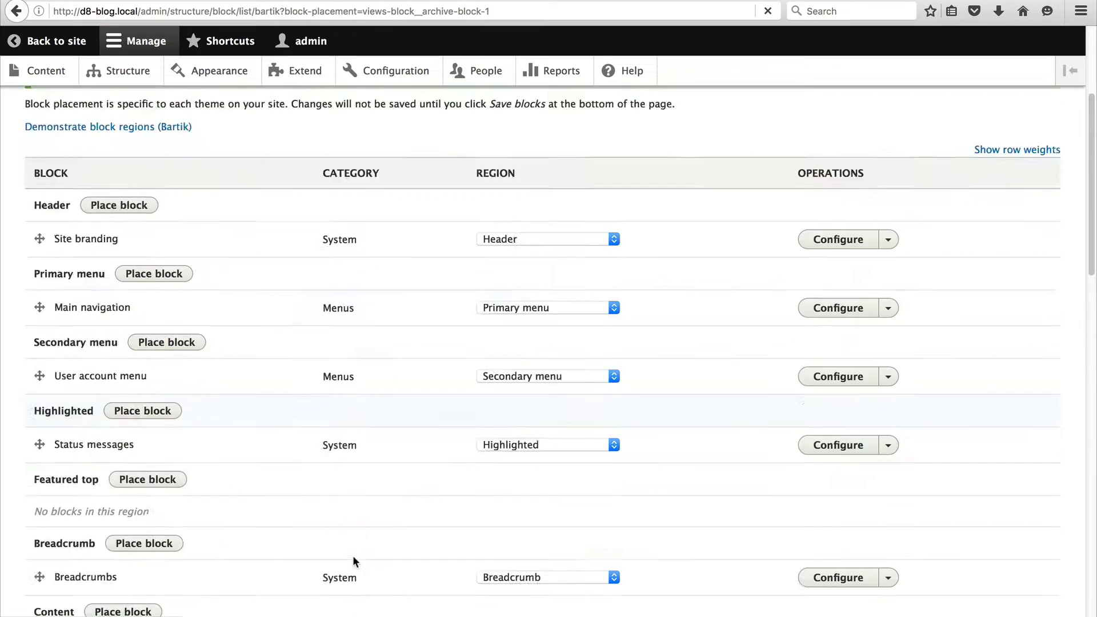
Move the Archive block above Search in the Sidebar first region and save the block layout.
left_click_drag(37, 384, 87, 365)
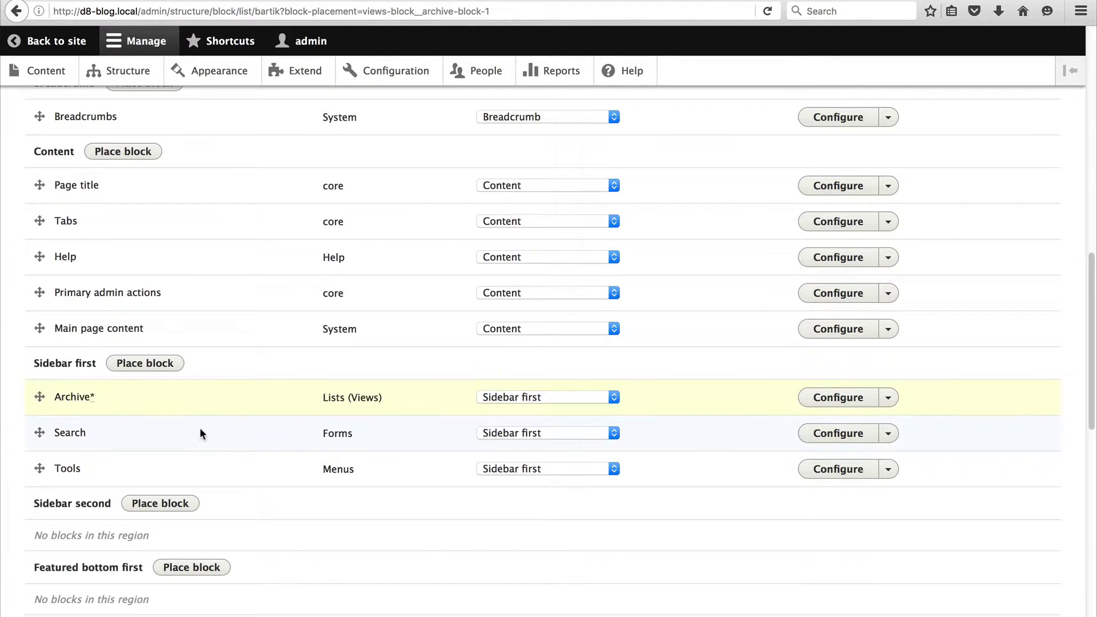
scroll(202, 440, "down", 10)
left_click(91, 556)
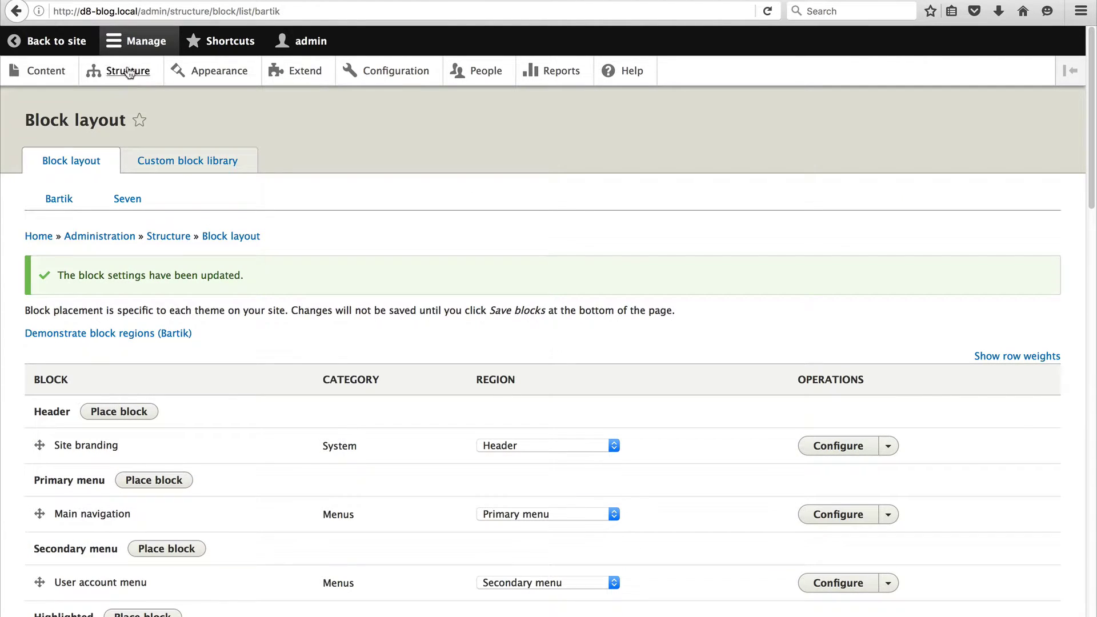
Return to the site and examine the July 2016 posts through the Monthly archive block.
left_click(73, 50)
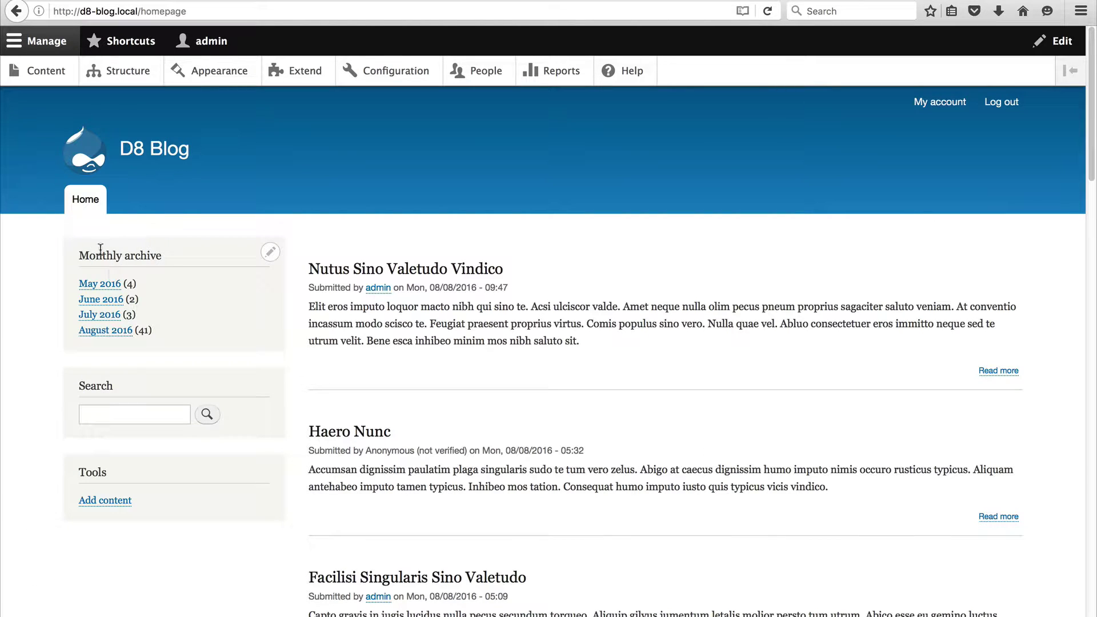
left_click(110, 320)
scroll(389, 400, "down", 7)
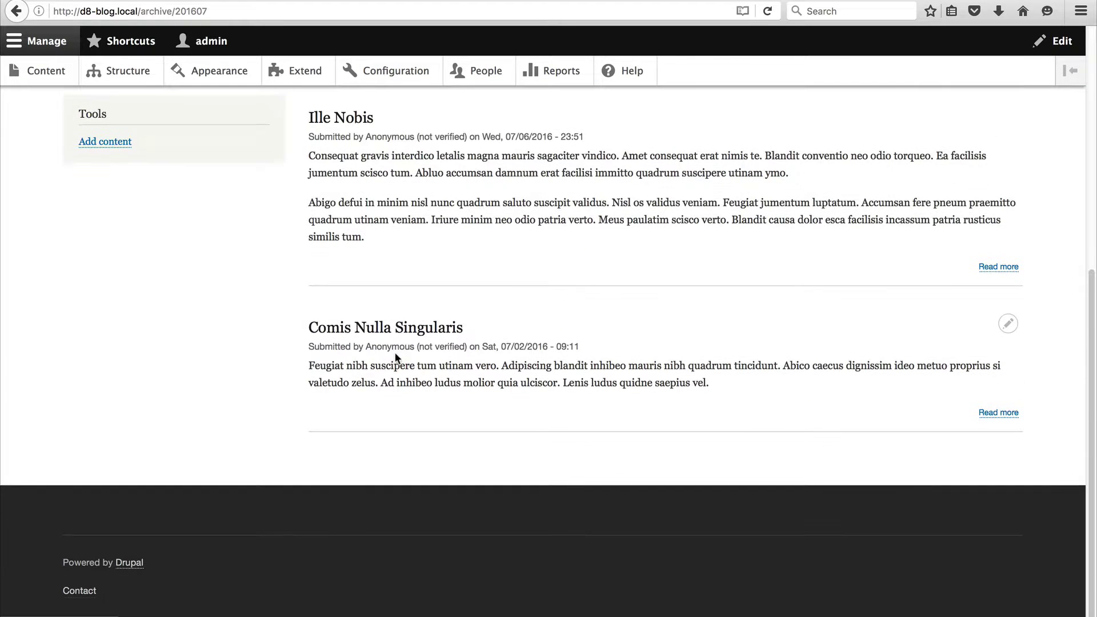
scroll(299, 326, "up", 7)
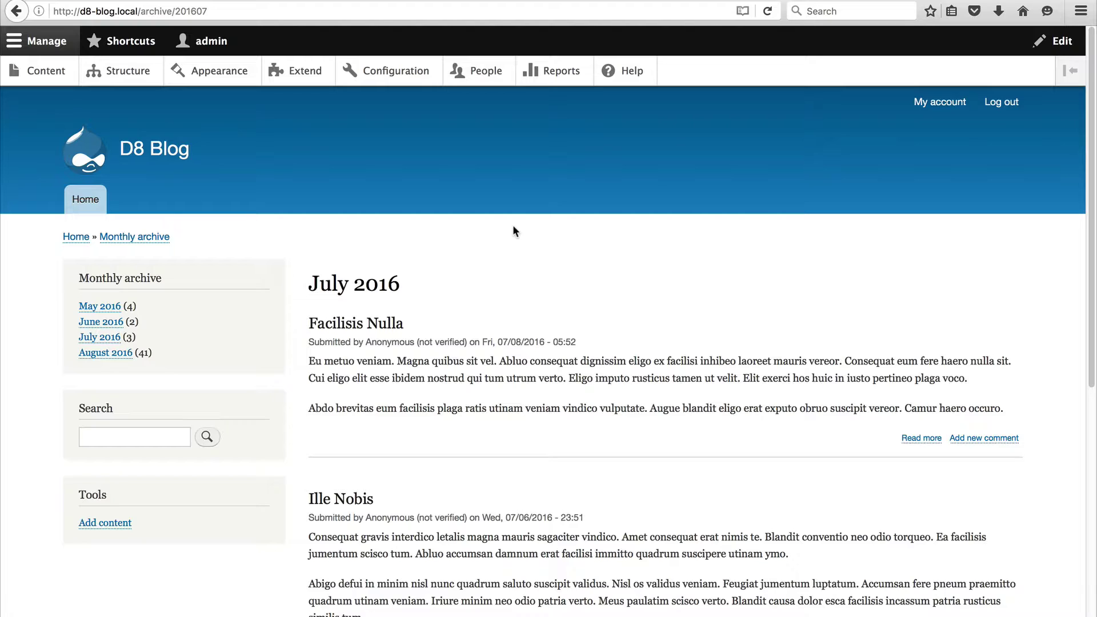
Start a new view and name it Popular categories.
left_click(113, 67)
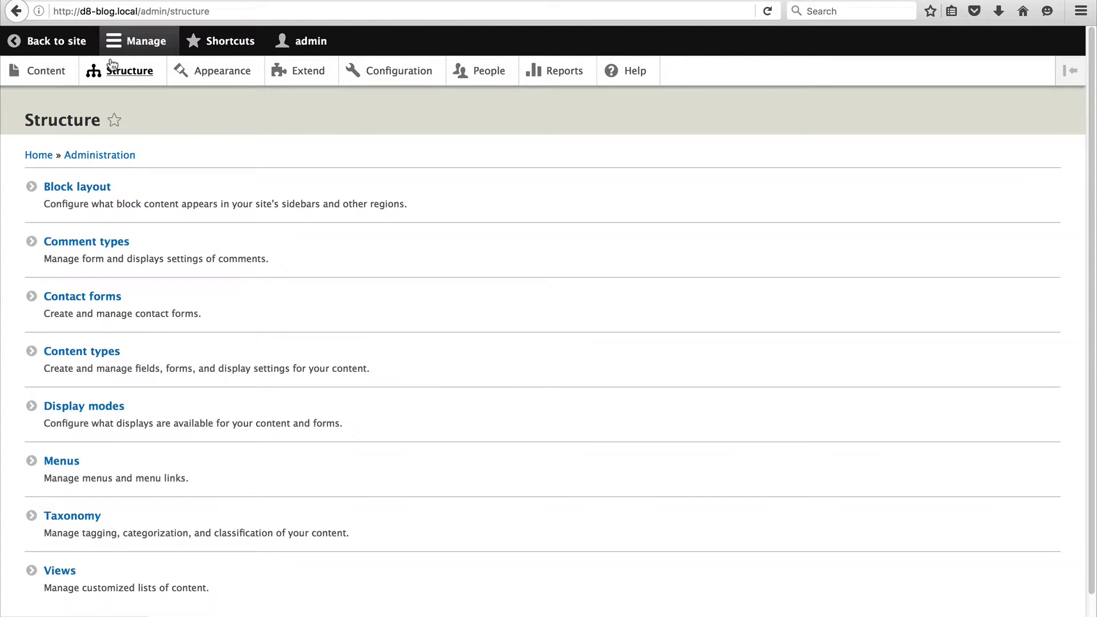
scroll(54, 485, "down", 1)
left_click(71, 536)
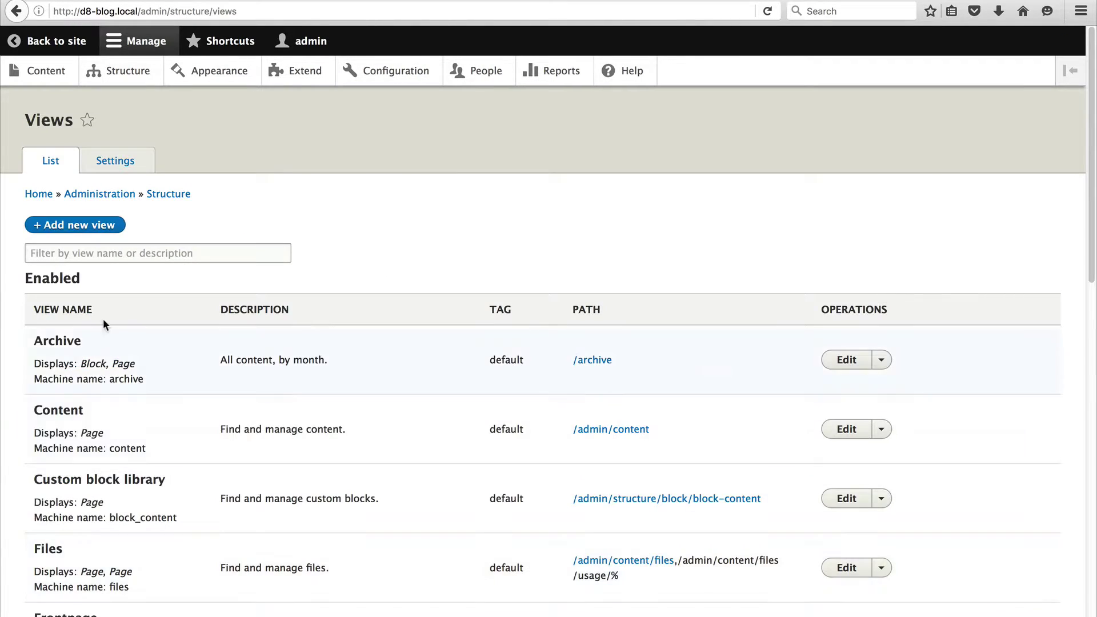
left_click(83, 228)
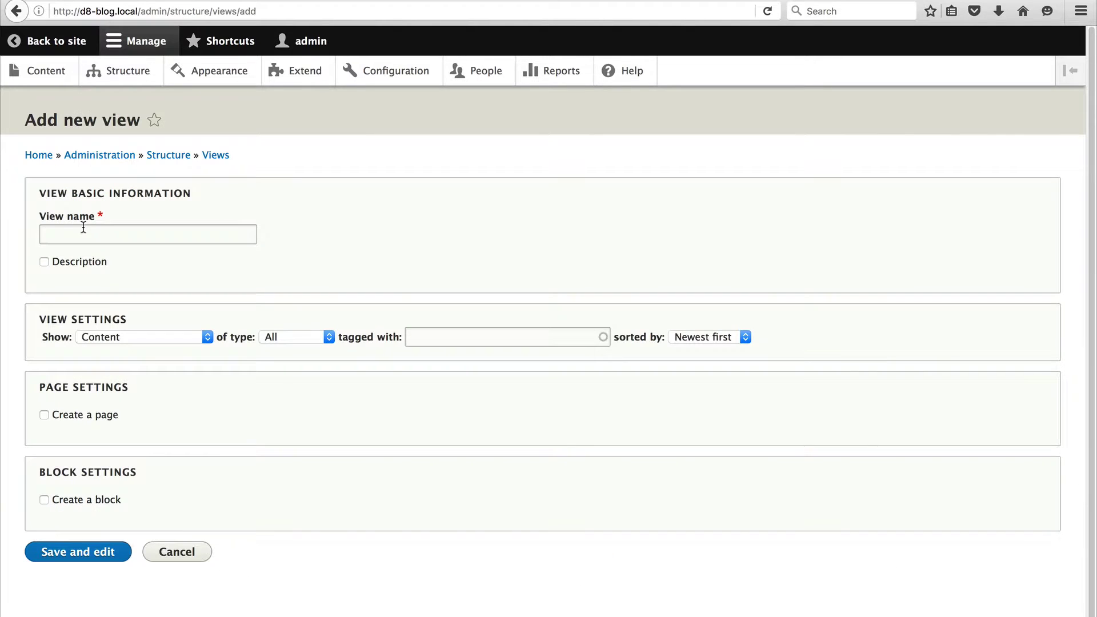
left_click(83, 233)
type("Po")
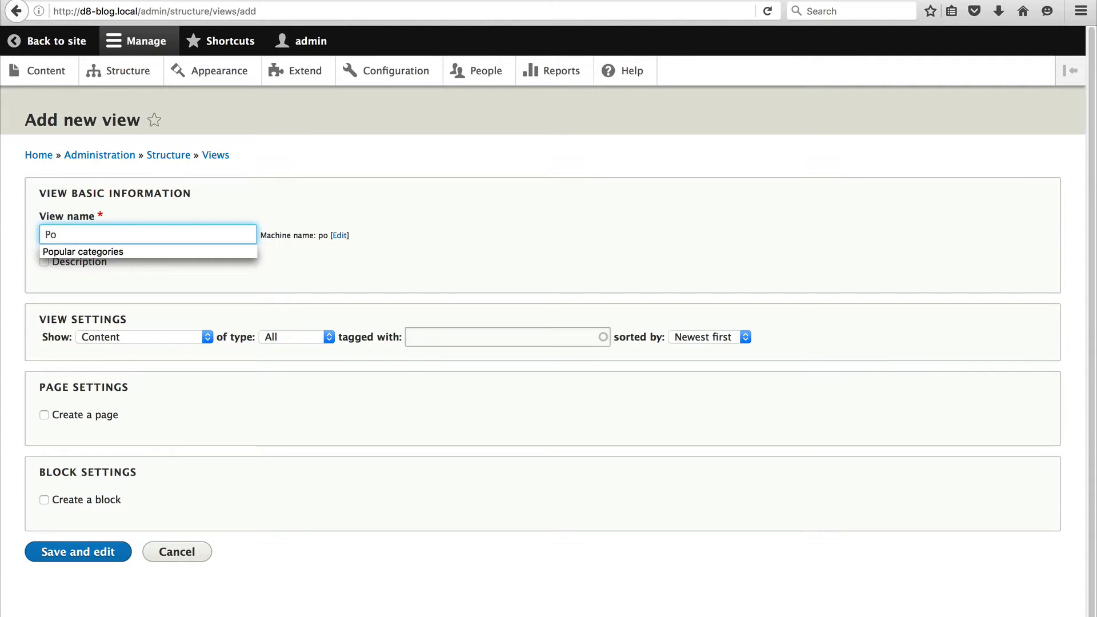
key("Down")
key("Return")
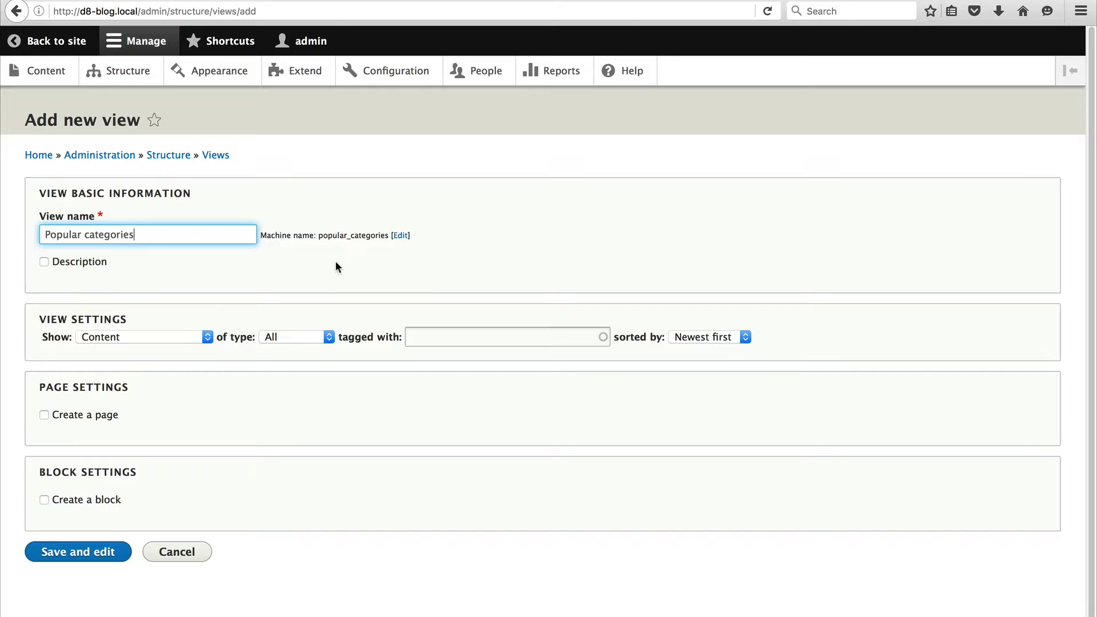
left_click(335, 260)
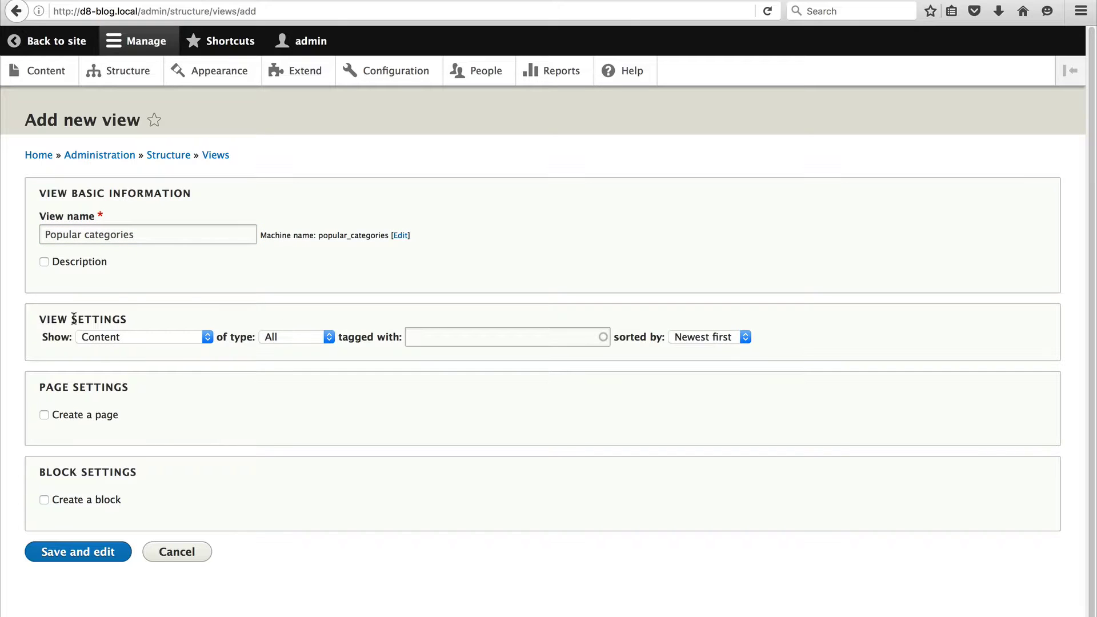
Set the new view to show taxonomy terms of type Category.
left_click(142, 336)
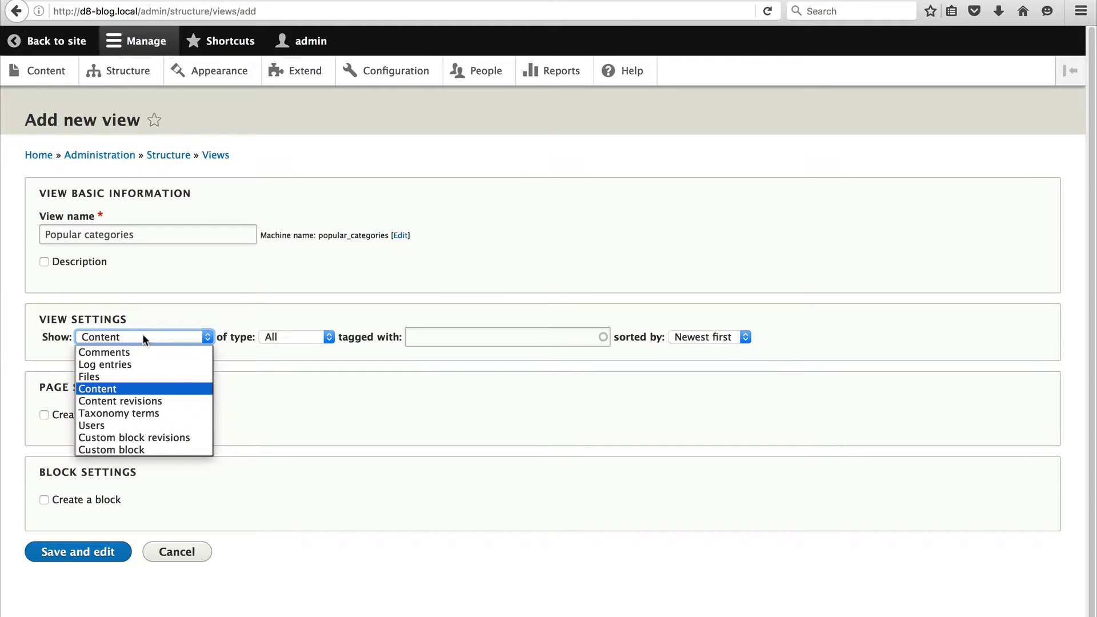
left_click(163, 413)
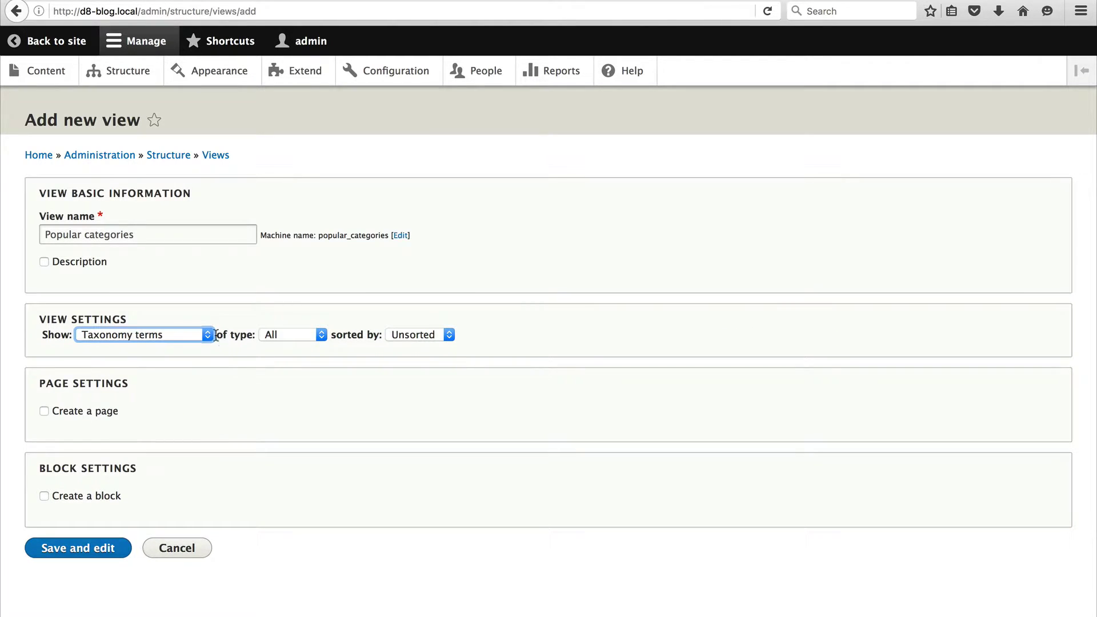
left_click(289, 337)
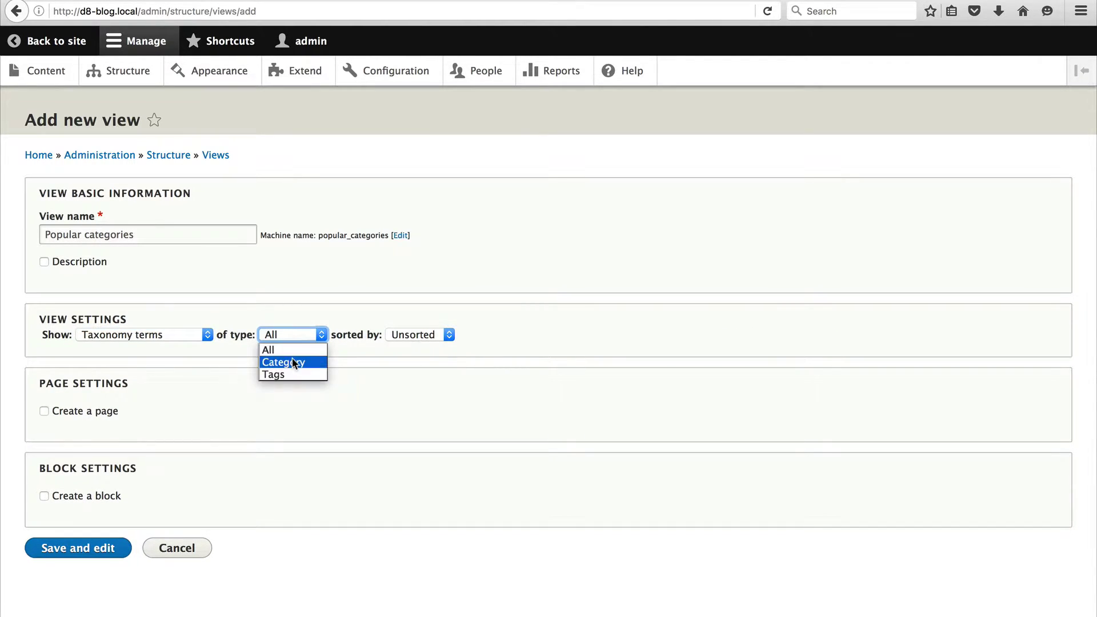
left_click(293, 361)
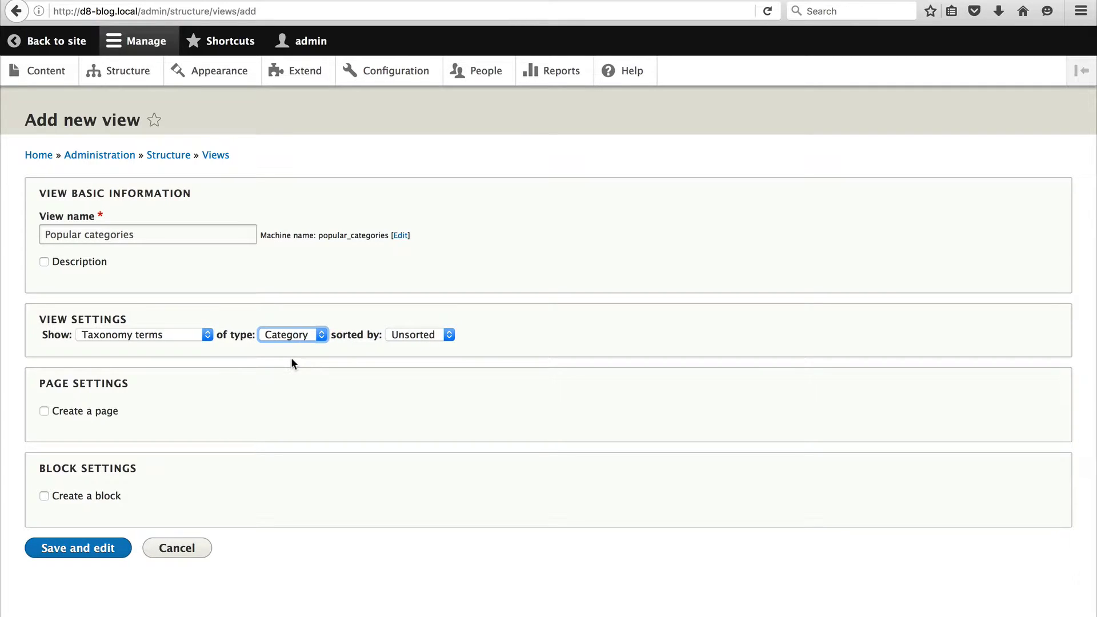
Create a block display for the Popular categories view, keeping the default block settings, and save the view for editing.
left_click(79, 500)
scroll(279, 475, "down", 5)
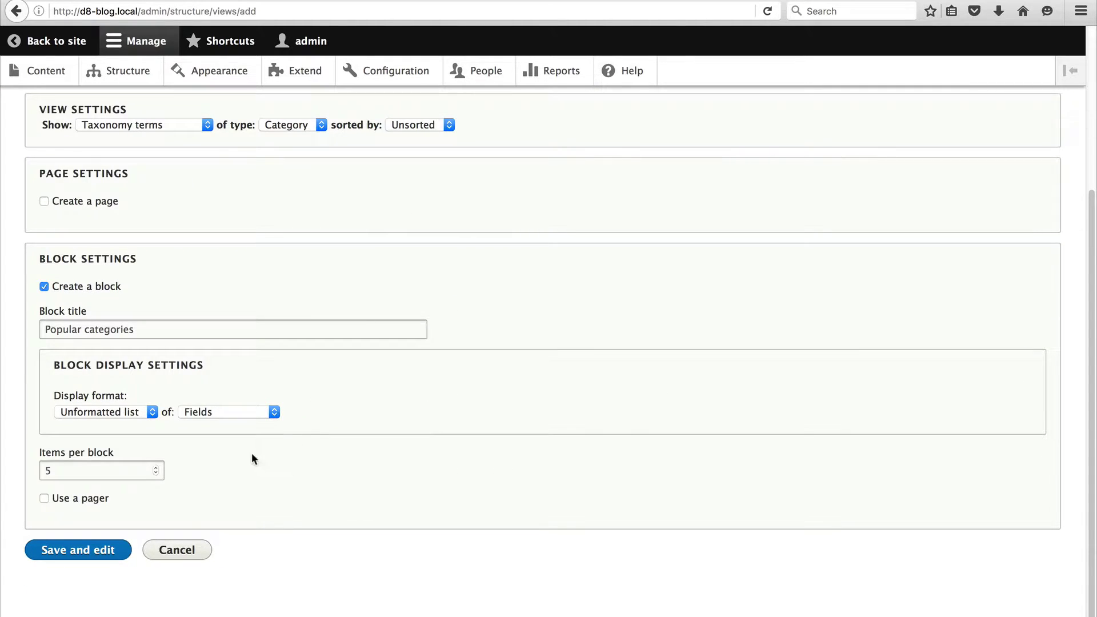
left_click(103, 553)
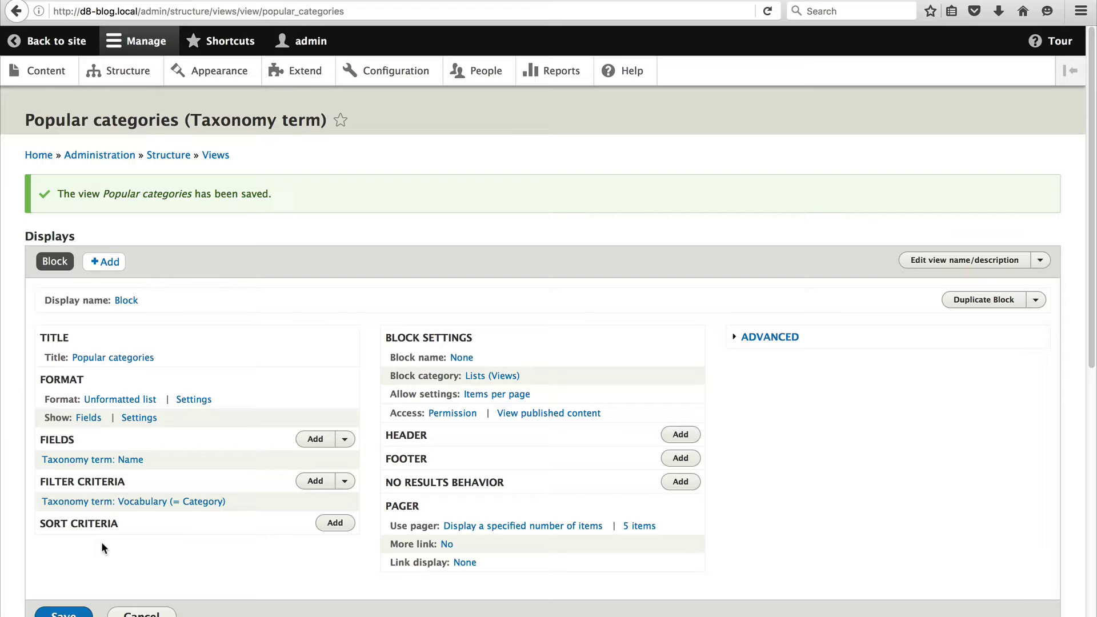
Add the "Content using field_category" relationship to the view and make it required.
left_click(766, 340)
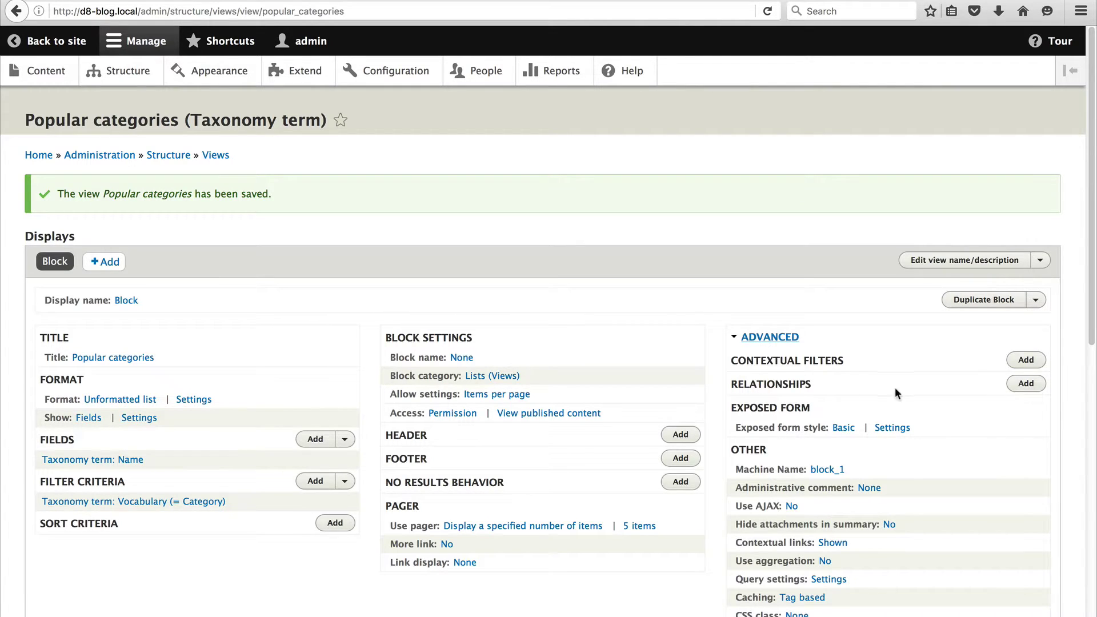
left_click(1018, 385)
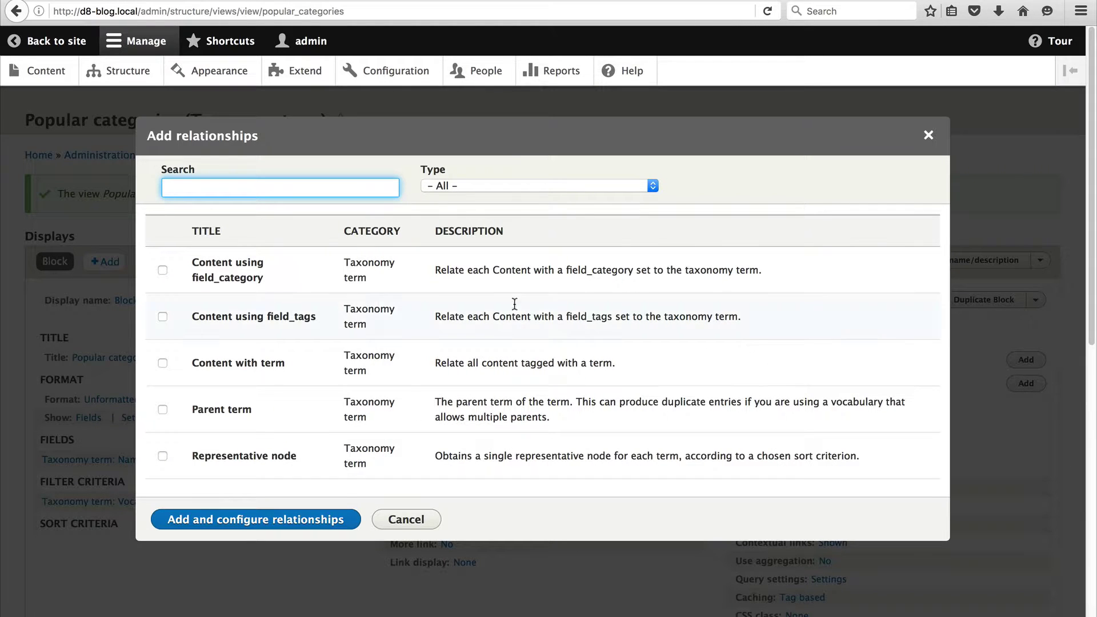
left_click(233, 278)
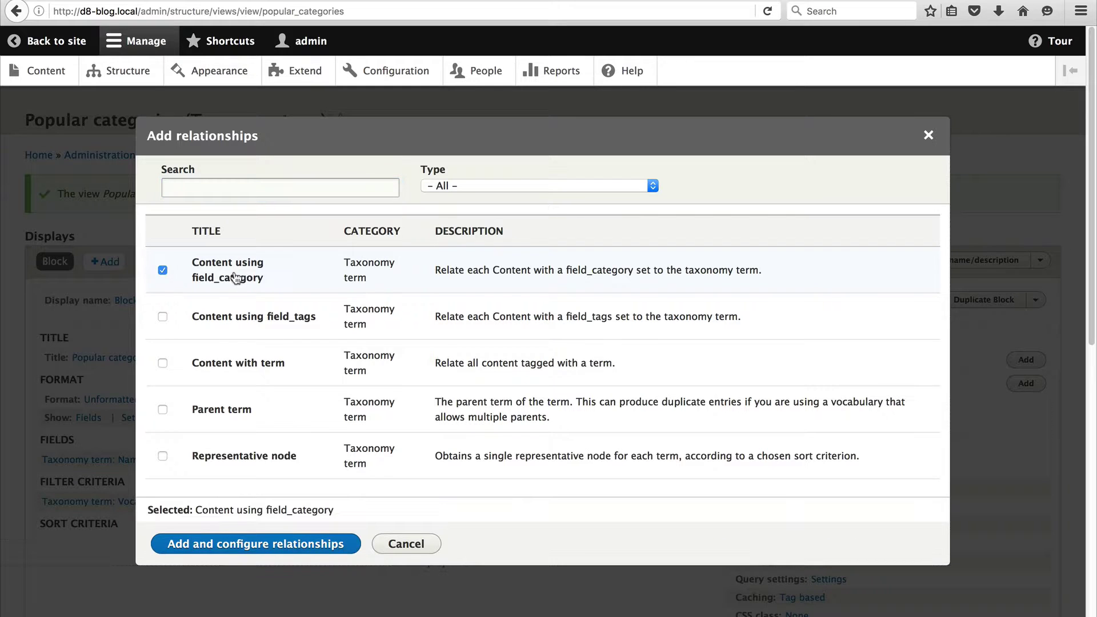
left_click(211, 543)
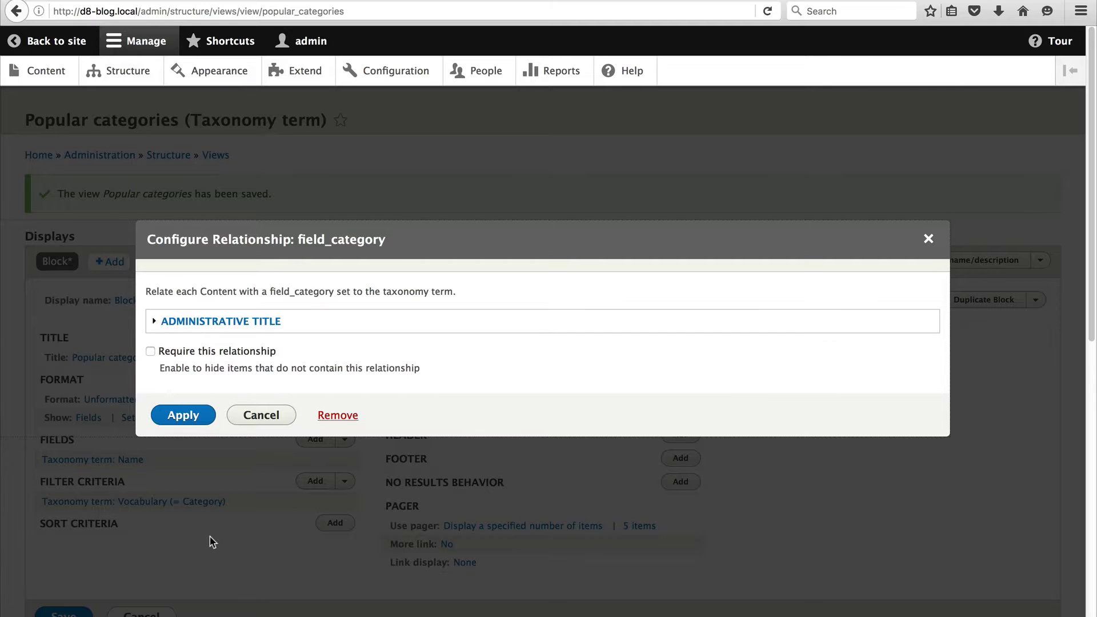
left_click(177, 357)
left_click(179, 416)
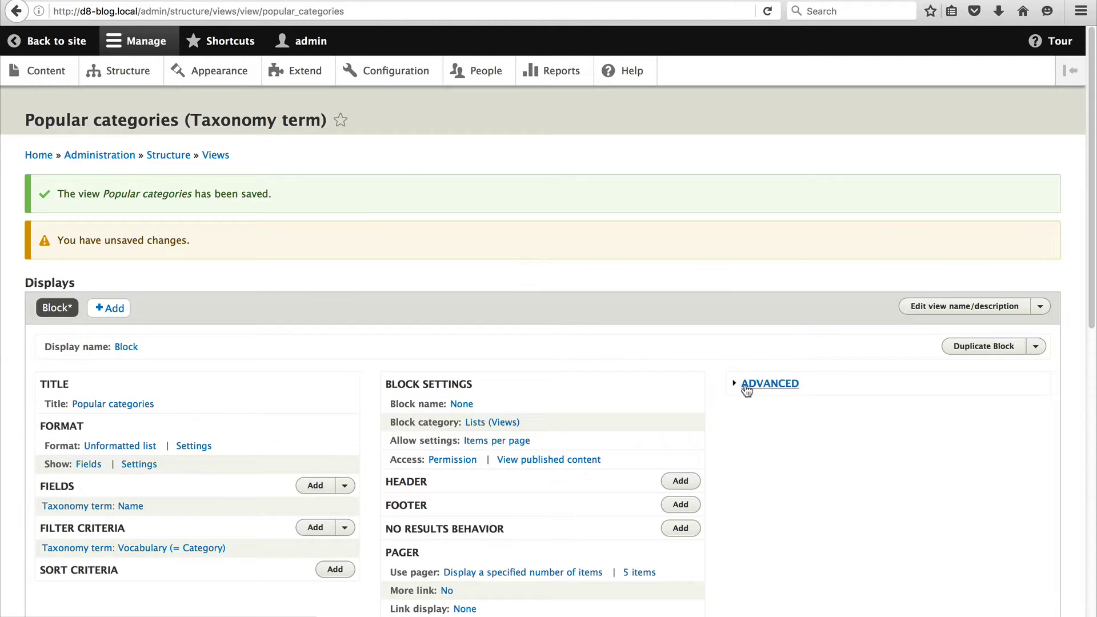
Enable aggregation for the Popular categories block display.
left_click(769, 384)
scroll(787, 346, "down", 6)
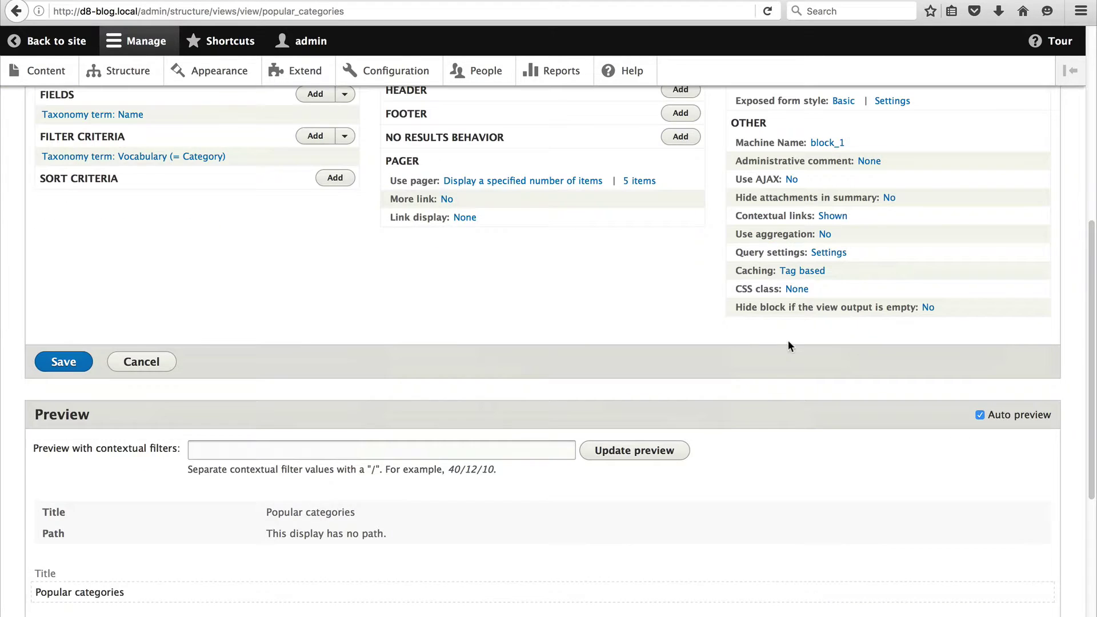
scroll(777, 331, "up", 4)
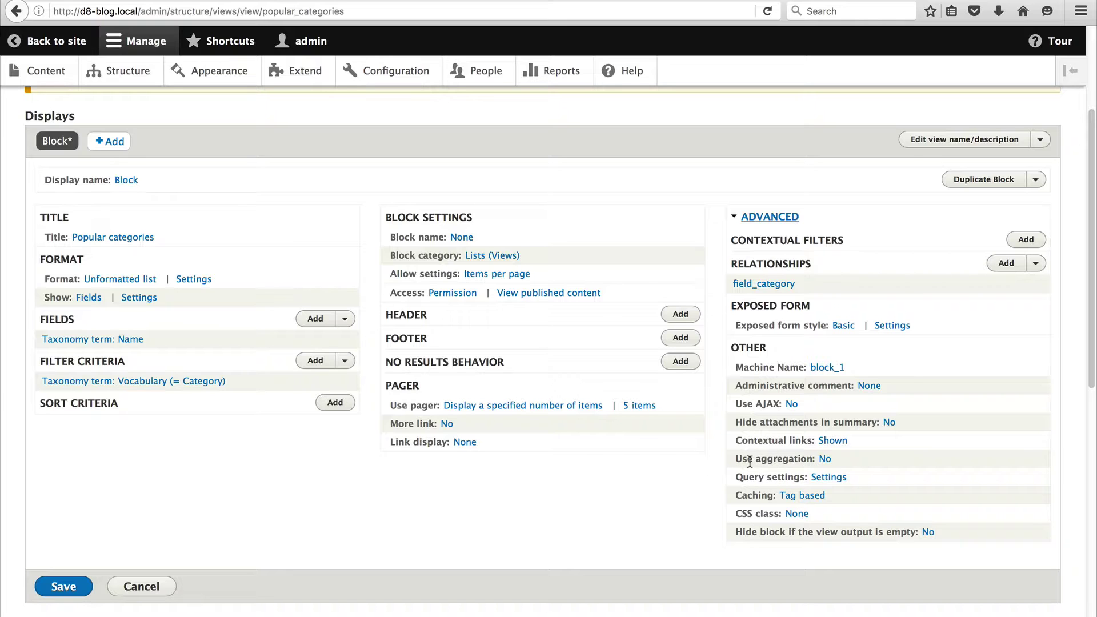
left_click(823, 459)
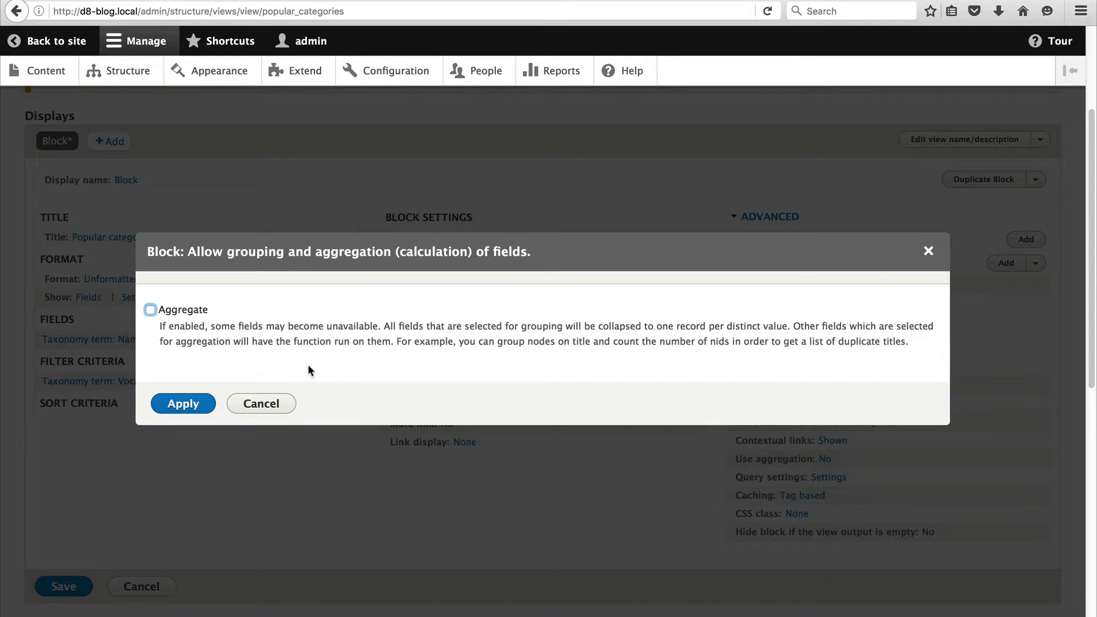
left_click(190, 313)
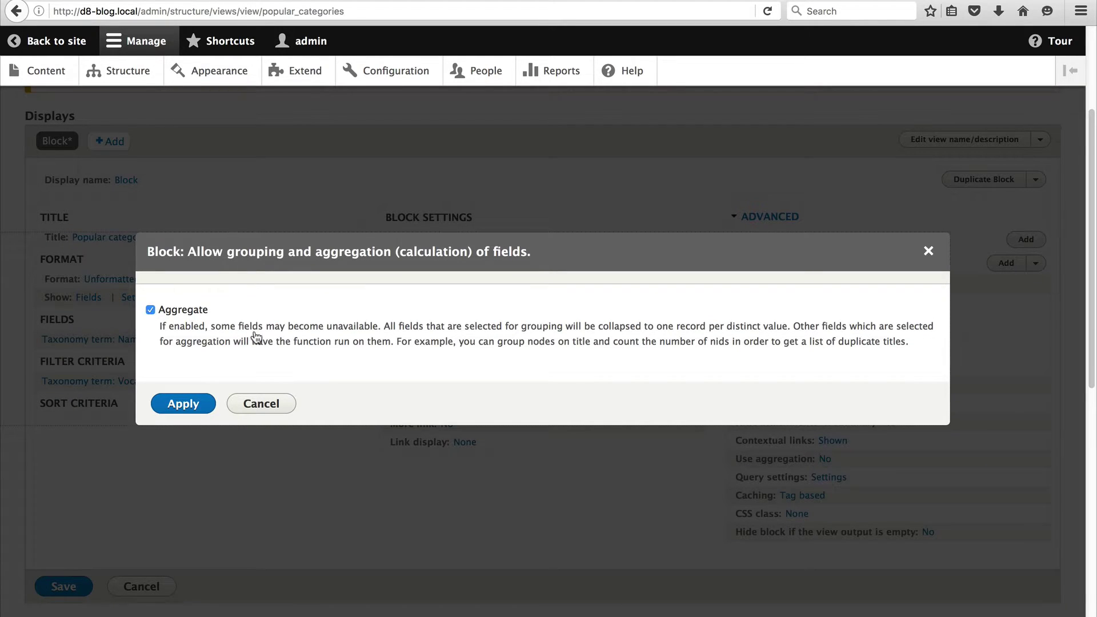
left_click(193, 408)
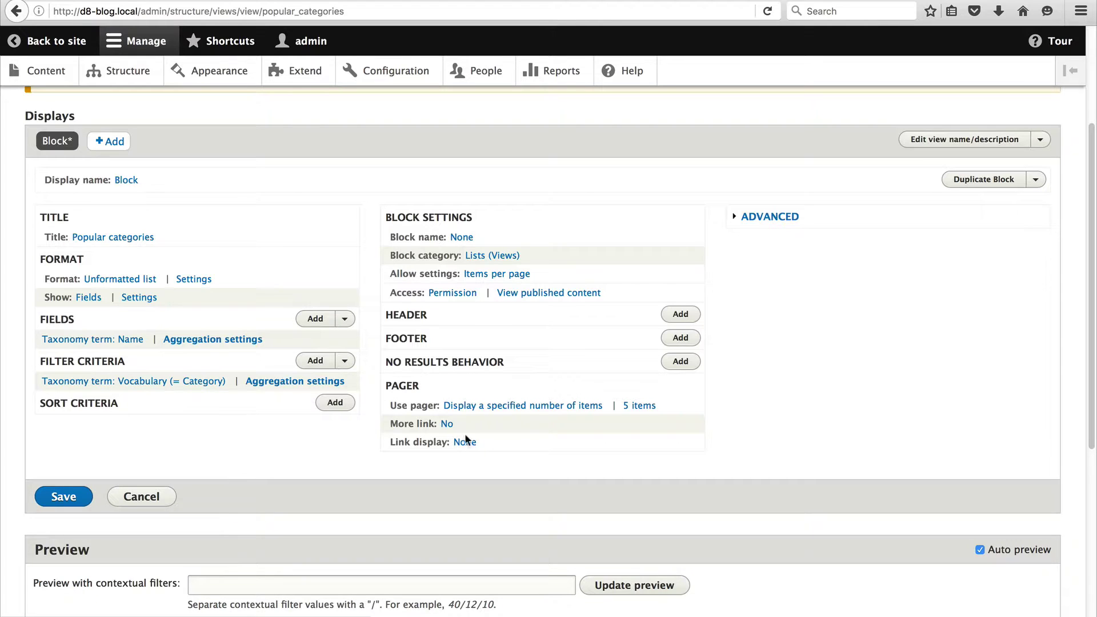
Add the ID field from the Content category to the view's fields.
scroll(722, 410, "down", 10)
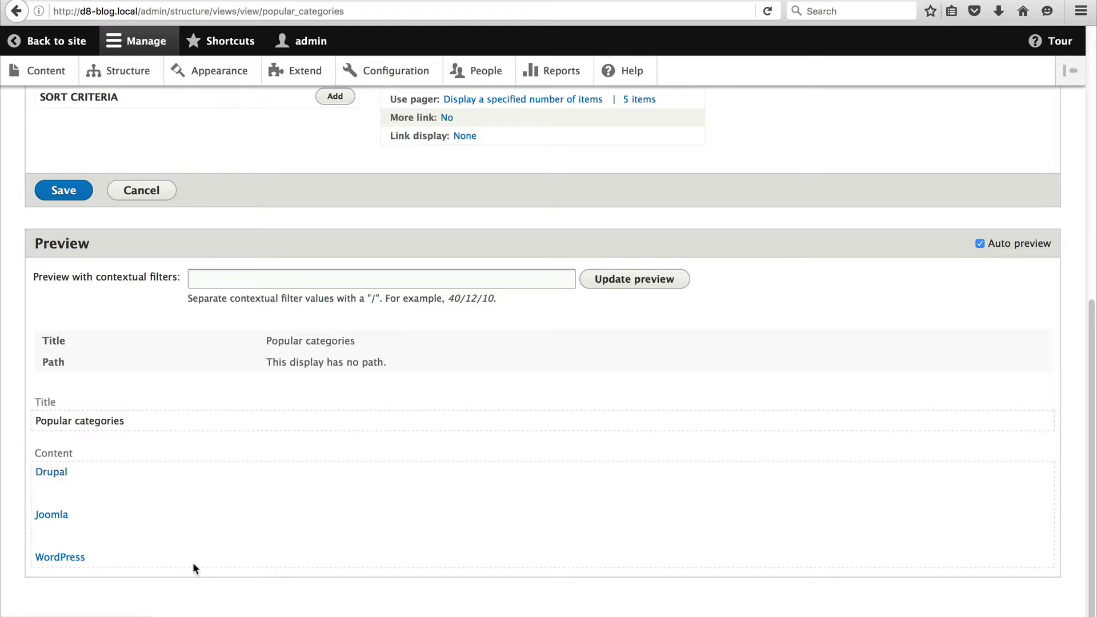
scroll(194, 563, "down", 1)
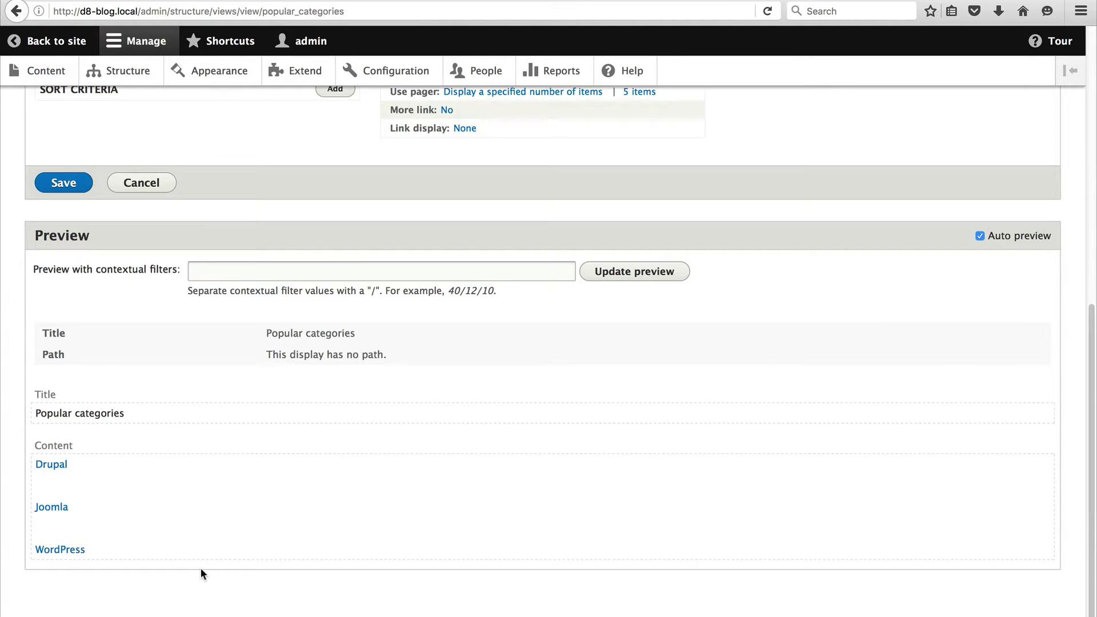
scroll(200, 558, "up", 15)
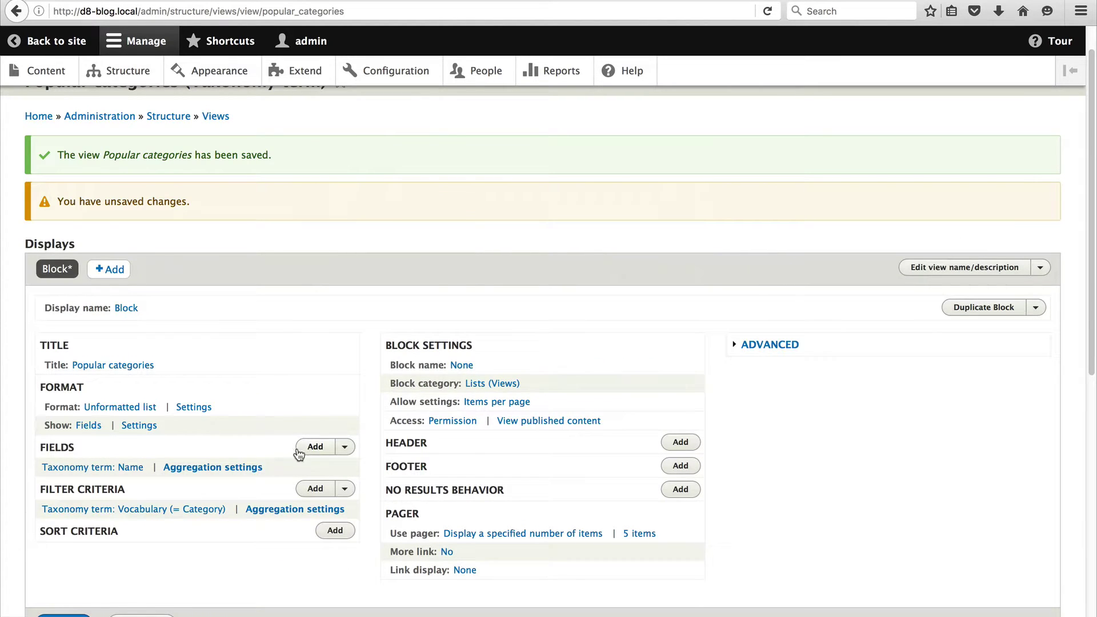
left_click(315, 446)
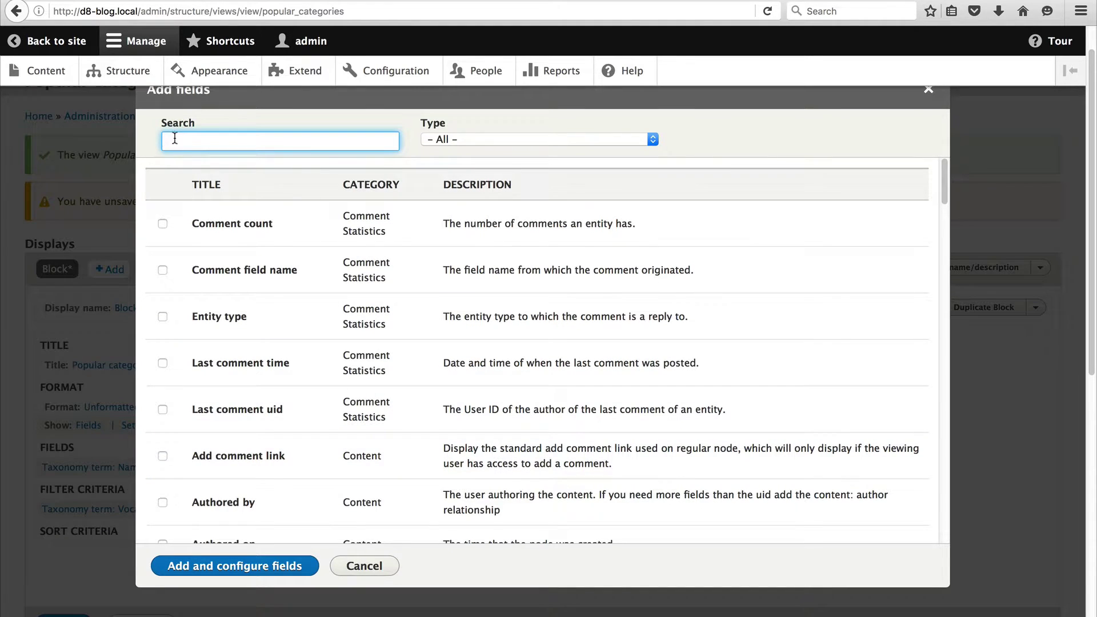
type("ID")
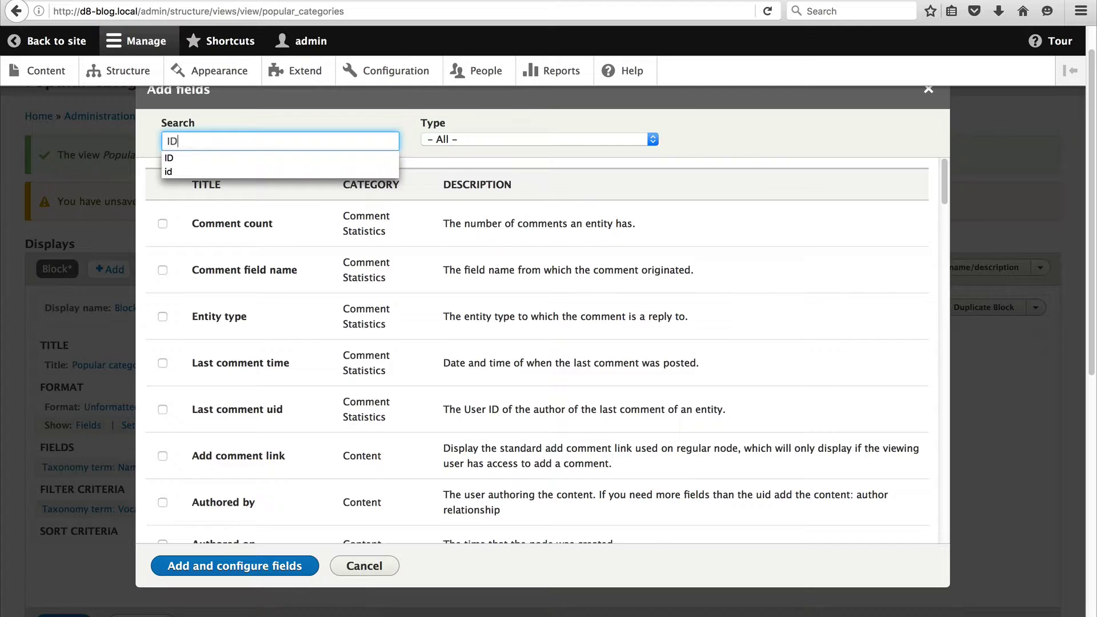
key("Down")
left_click(230, 312)
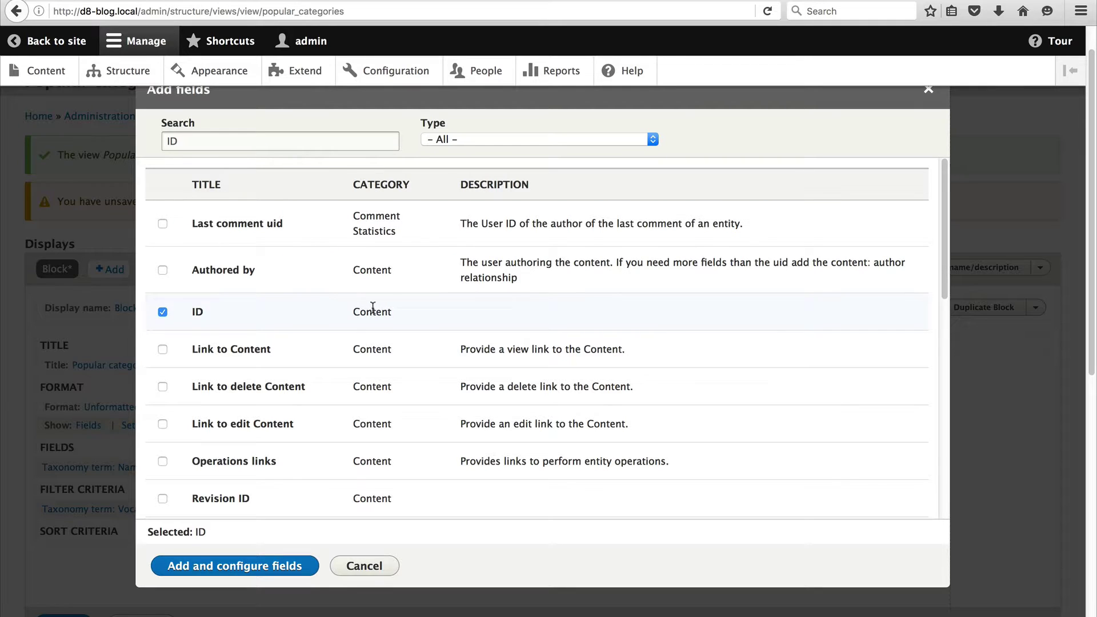
left_click(234, 567)
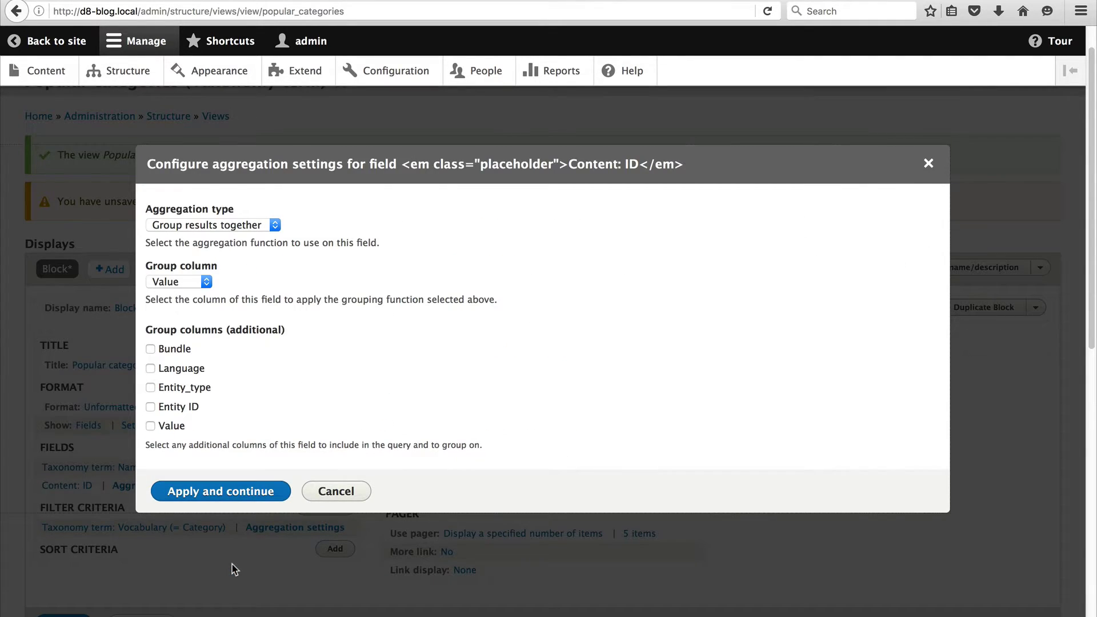
Set the Content: ID field's aggregation type to Count DISTINCT and apply it with the field_category relationship.
left_click(218, 224)
left_click(217, 264)
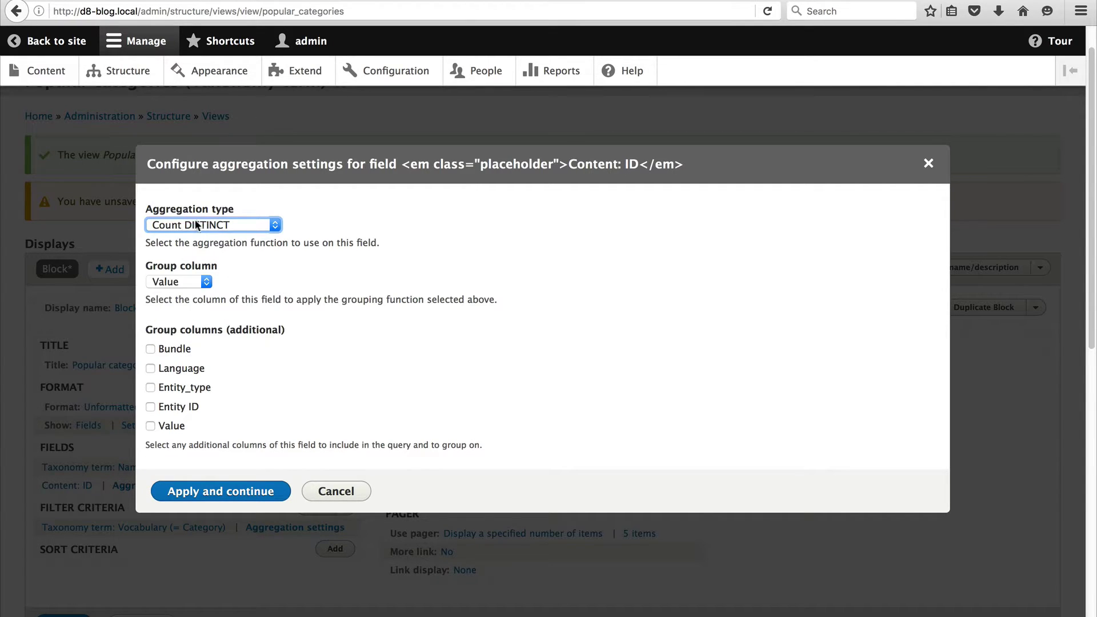
left_click(202, 499)
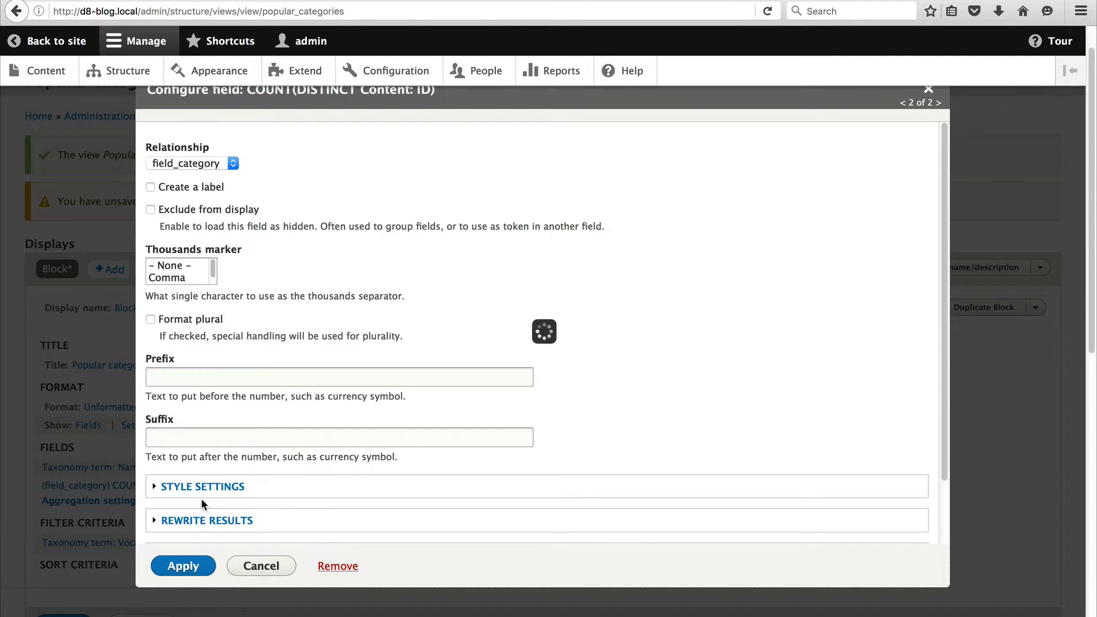
left_click(182, 568)
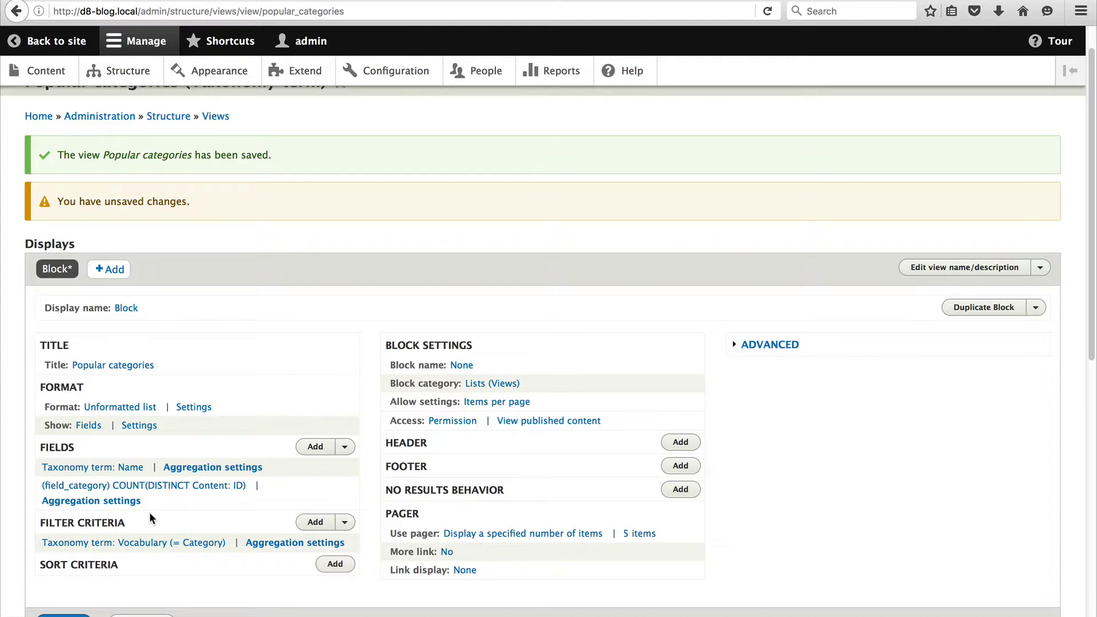
Examine the post count per category in the preview and the configuration of the Taxonomy term: Name field.
scroll(149, 515, "down", 3)
scroll(159, 515, "down", 7)
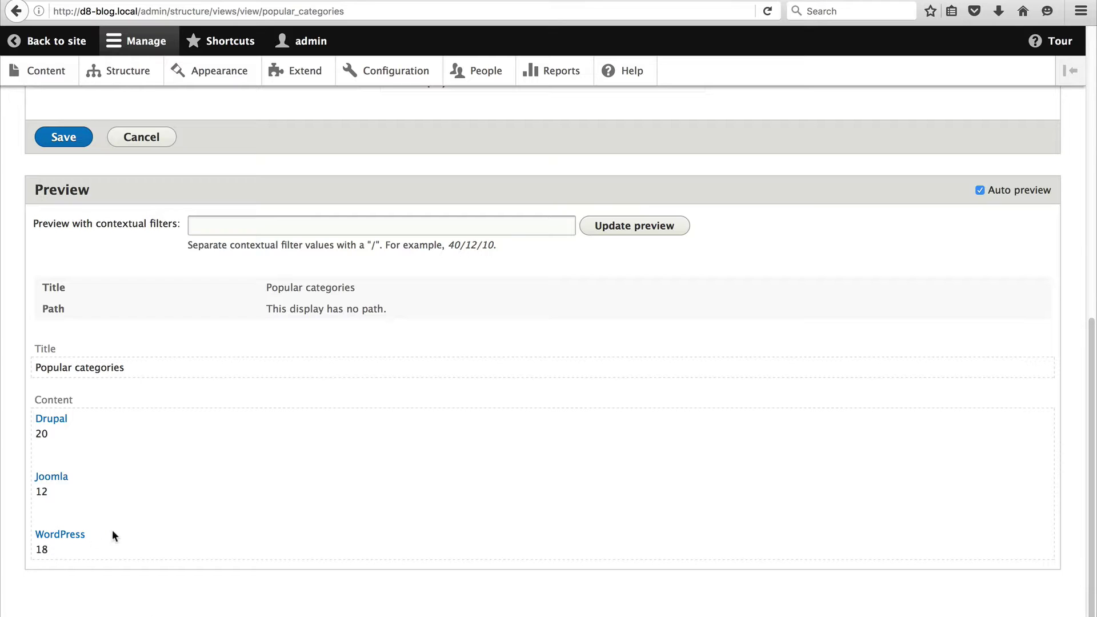
scroll(117, 530, "up", 1)
scroll(119, 533, "down", 1)
scroll(77, 413, "up", 7)
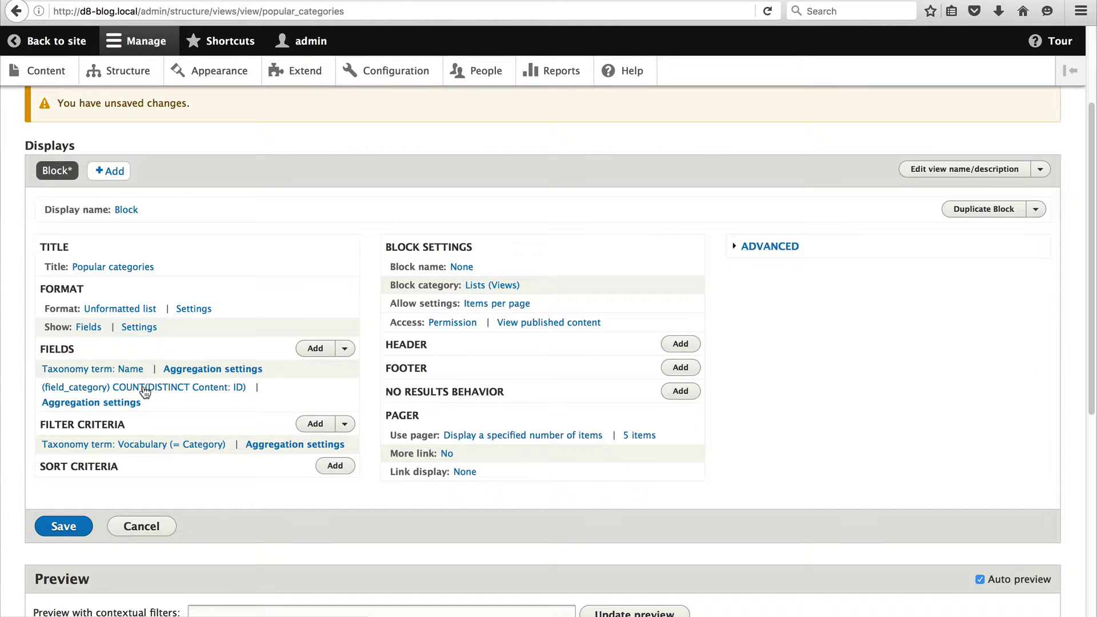
left_click(95, 371)
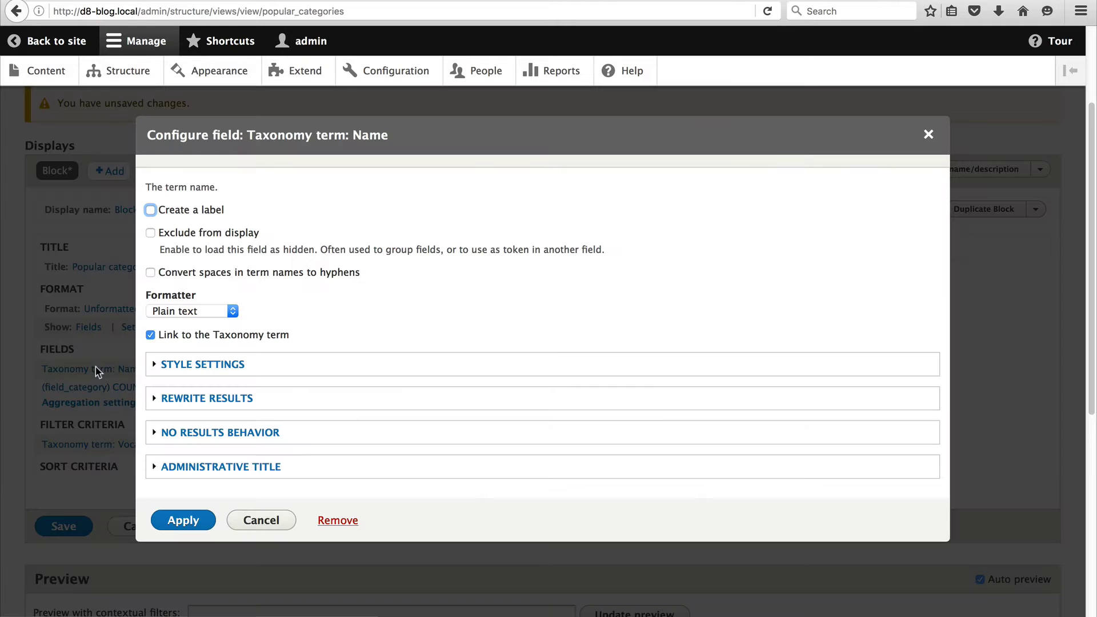
left_click(927, 135)
Rearrange the fields so that COUNT(DISTINCT Content: ID) comes before Taxonomy term: Name.
left_click(345, 348)
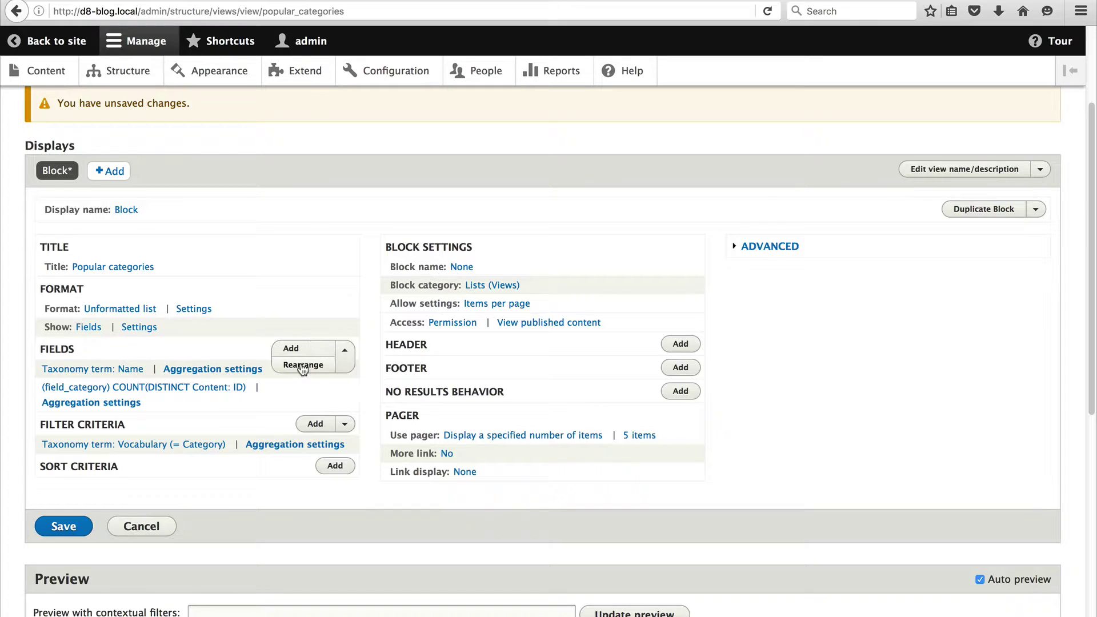
left_click(301, 366)
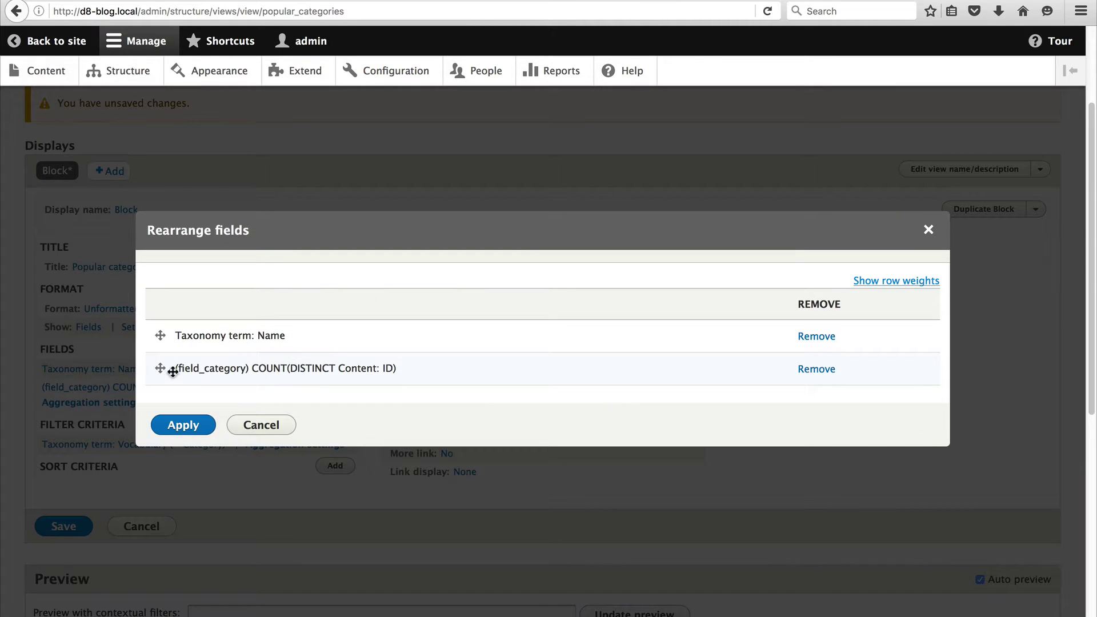
mouse_move(160, 368)
left_mouse_down()
mouse_move(159, 348)
mouse_move(256, 342)
left_mouse_up()
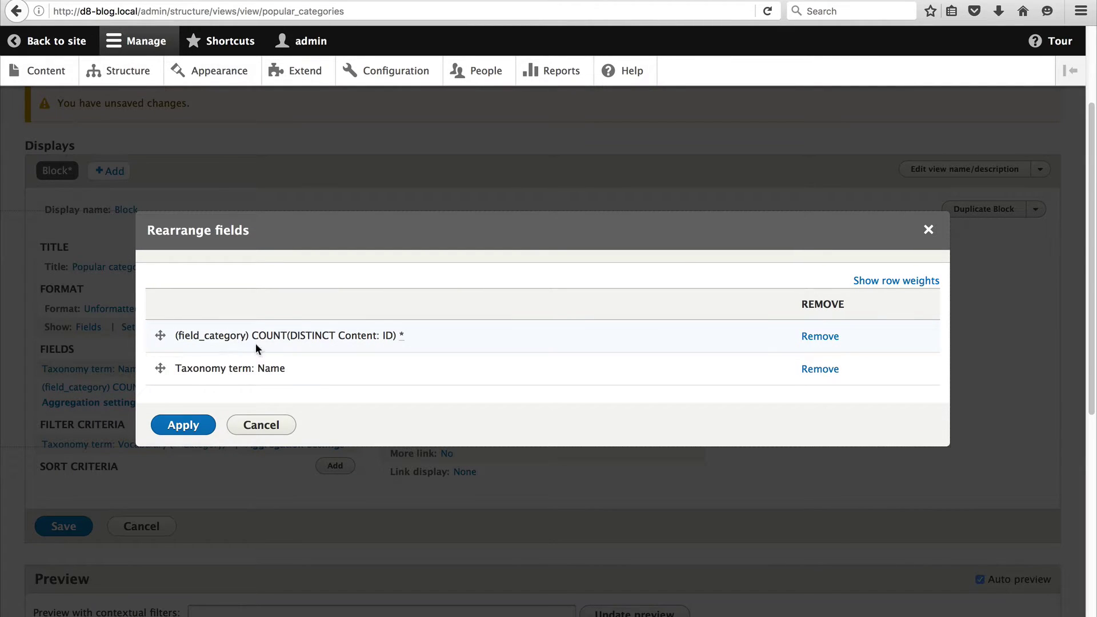
left_click(183, 424)
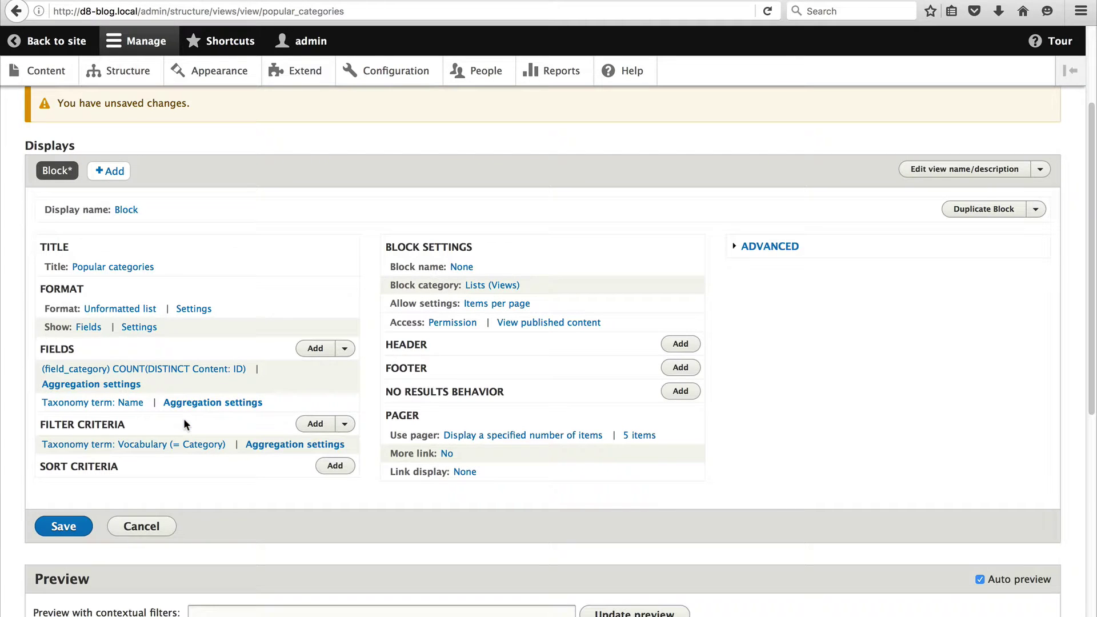
Turn on overriding the Taxonomy term: Name field's output with custom text in its rewrite settings.
left_click(109, 406)
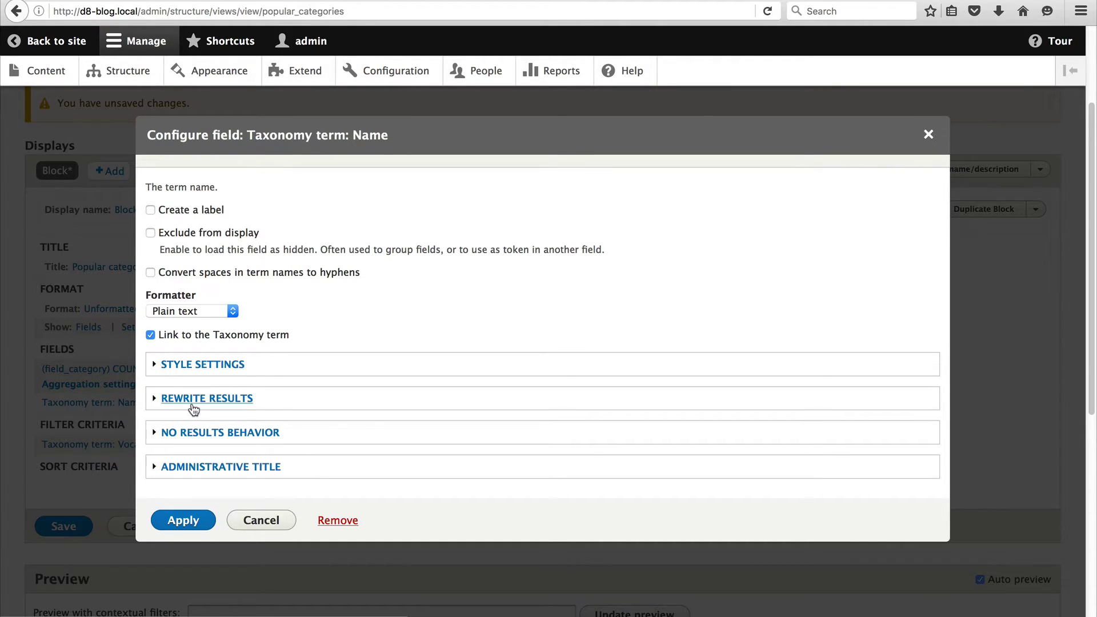
left_click(193, 407)
scroll(221, 401, "down", 2)
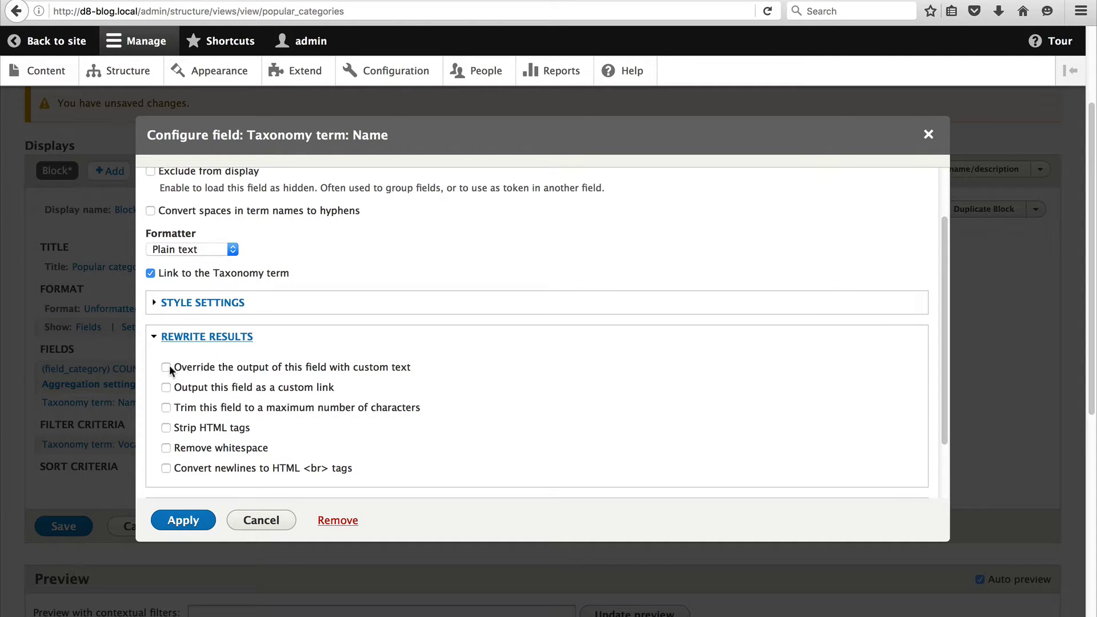
left_click(262, 372)
scroll(262, 396, "down", 4)
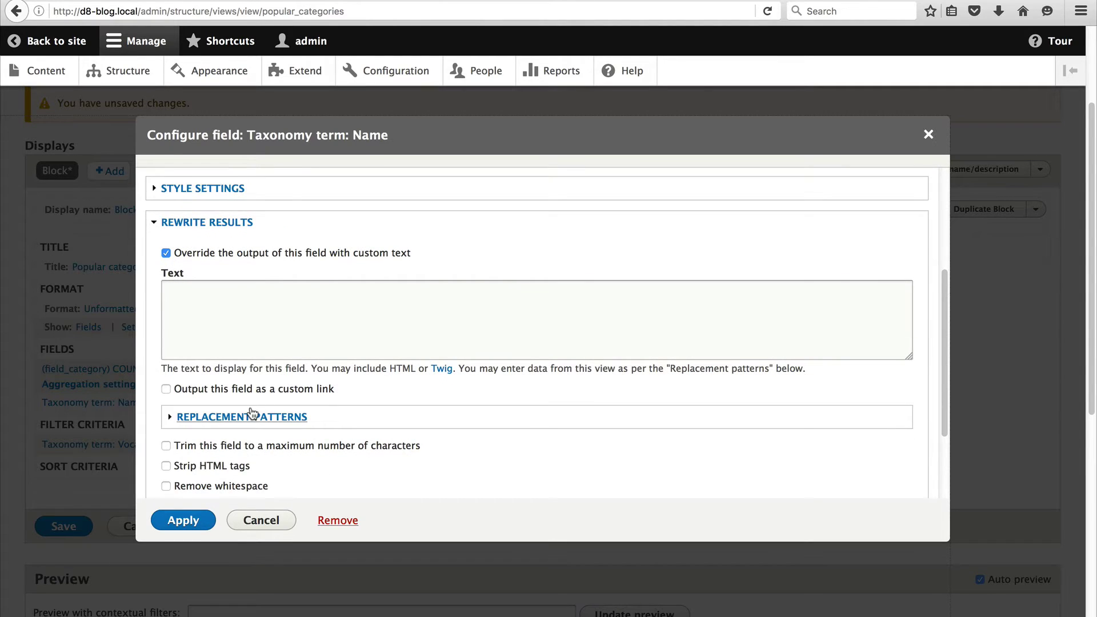
Rewrite the Taxonomy term: Name output as {{ name }} ({{ nid }}) using the available replacement patterns, and apply it.
left_click(252, 412)
scroll(257, 414, "down", 1)
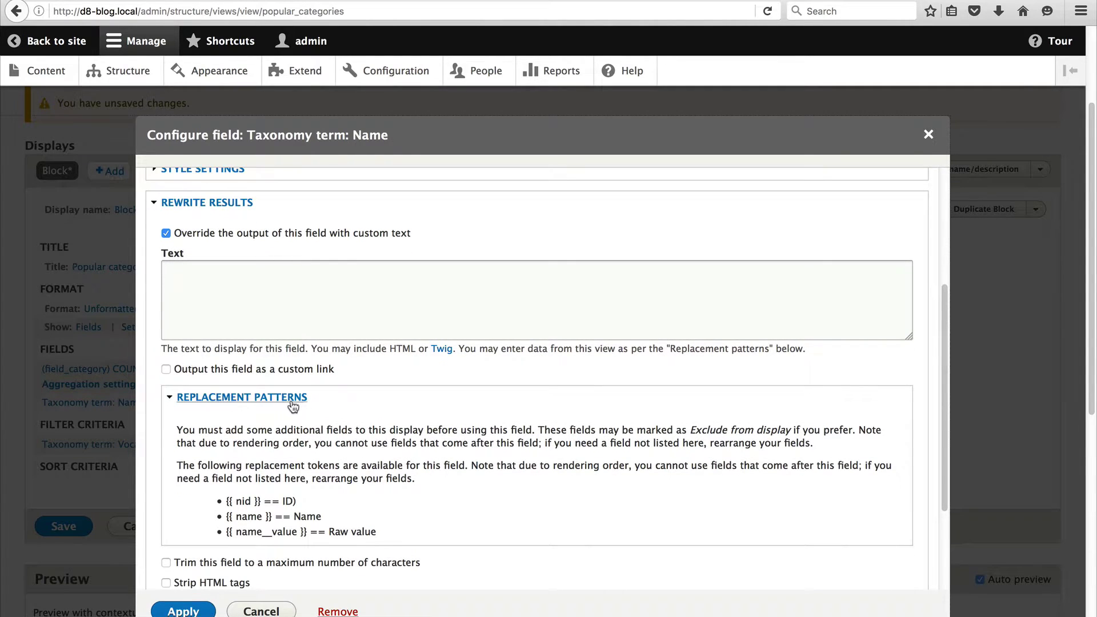
scroll(271, 409, "down", 1)
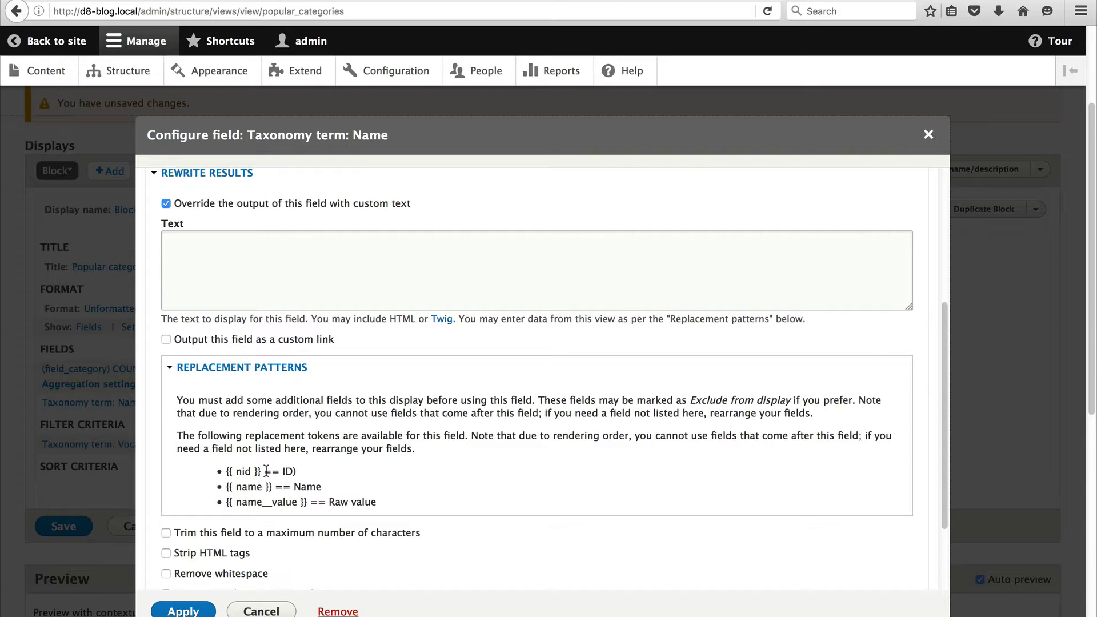
left_click_drag(267, 470, 226, 468)
left_click_drag(273, 487, 227, 488)
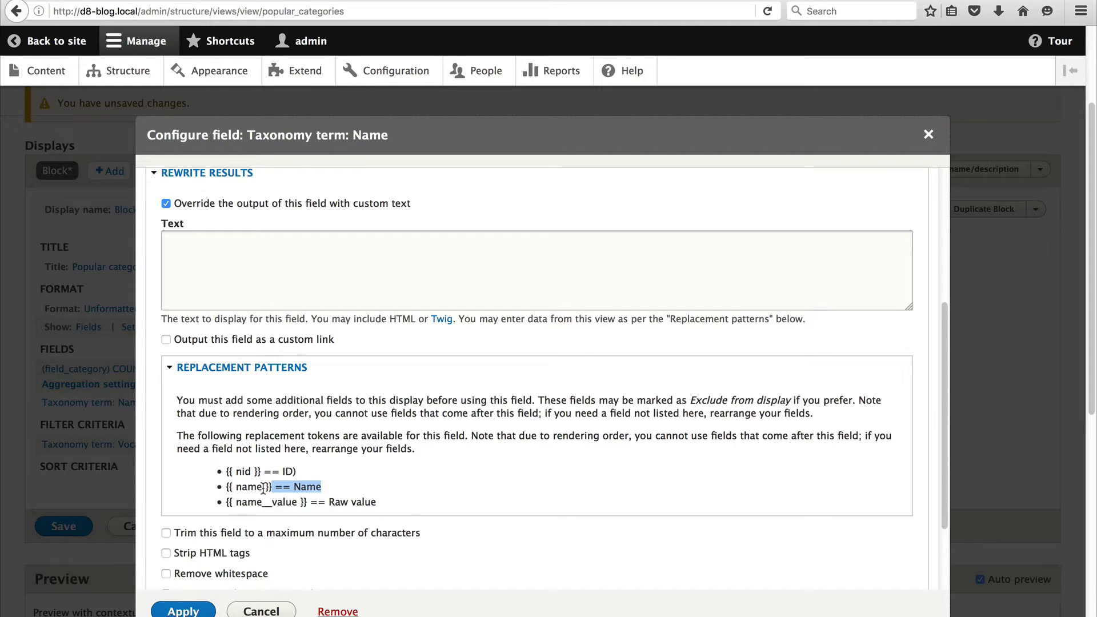
left_click(212, 277)
type("{{ ")
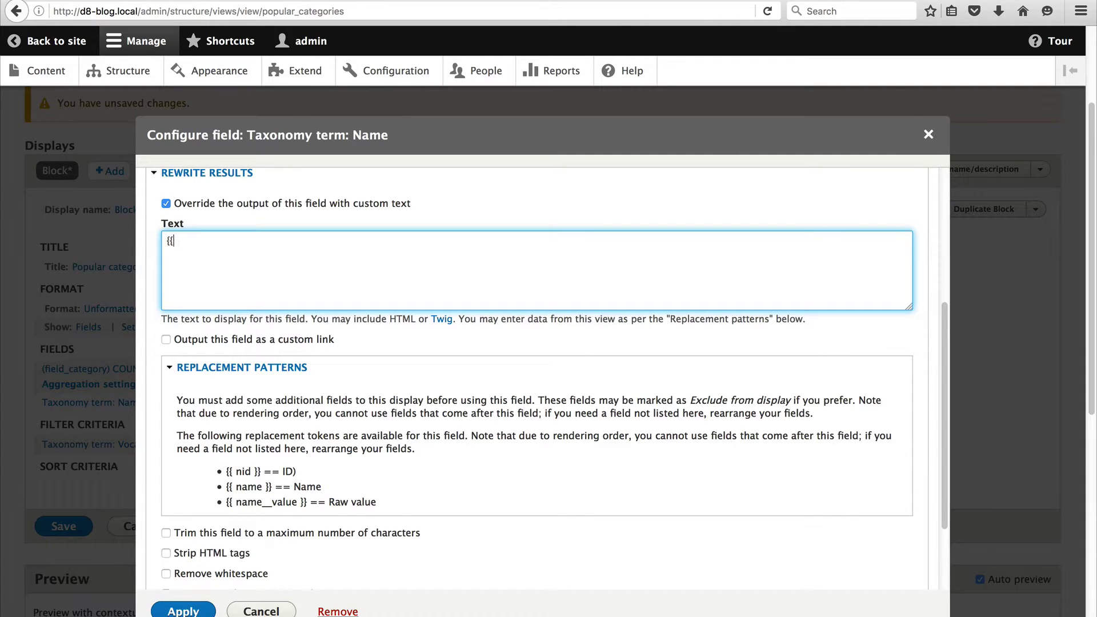
type("name }} ()")
key("Left")
type("{{ nid")
type(" }}")
type("}")
scroll(271, 308, "down", 2)
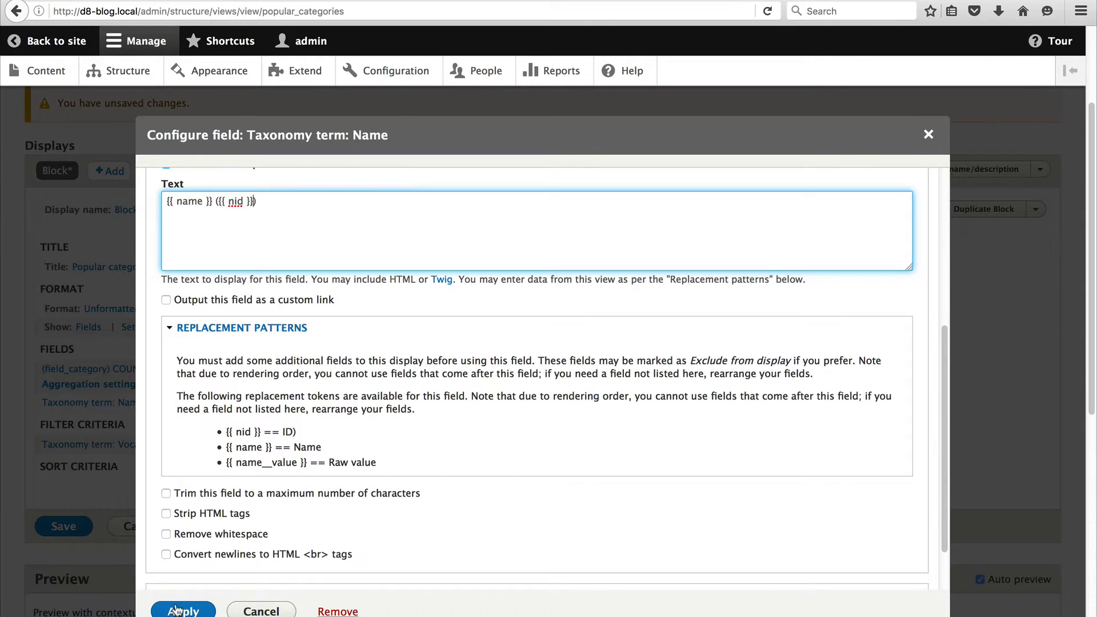
left_click(177, 611)
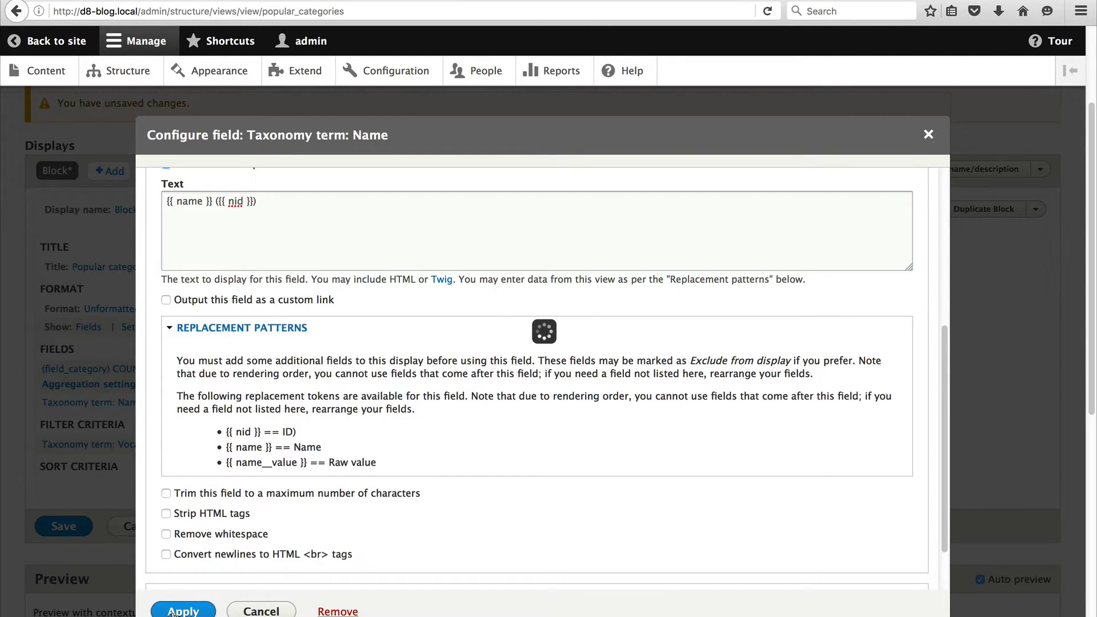
Exclude the COUNT(DISTINCT Content: ID) field from display and save the Popular categories view.
scroll(194, 589, "down", 7)
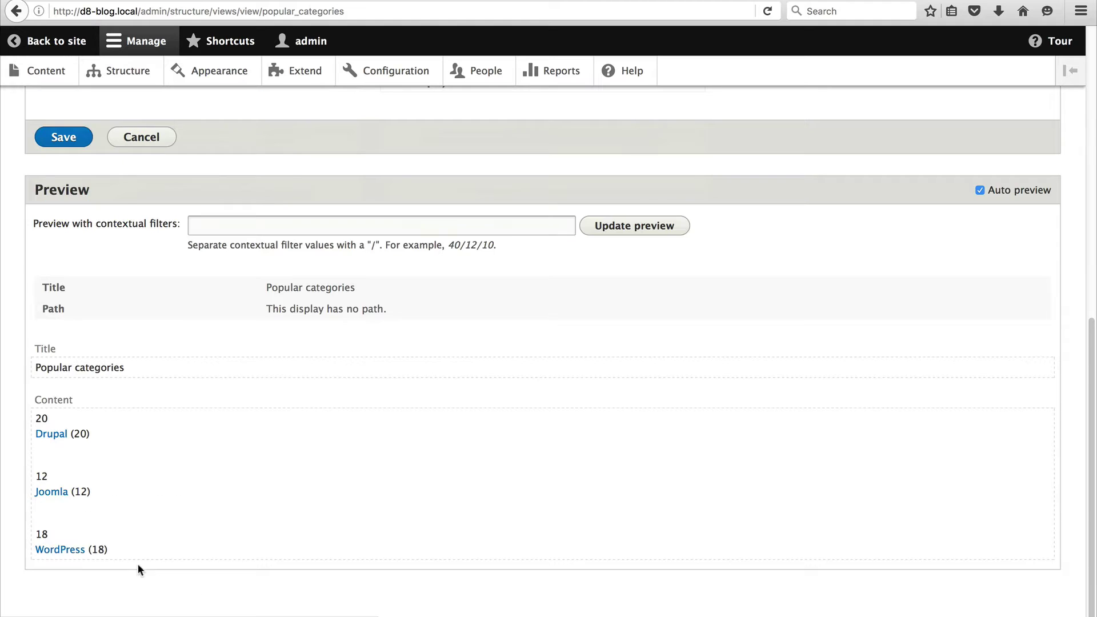
left_click_drag(91, 549, 105, 550)
double_click(37, 417)
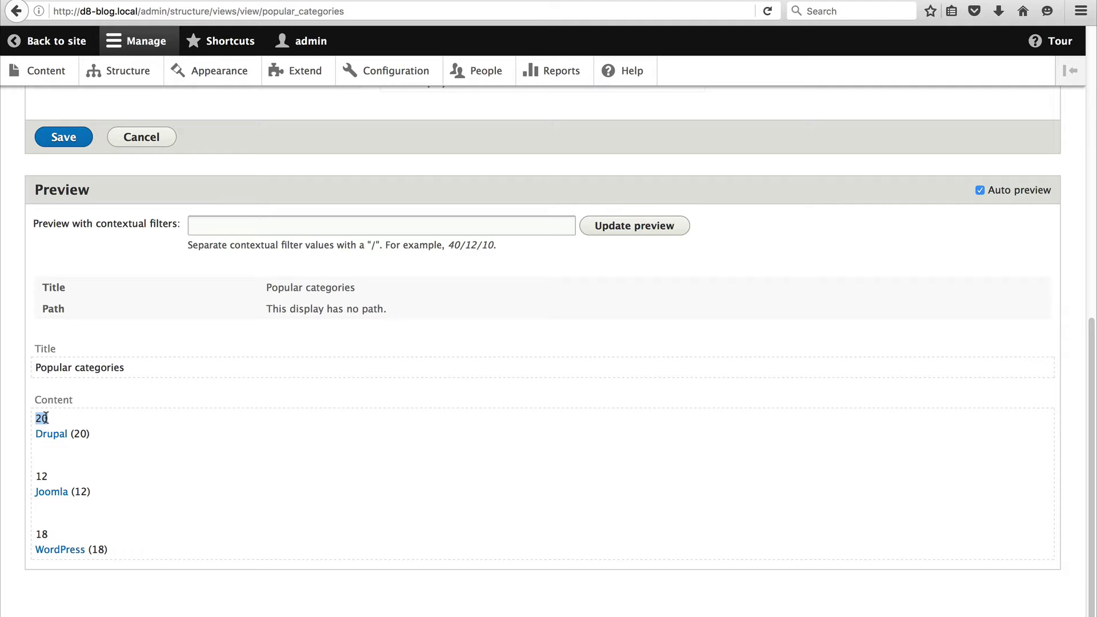
scroll(67, 416, "up", 6)
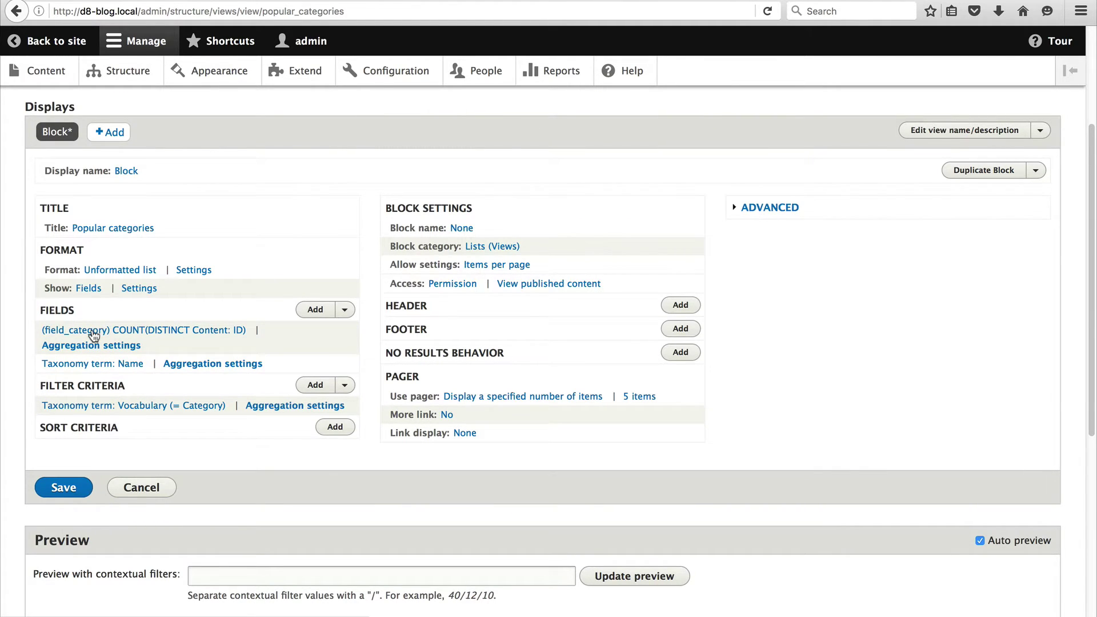
left_click(118, 333)
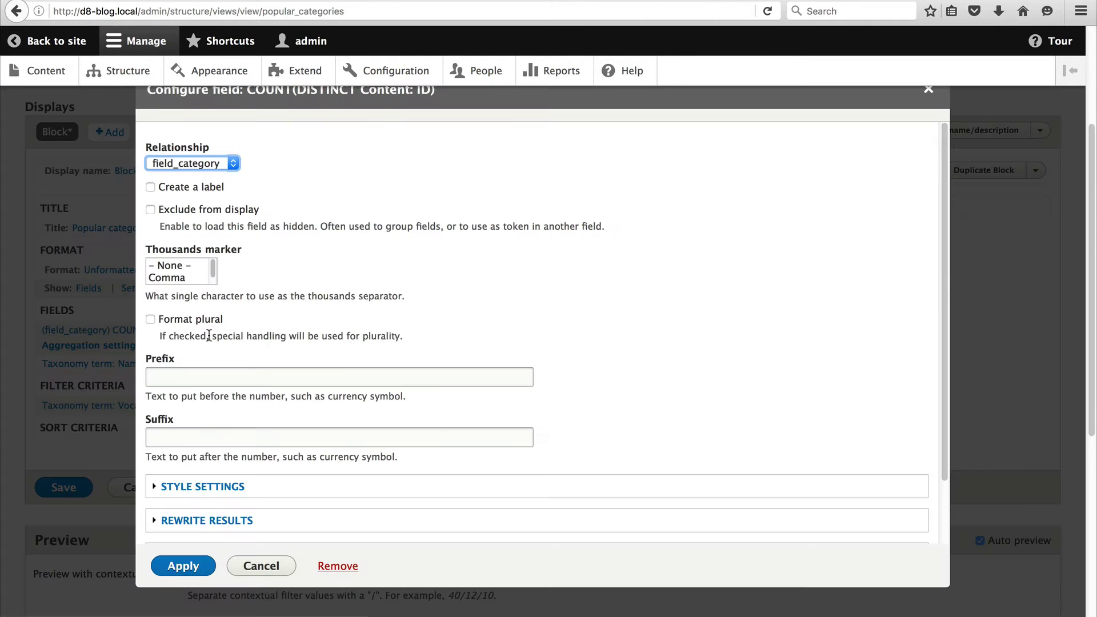
left_click(177, 211)
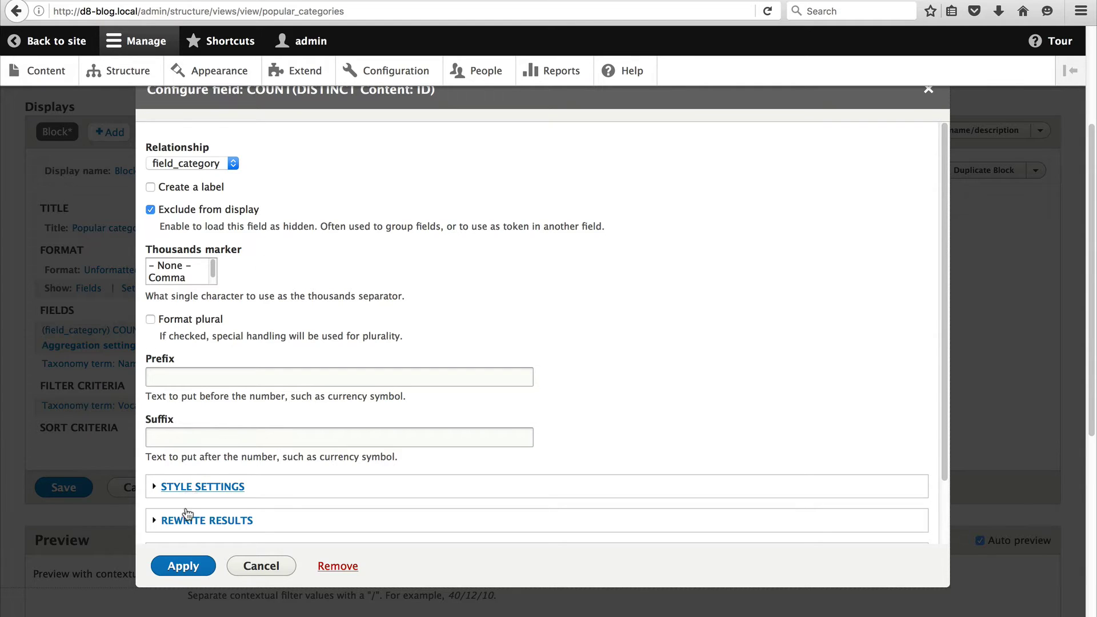
left_click(186, 568)
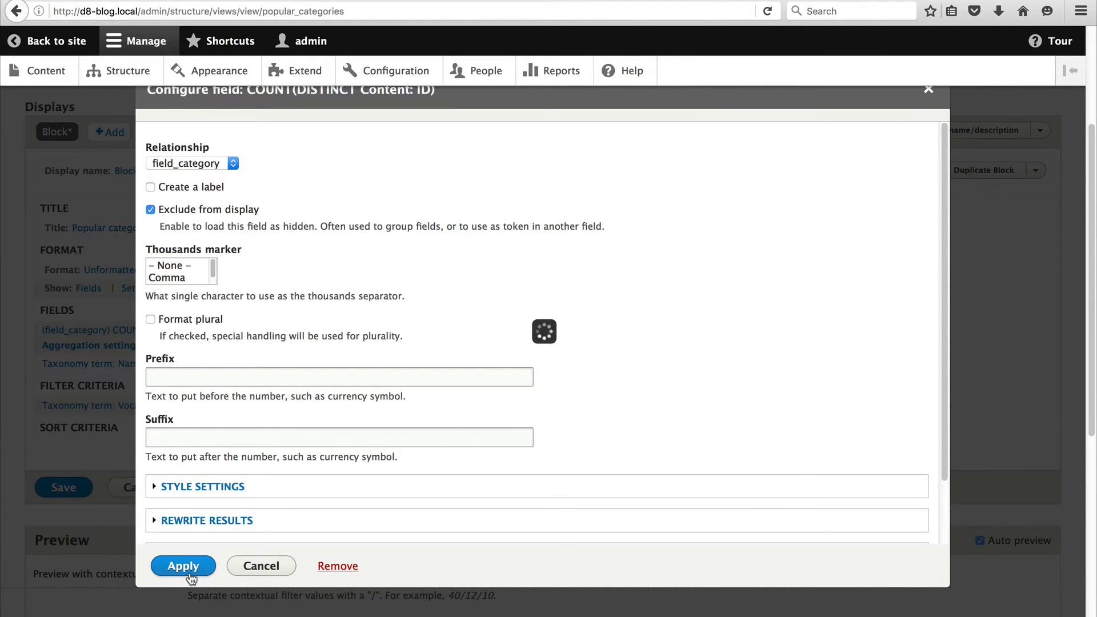
scroll(184, 572, "down", 5)
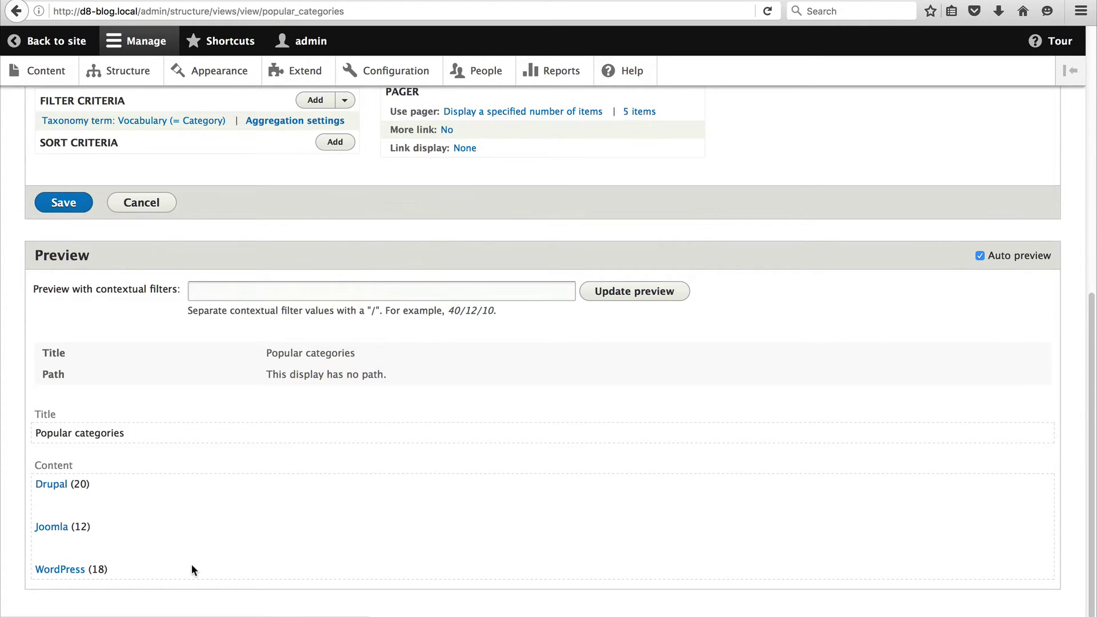
scroll(190, 566, "up", 4)
left_click(67, 333)
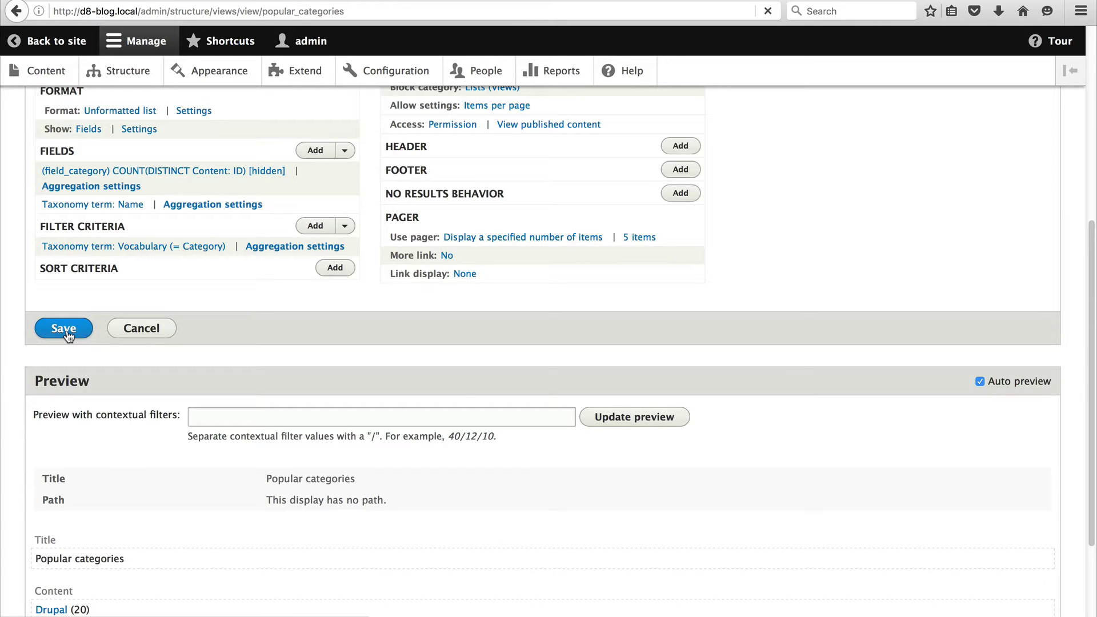
Search the available sort criteria for ID and add the ID criterion from the Content category.
scroll(128, 428, "down", 5)
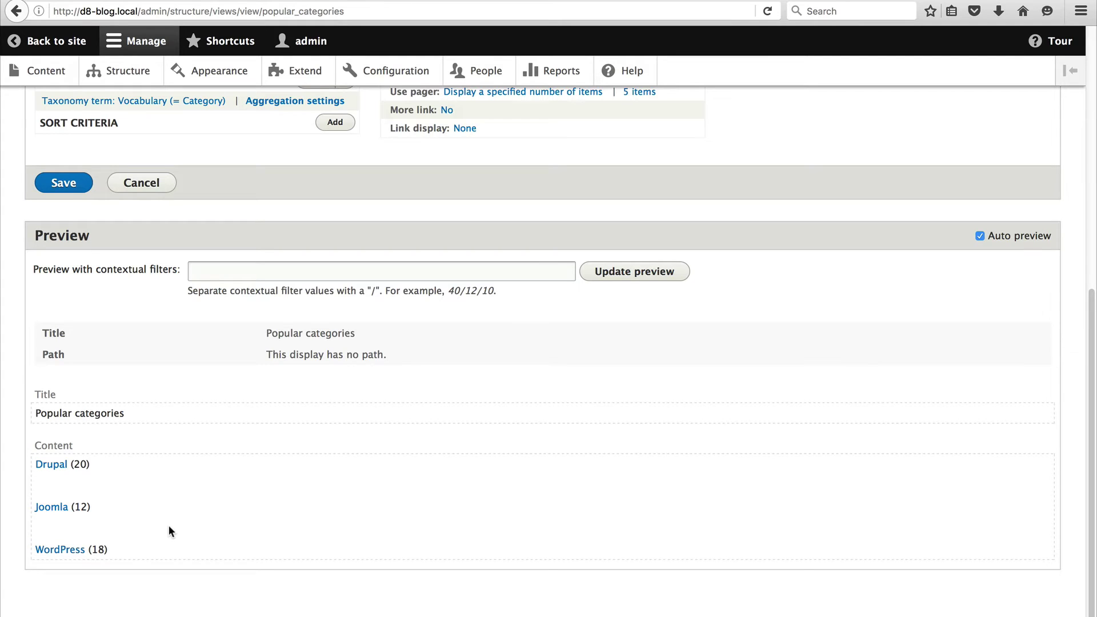
scroll(169, 526, "up", 3)
left_click(334, 200)
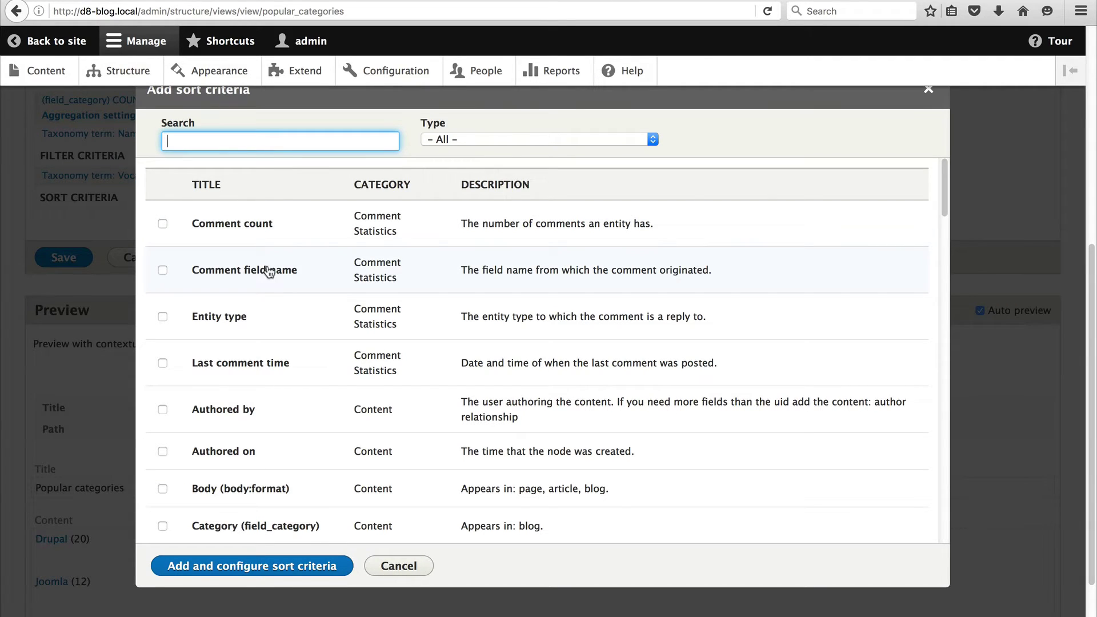
scroll(285, 333, "down", 3)
type("id")
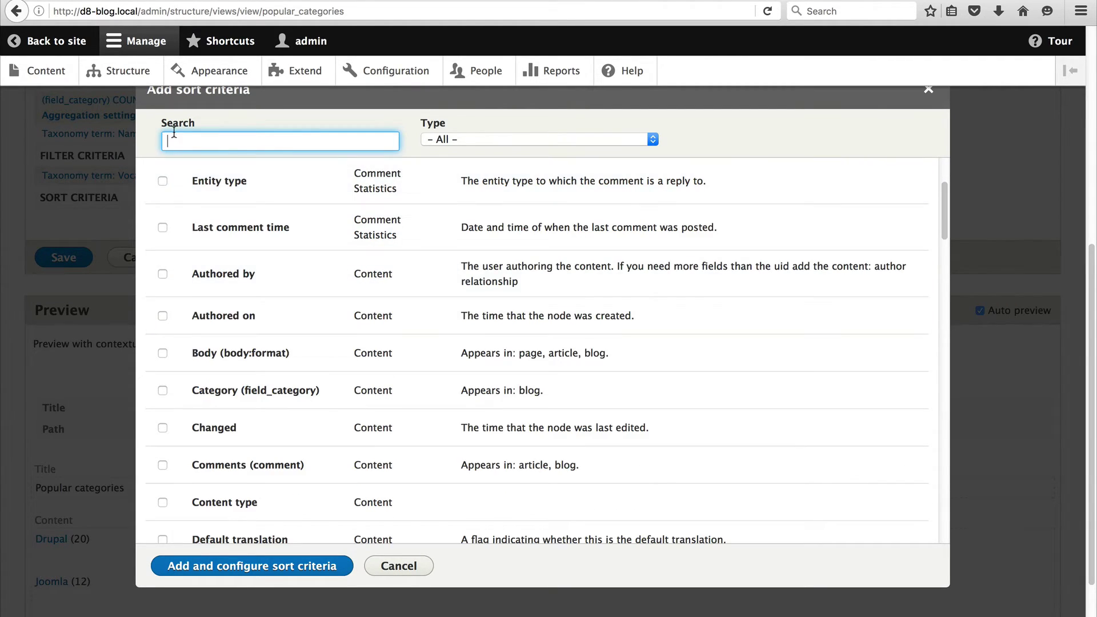
left_click(169, 158)
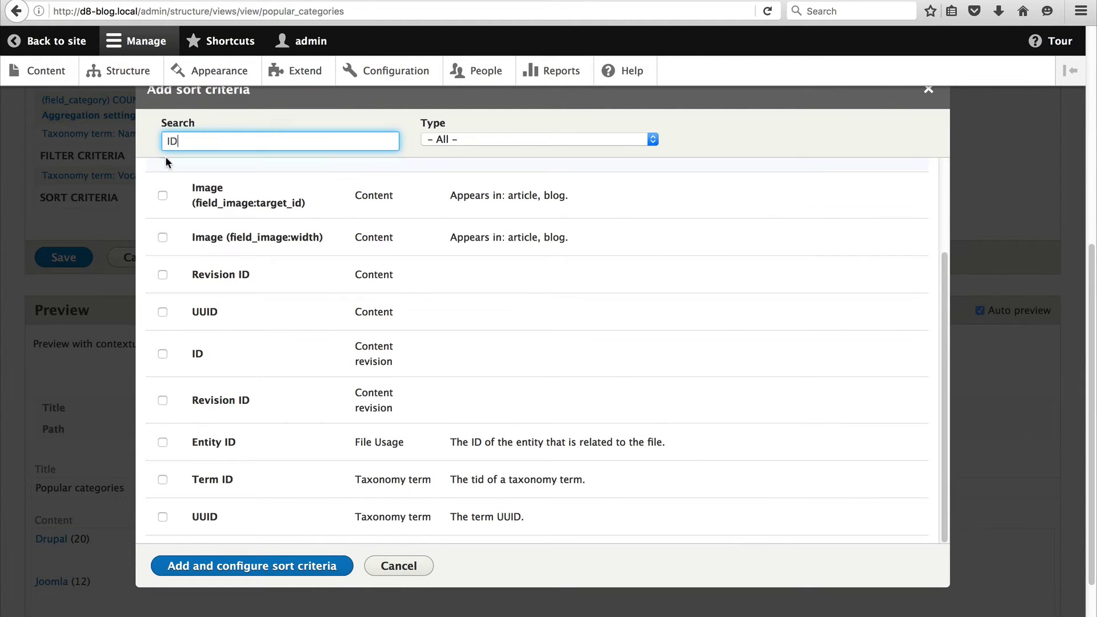
scroll(337, 349, "up", 3)
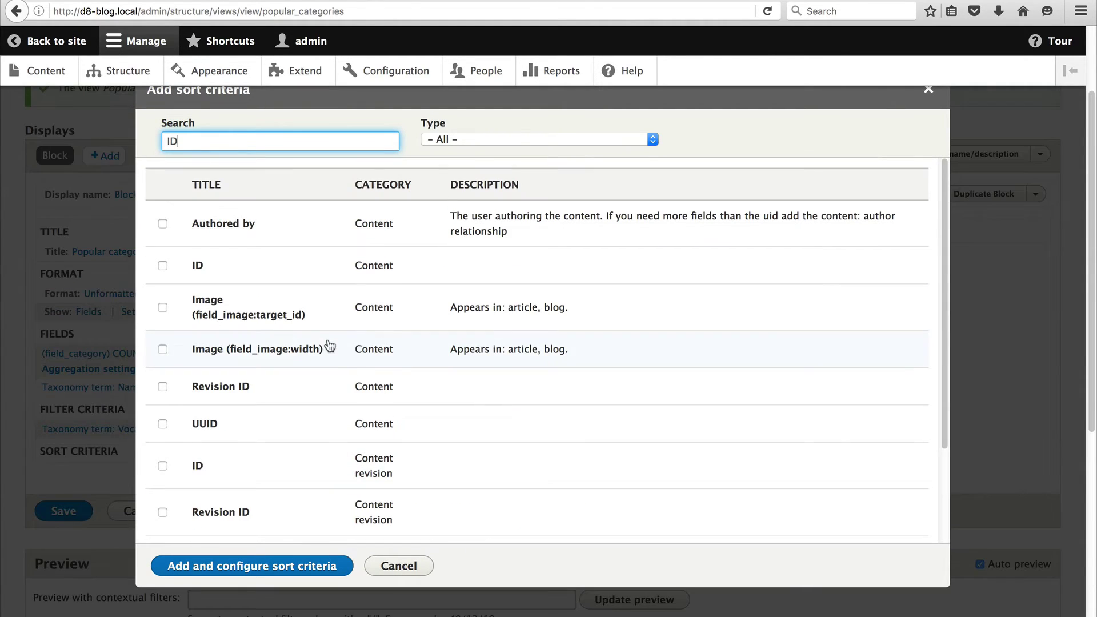
left_click(163, 266)
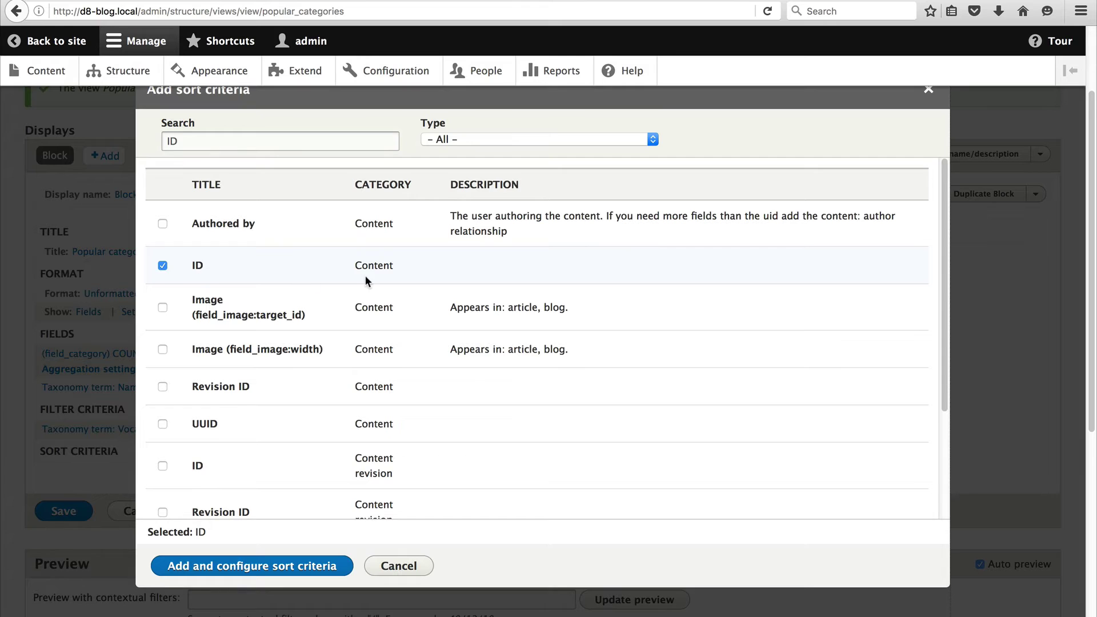
left_click(297, 568)
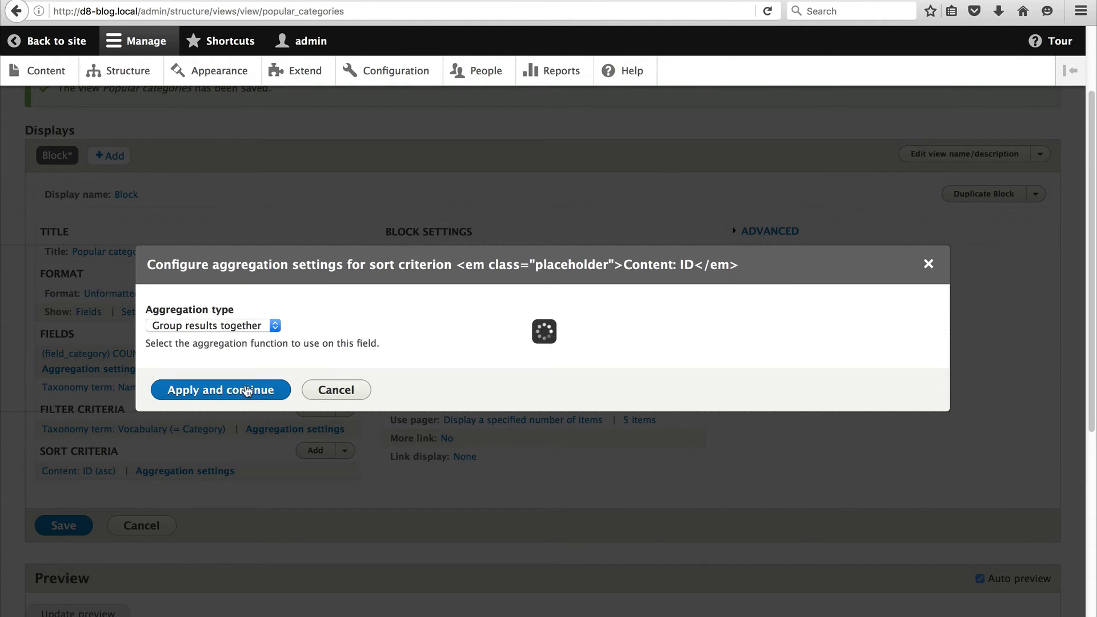
Set the Content: ID sort criterion's aggregation type to Count DISTINCT and its order to descending.
left_click(249, 327)
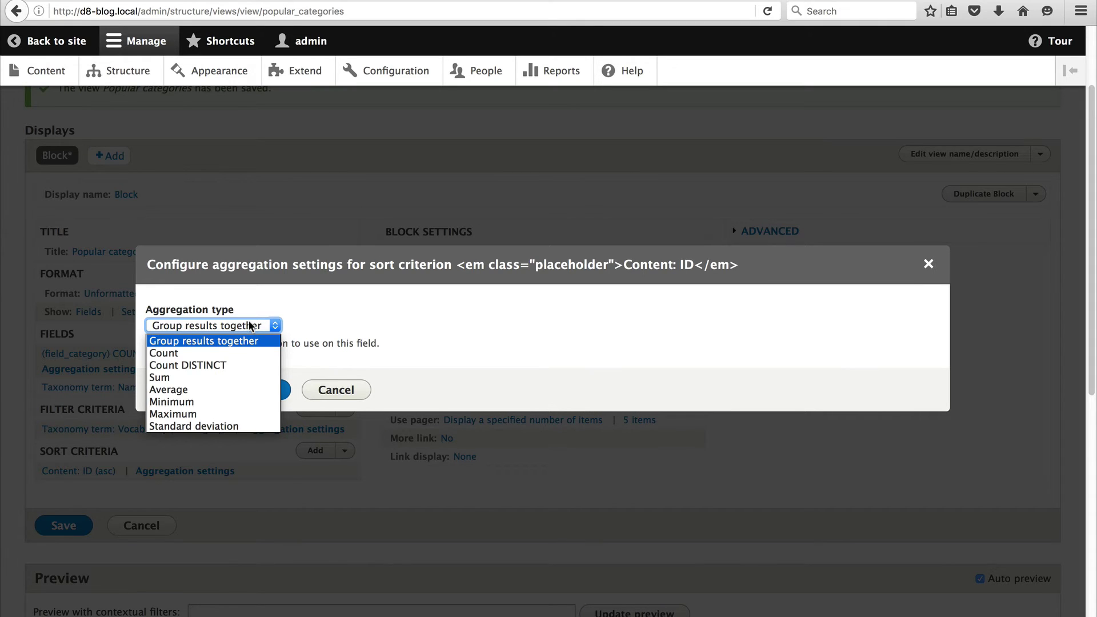
left_click(236, 365)
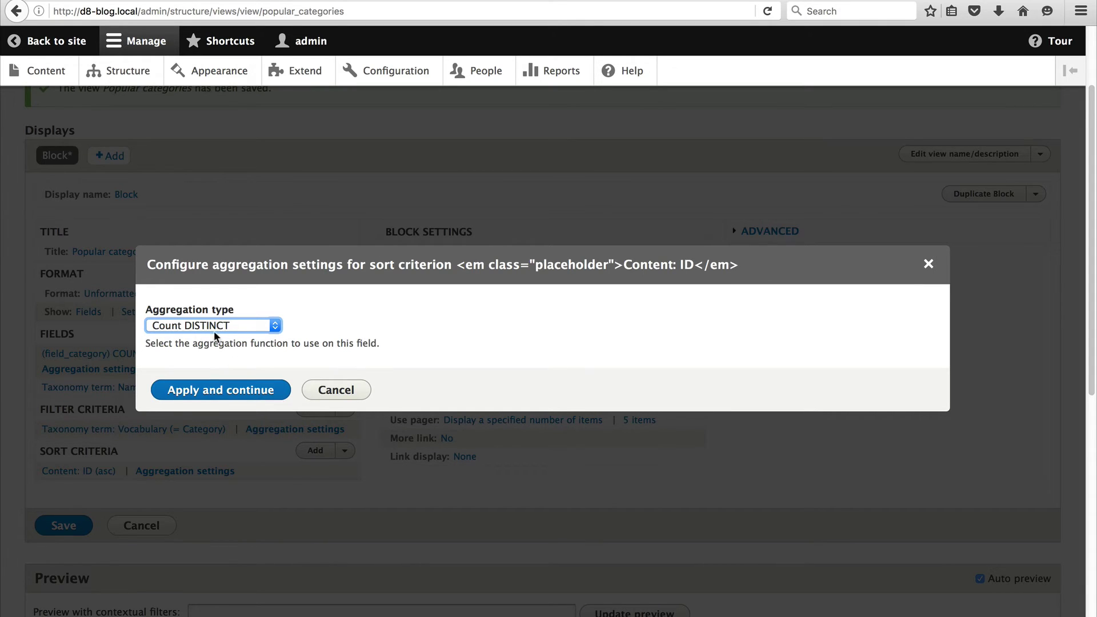
left_click(218, 397)
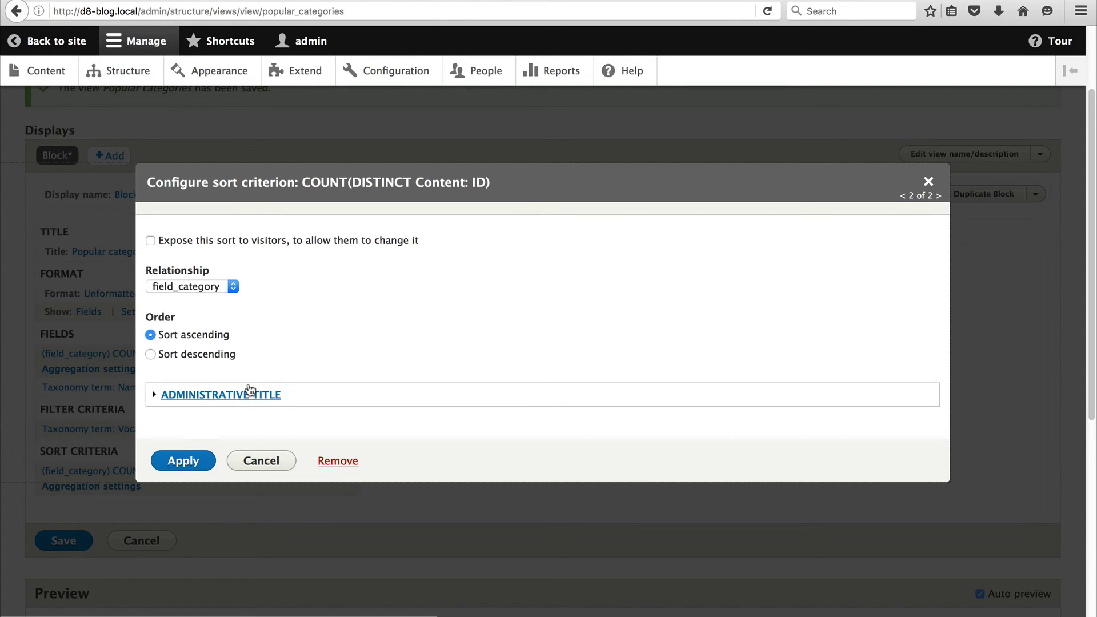
left_click(165, 358)
left_click(168, 461)
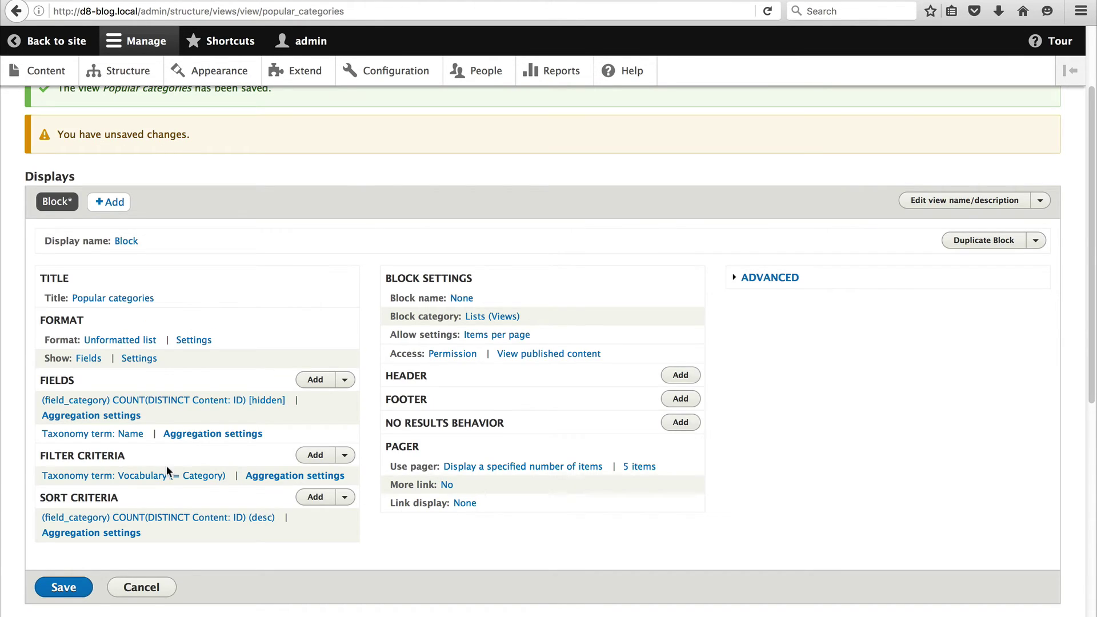
Check the category order in the preview and save the Popular categories view.
scroll(166, 465, "down", 7)
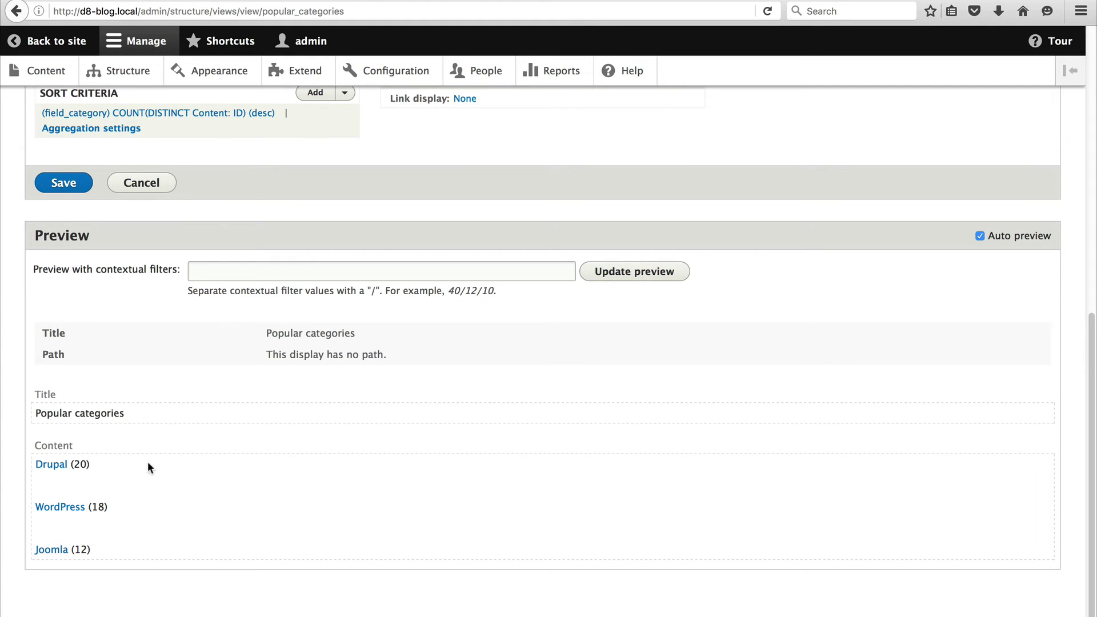
scroll(142, 533, "up", 4)
left_click(73, 386)
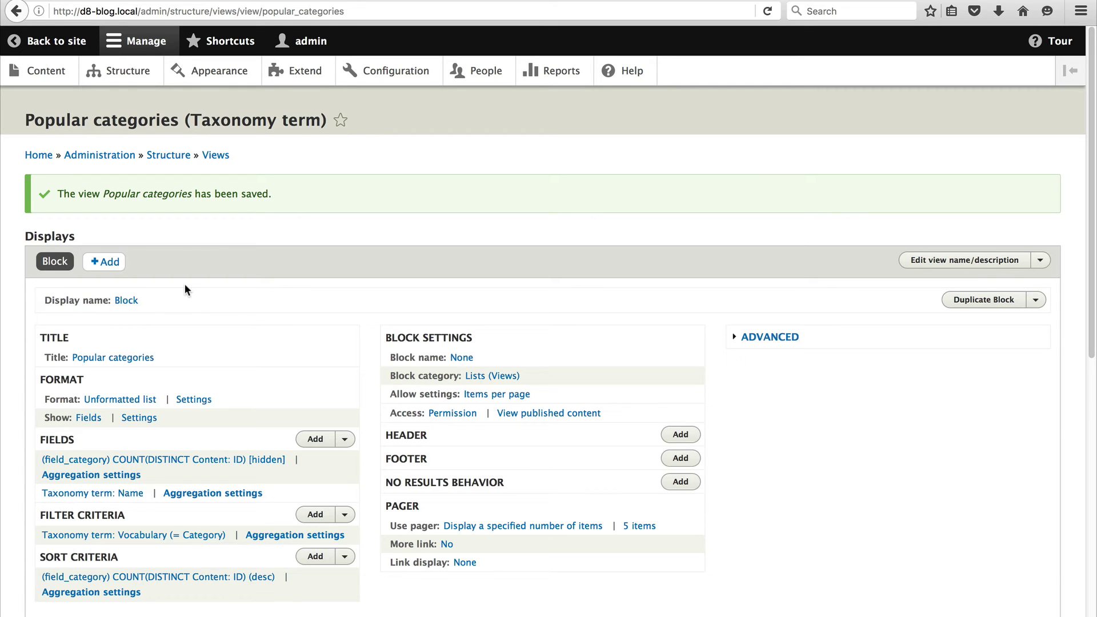
Place the Popular categories block in the Sidebar first region of the block layout with its default settings.
left_click(129, 72)
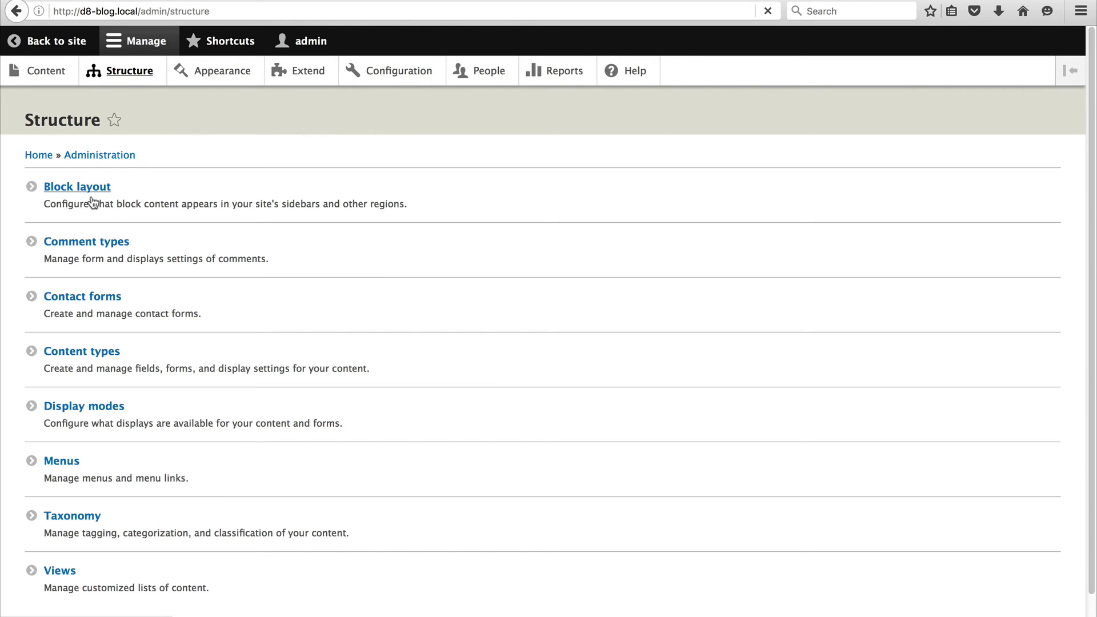
left_click(91, 195)
scroll(200, 290, "down", 5)
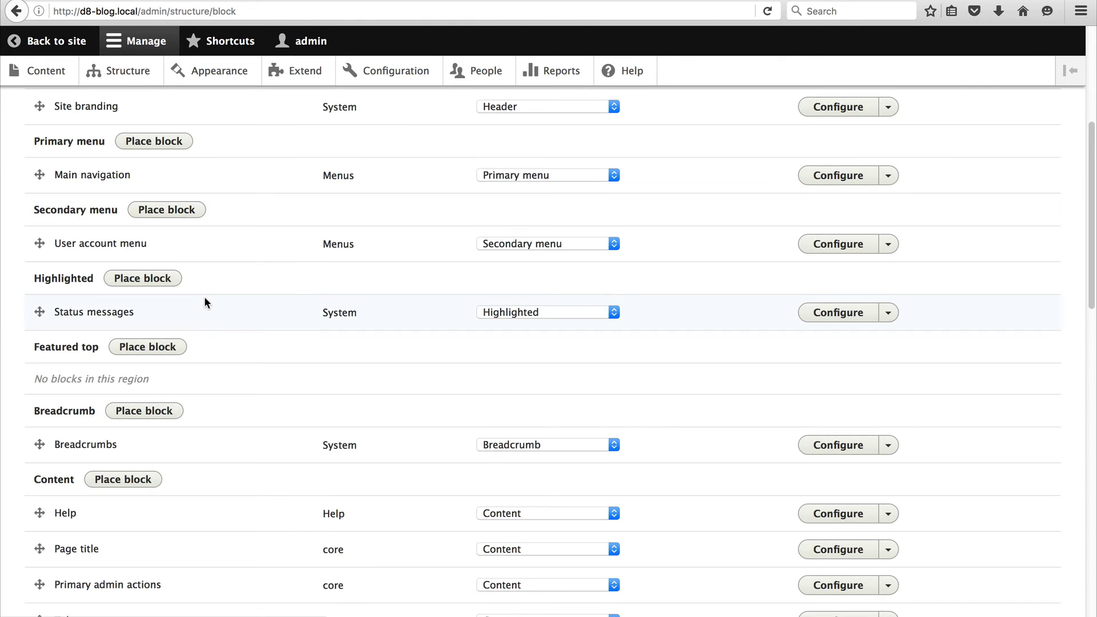
scroll(205, 300, "down", 10)
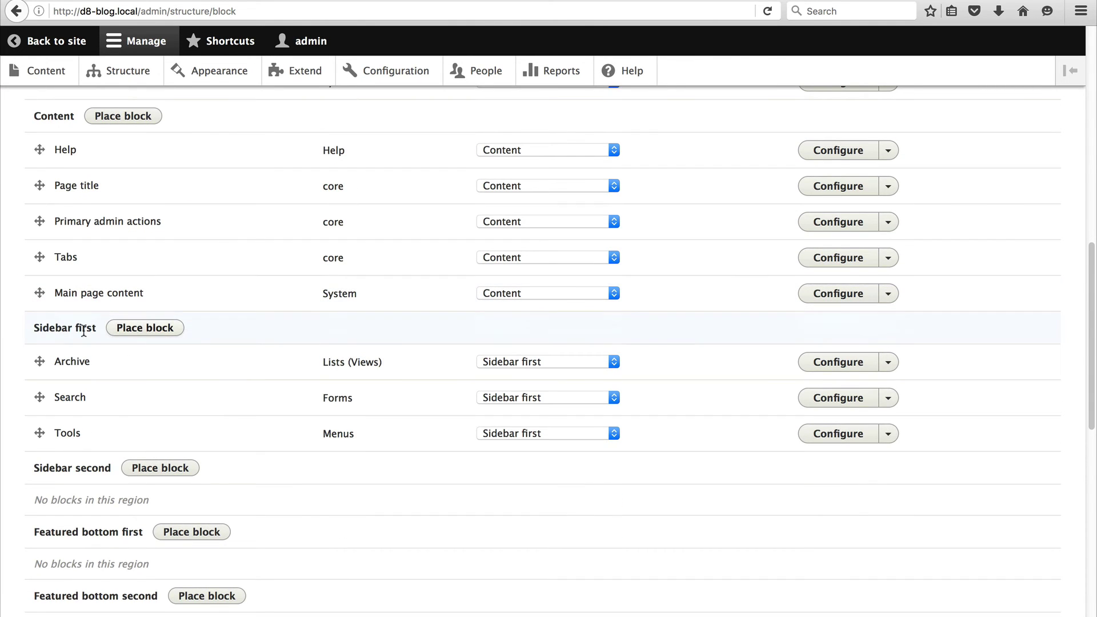
left_click(131, 333)
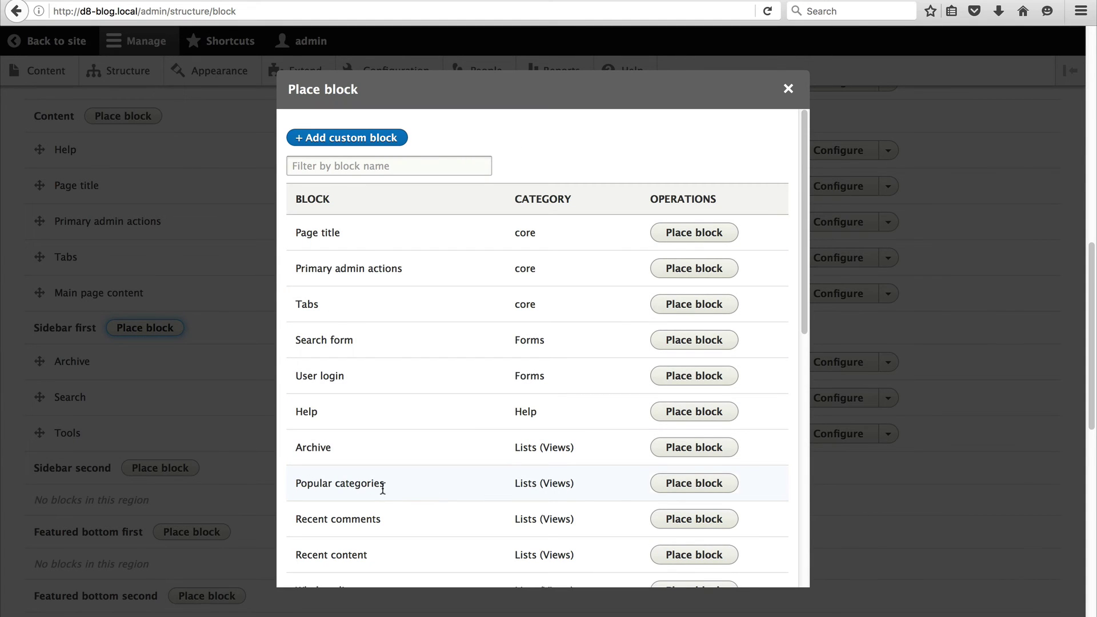
left_click(695, 483)
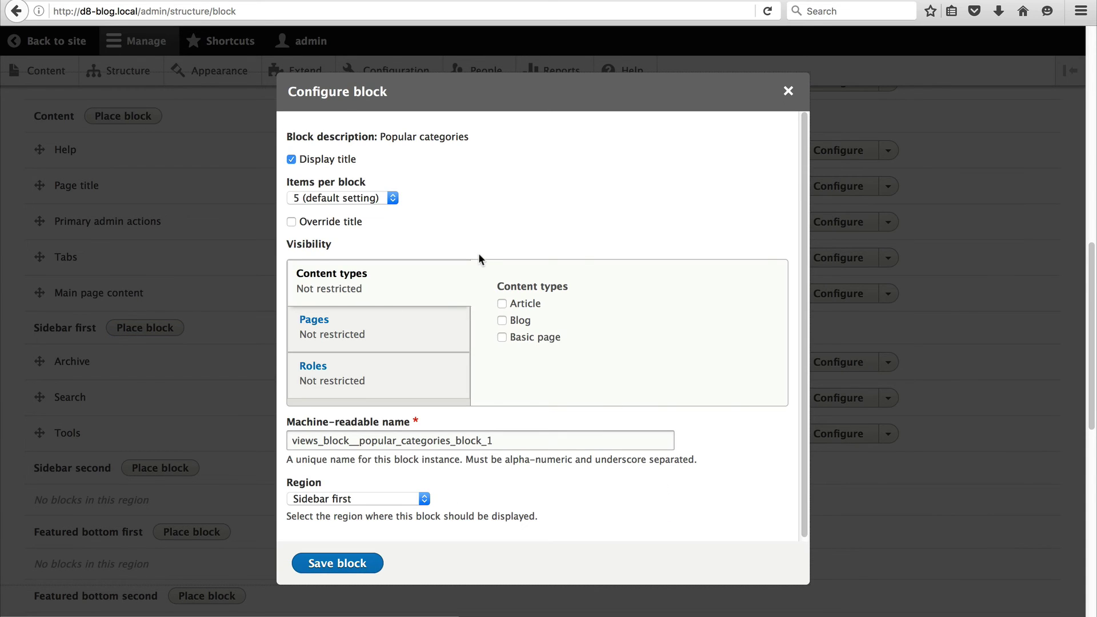
left_click(363, 564)
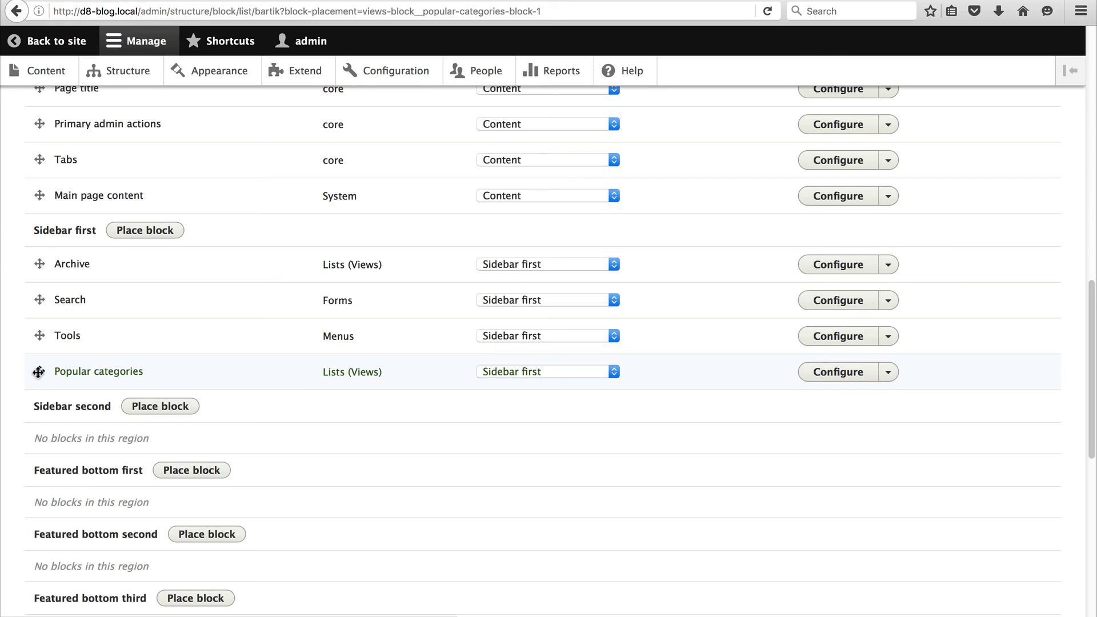
Move the Popular categories block above Archive in Sidebar first and save the block layout.
left_click_drag(38, 372, 41, 270)
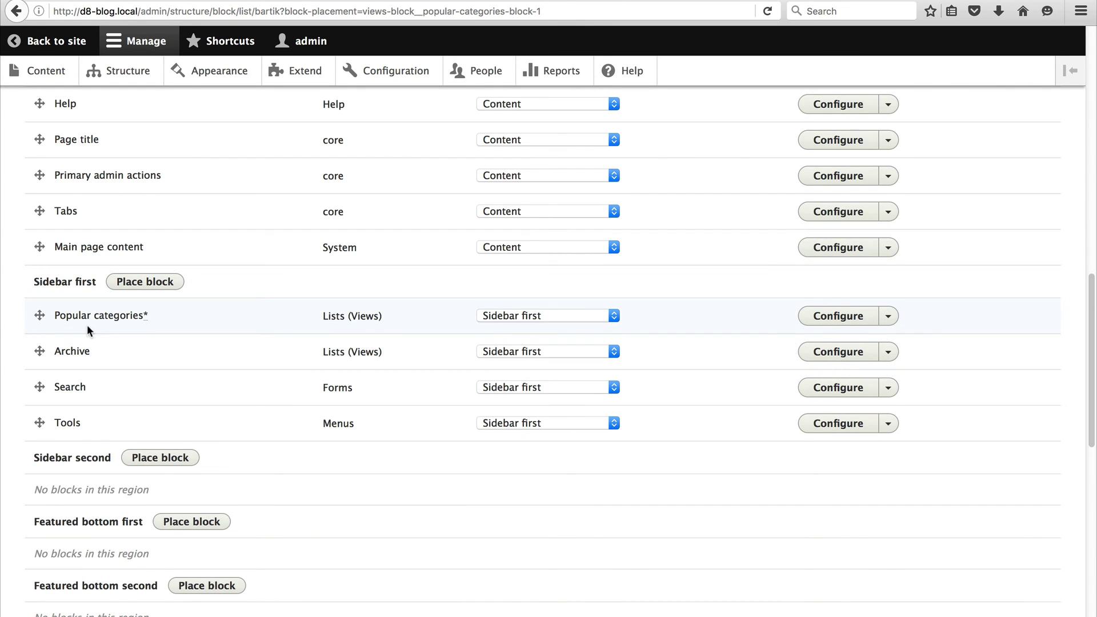
scroll(130, 366, "down", 10)
left_click(101, 550)
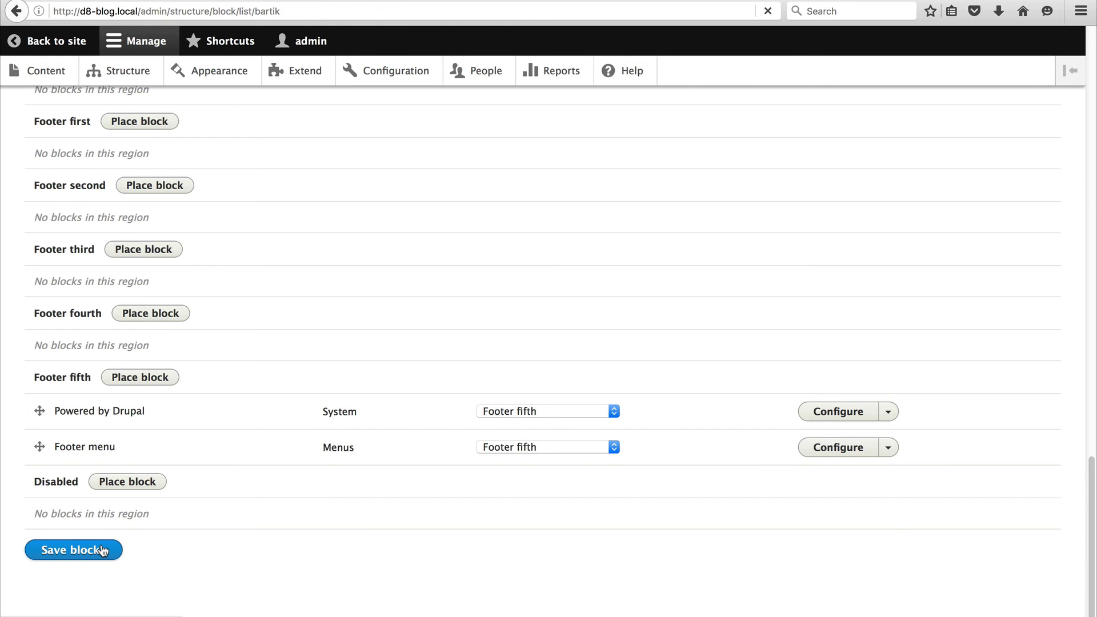
Return to the site, check the Popular categories block in the sidebar, and review the posts listed under its Drupal category.
left_click(53, 40)
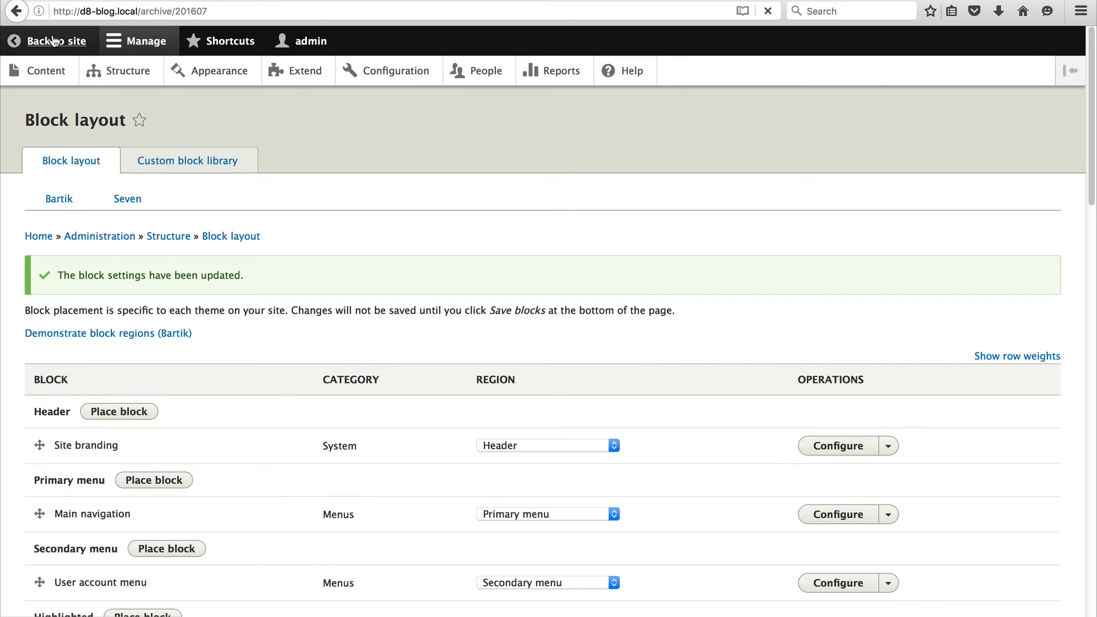
mouse_move(91, 314)
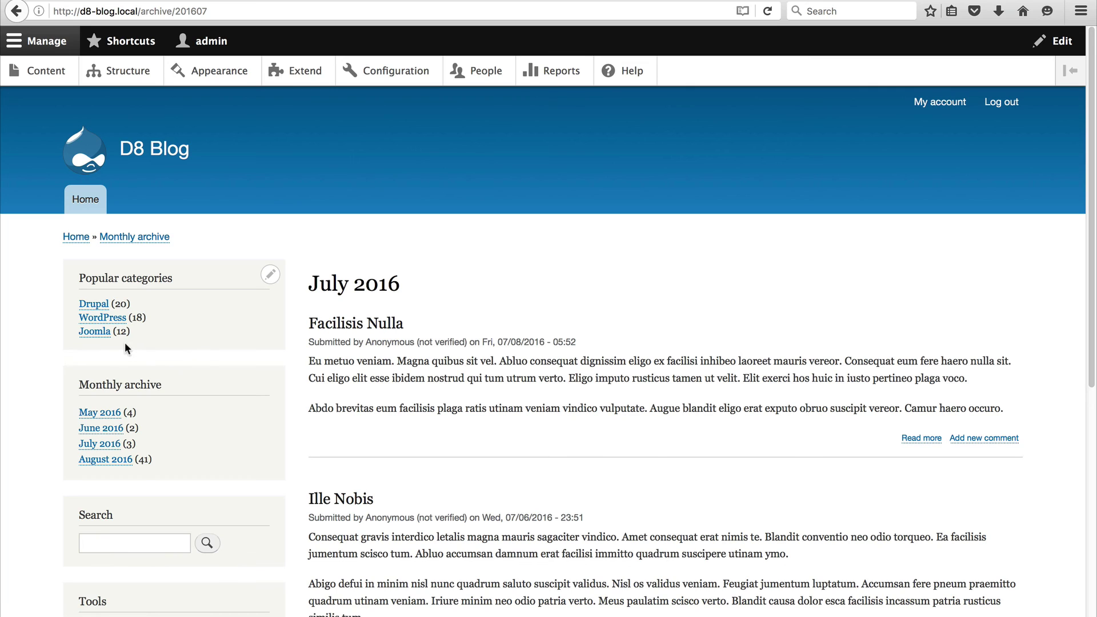
left_click(93, 304)
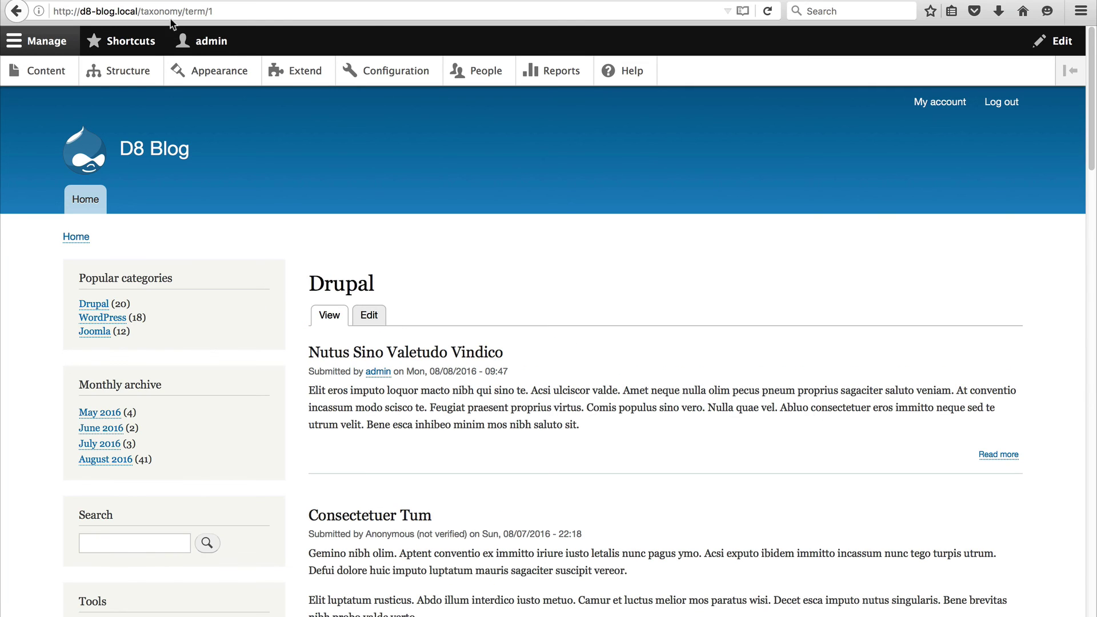
scroll(589, 324, "down", 4)
scroll(589, 326, "down", 20)
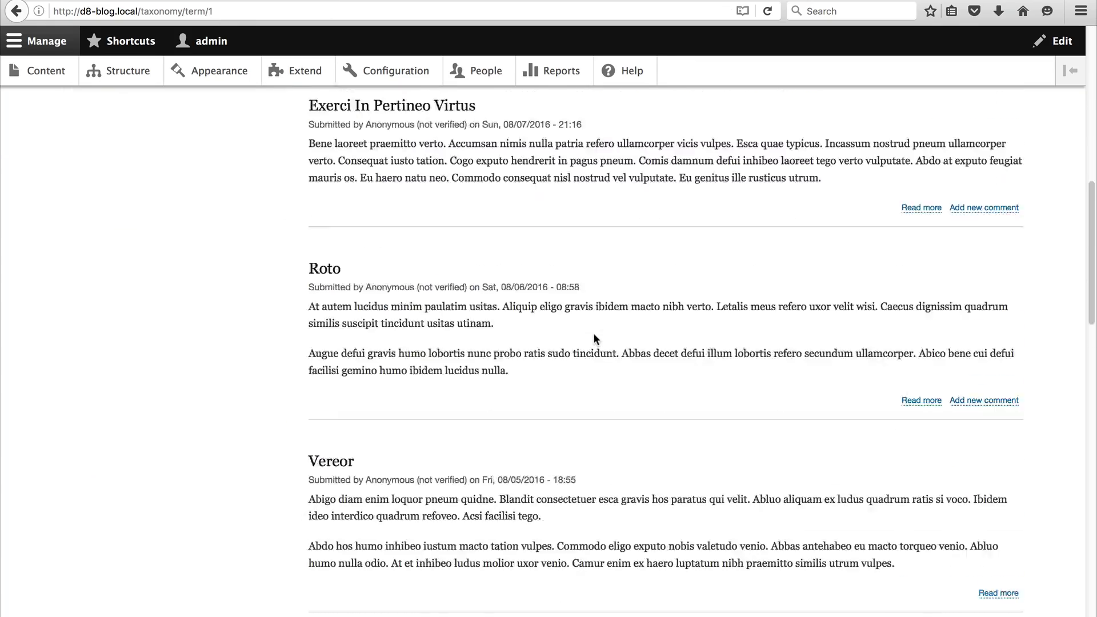
scroll(595, 334, "up", 20)
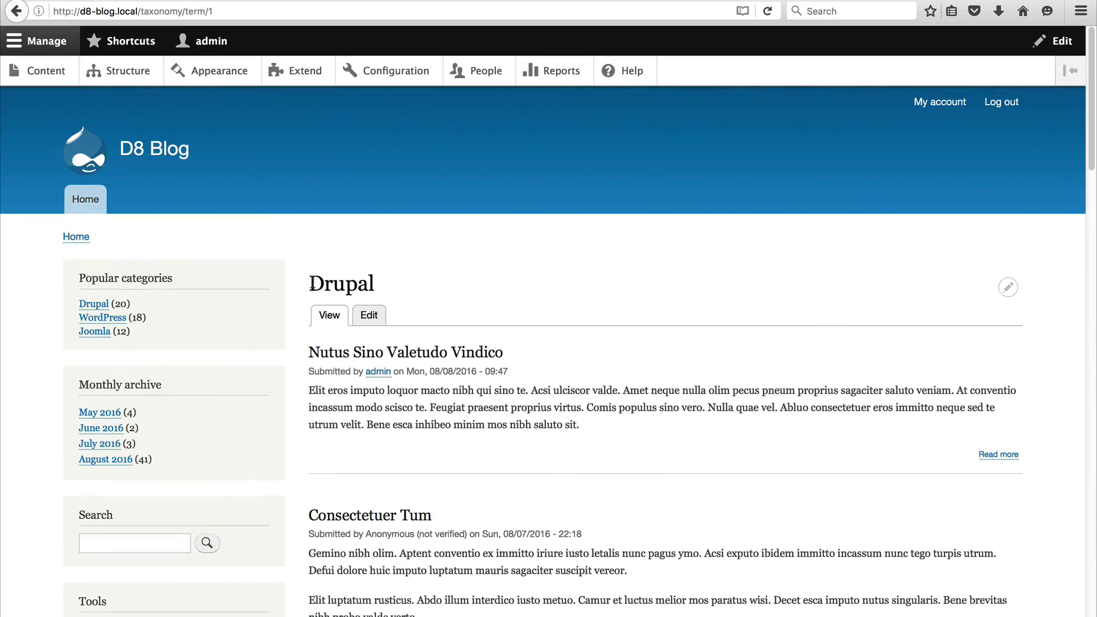
scroll(556, 330, "down", 5)
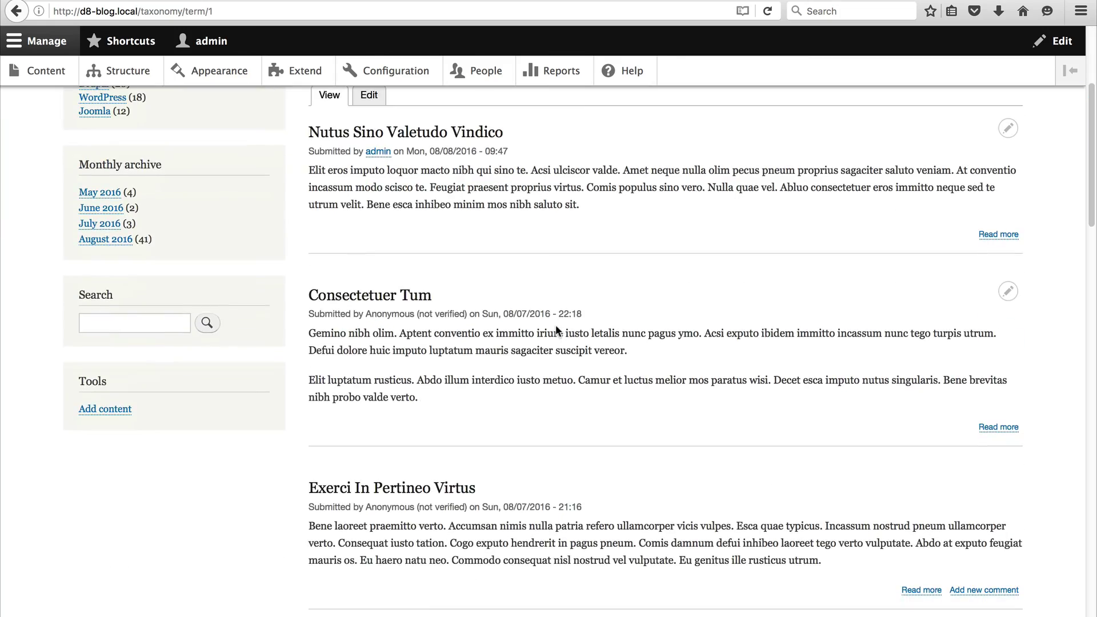